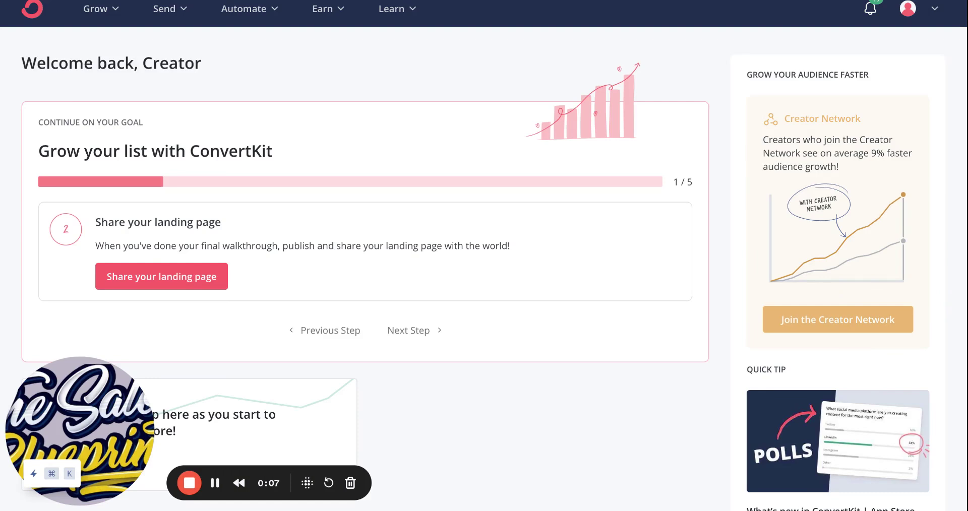
# - Open the subscriber list, start adding subscribers and create the tag "Imported August 15, 2024"
pyautogui.scroll(1, 484, 256)
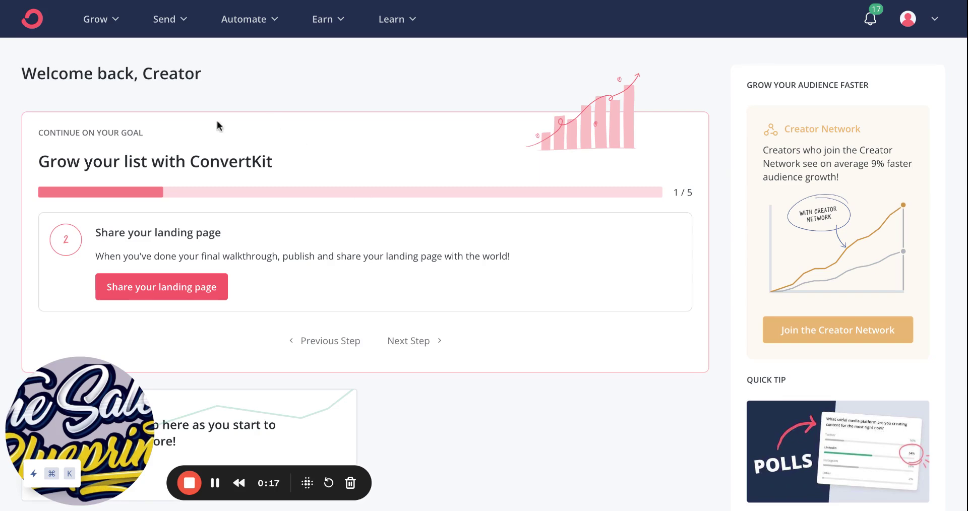
pyautogui.click(92, 26)
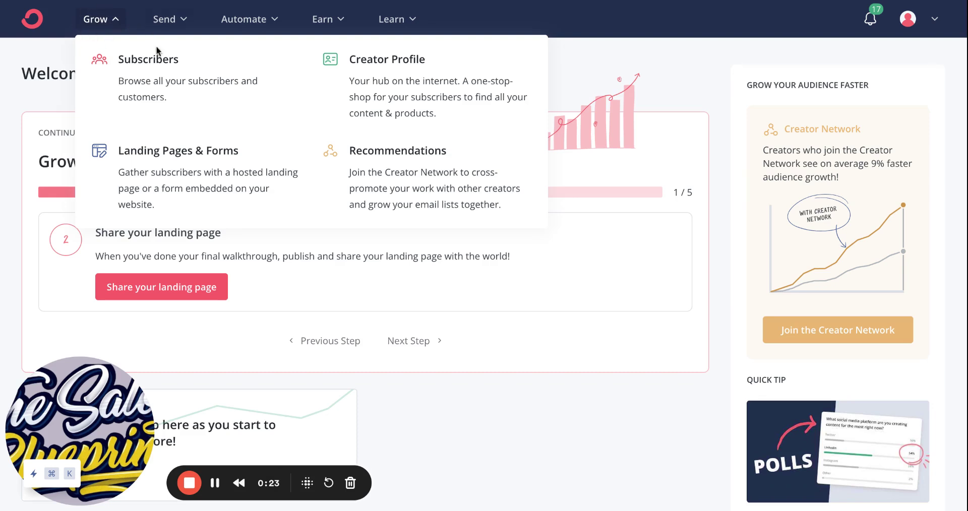
pyautogui.click(156, 64)
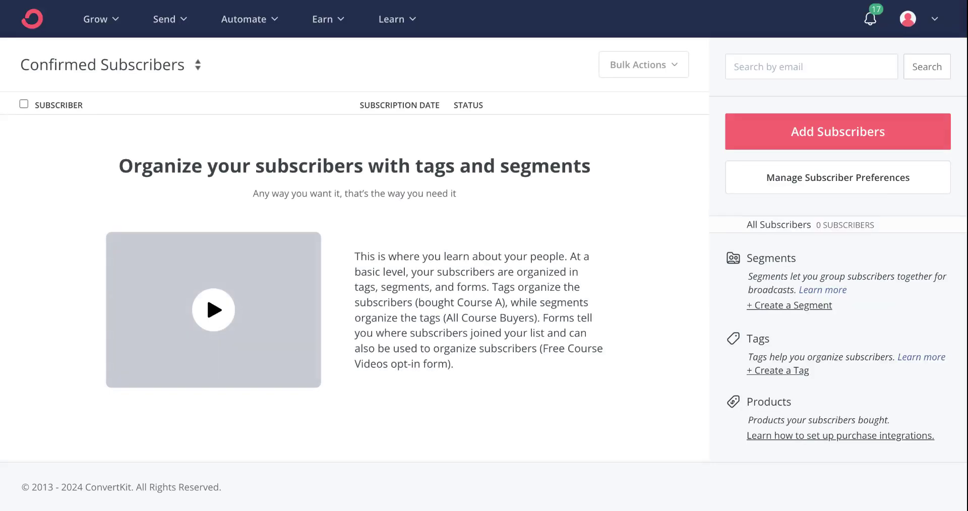
pyautogui.click(895, 131)
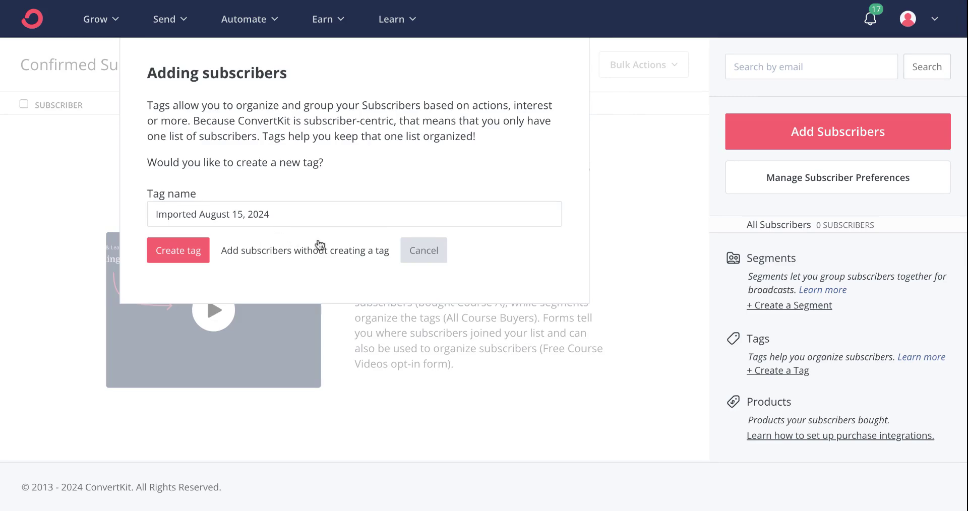
pyautogui.click(204, 247)
# - Add a single subscriber under the imported tag, entering the subscriber's first name and e-mail, and save
pyautogui.click(183, 139)
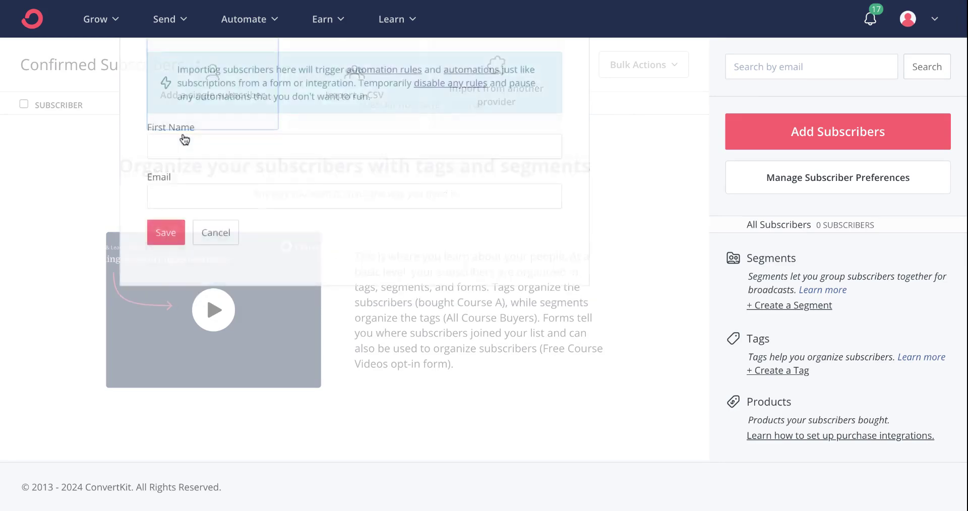
pyautogui.click(191, 198)
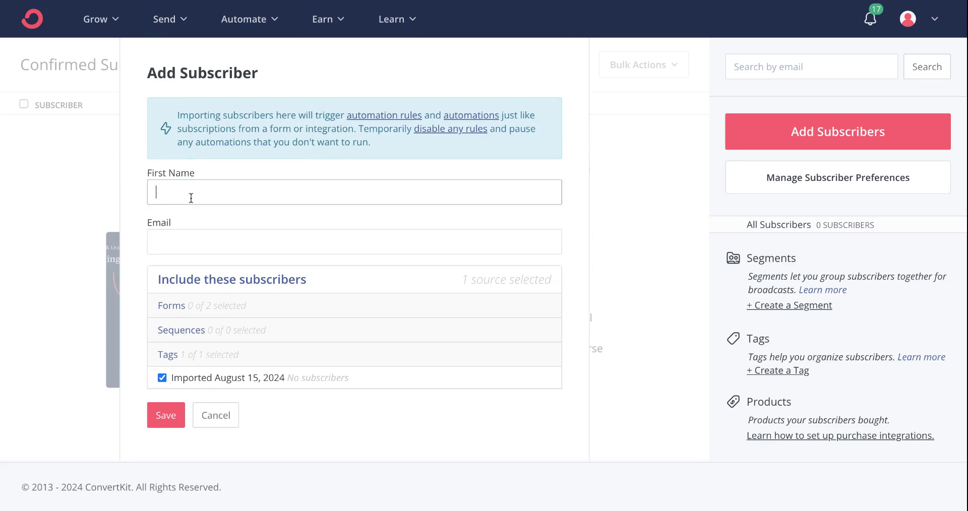
pyautogui.write('Ashley')
pyautogui.click(221, 234)
pyautogui.click(235, 257)
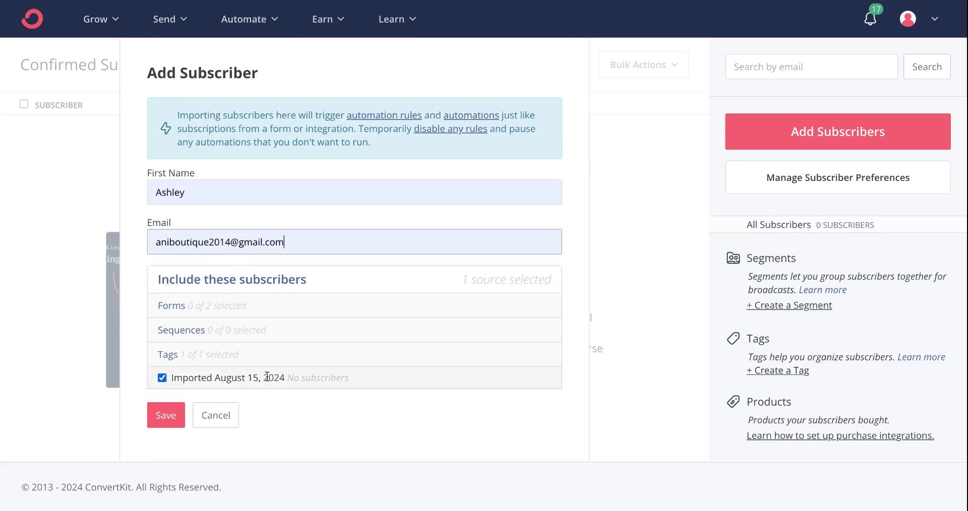
pyautogui.click(271, 222)
# - View the total subscribers chart on the Subscribers report
pyautogui.scroll(-1, 269, 217)
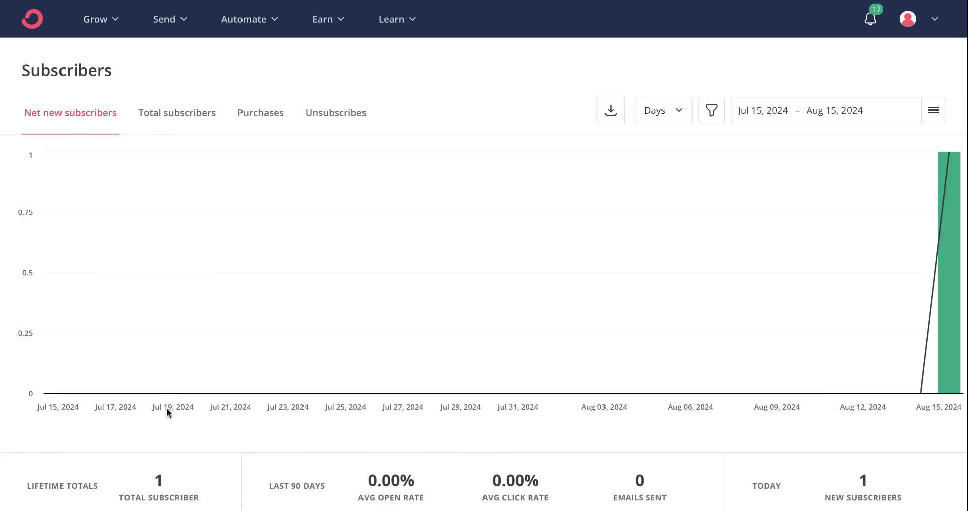
pyautogui.click(199, 112)
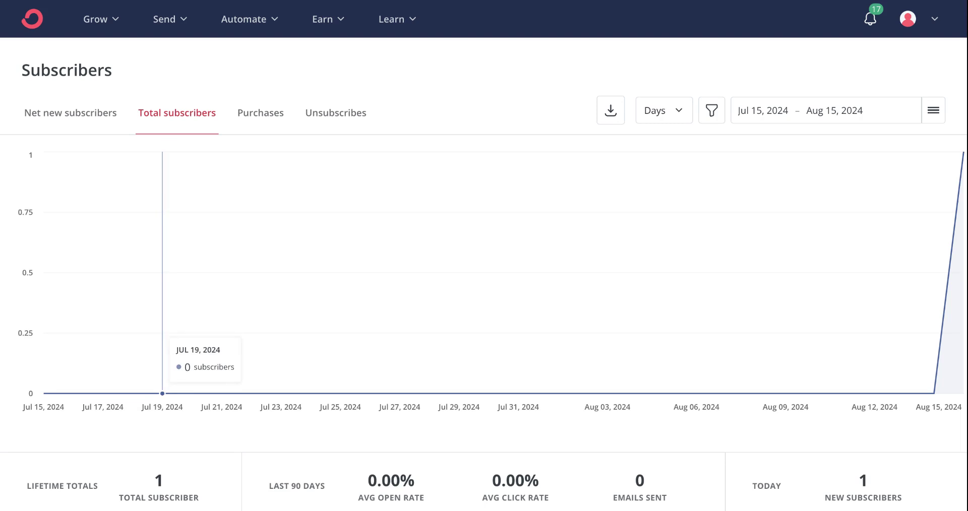
pyautogui.click(119, 19)
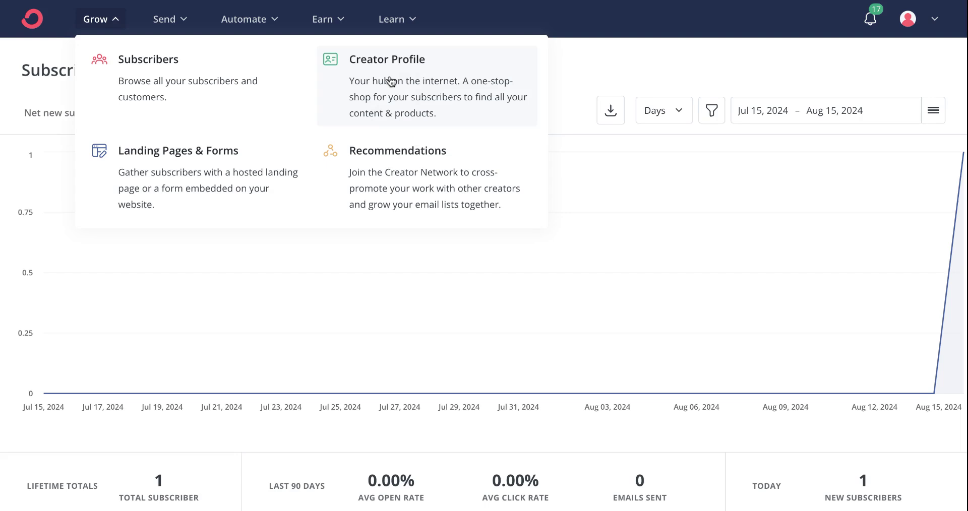
# - Open the email templates and start a new email template
pyautogui.click(186, 21)
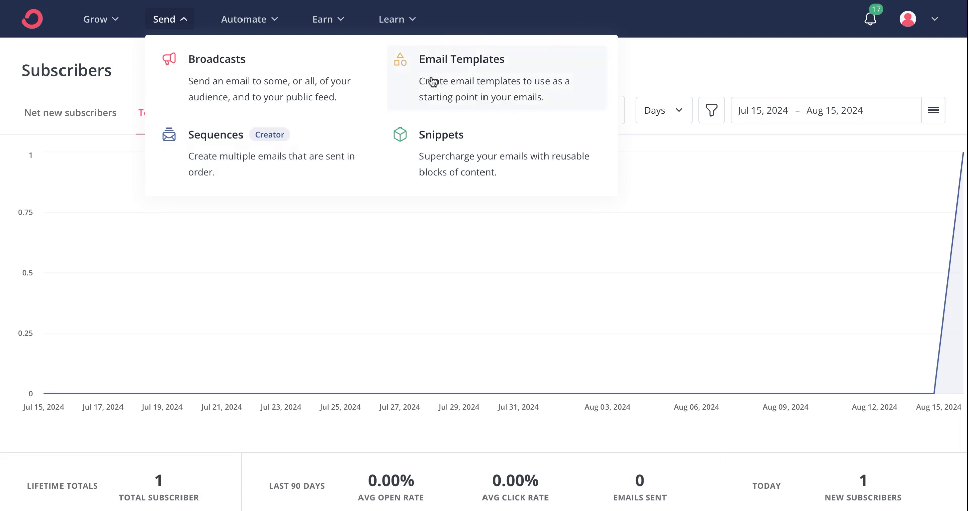
pyautogui.click(501, 89)
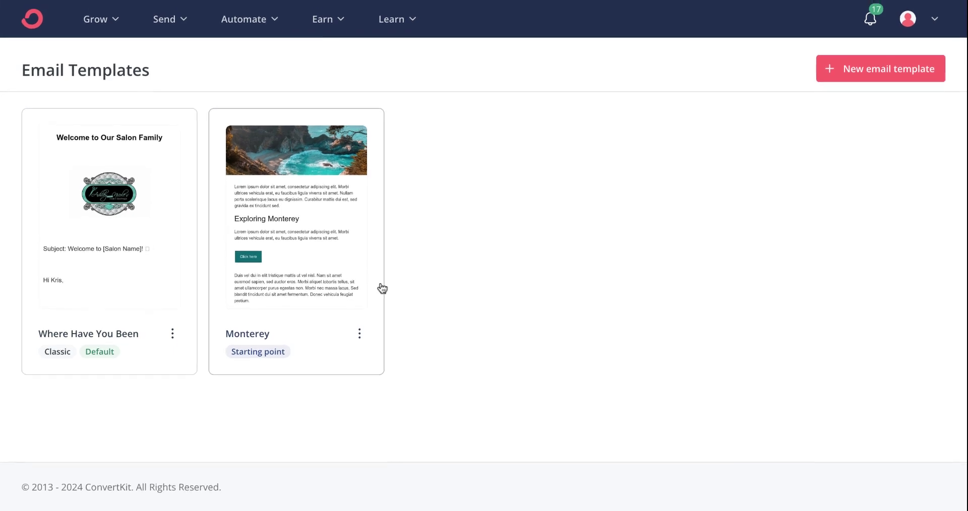
pyautogui.click(837, 67)
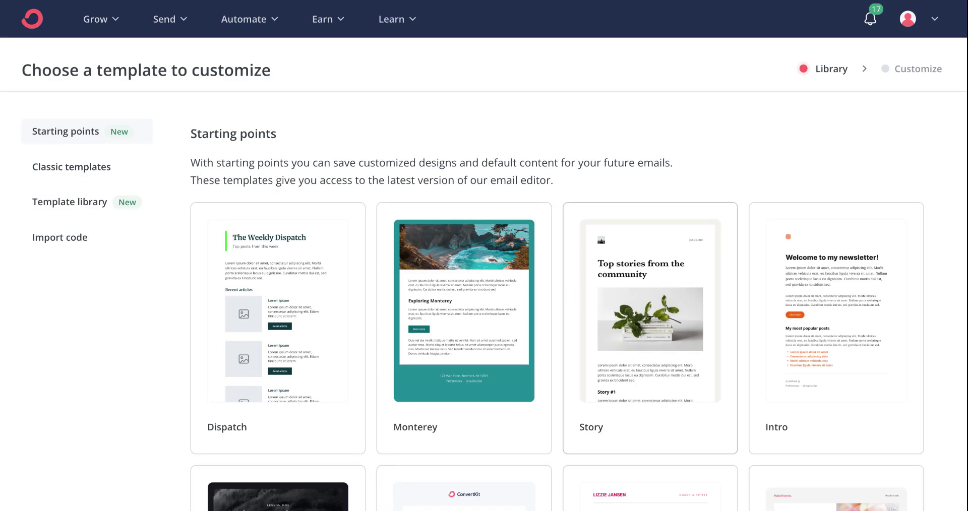
# - Browse the starting points and classic templates, and choose the Monterey starting point for the new email template
pyautogui.scroll(-3, 577, 296)
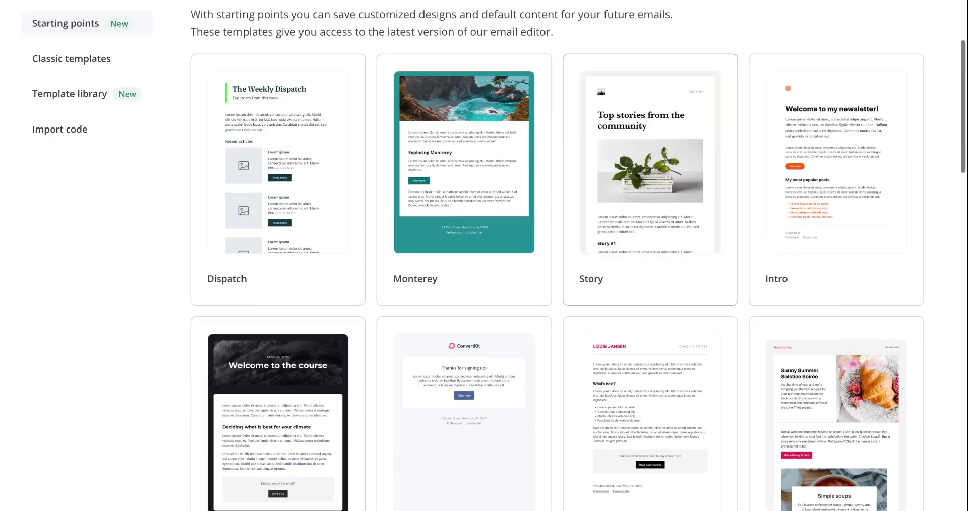
pyautogui.scroll(-5, 577, 297)
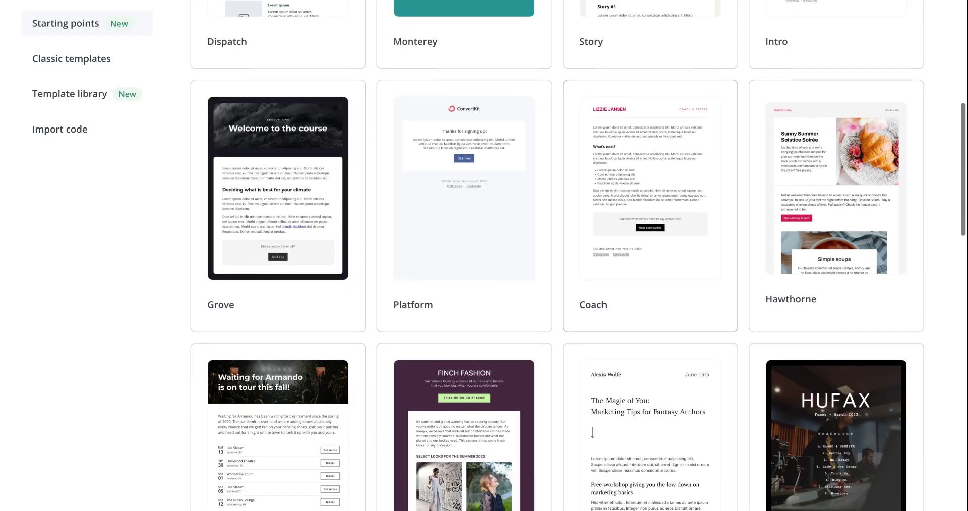
pyautogui.scroll(-2, 577, 297)
pyautogui.scroll(-4, 577, 297)
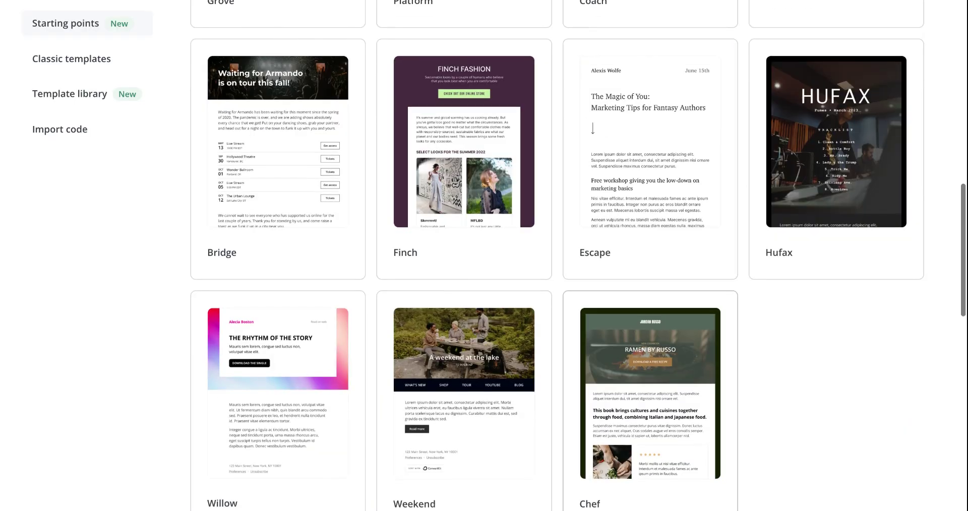
pyautogui.scroll(-2, 577, 297)
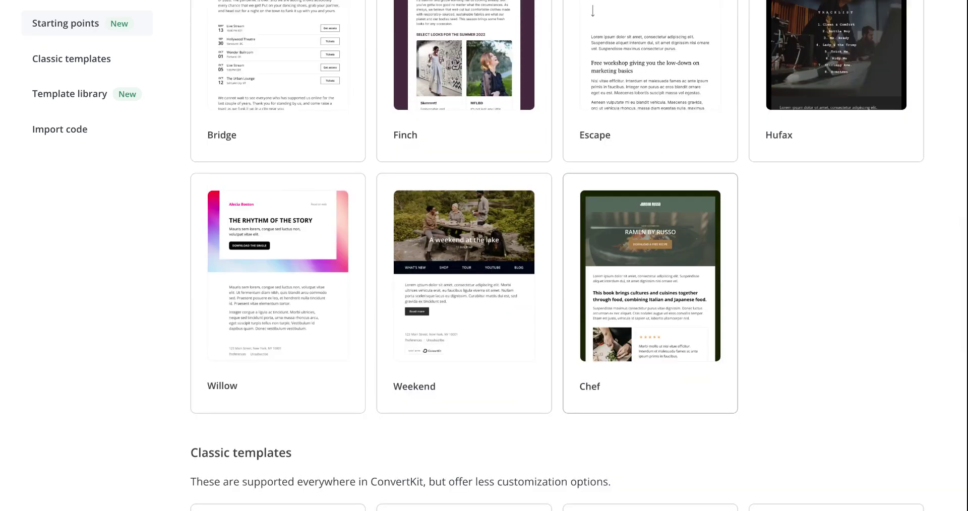
pyautogui.scroll(-7, 577, 296)
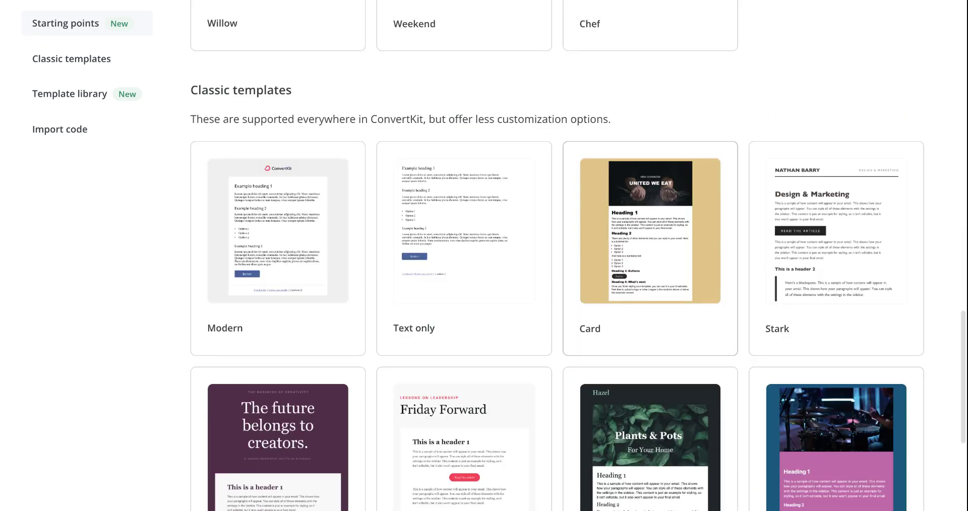
pyautogui.scroll(-3, 651, 303)
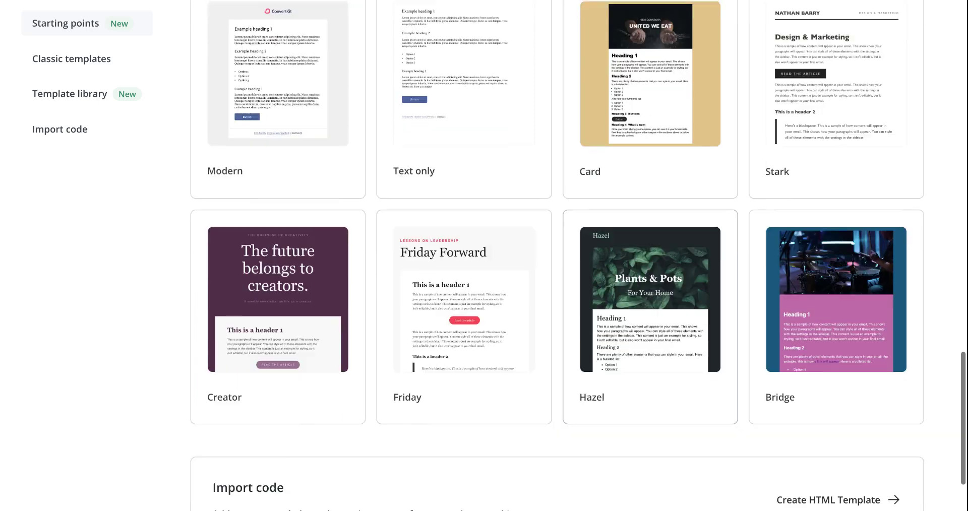
pyautogui.scroll(-2, 651, 303)
pyautogui.scroll(20, 485, 256)
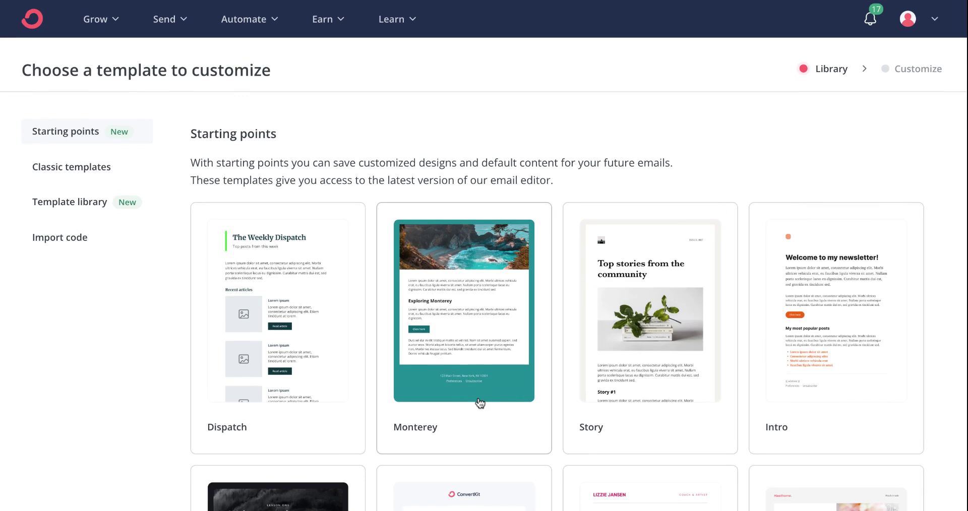
pyautogui.click(480, 403)
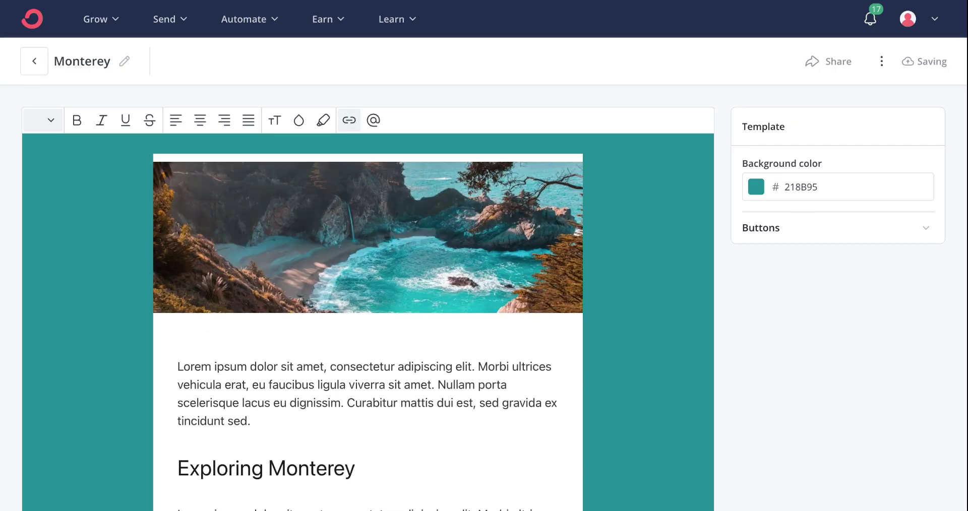
# - Review the Monterey template's layout from the header image down to the footer
pyautogui.moveTo(281, 360)
pyautogui.scroll(-2, 284, 359)
pyautogui.scroll(2, 284, 359)
pyautogui.moveTo(565, 158)
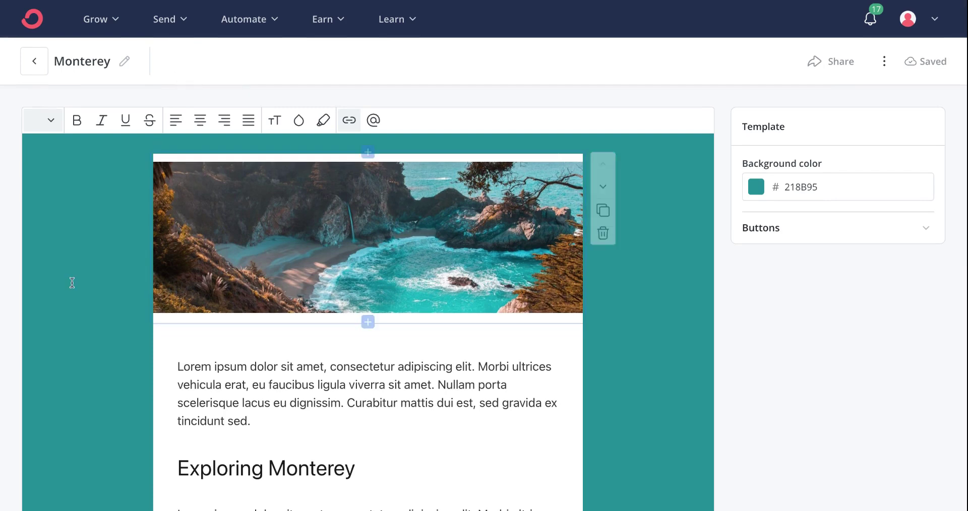
pyautogui.scroll(-8, 71, 281)
pyautogui.scroll(-2, 71, 280)
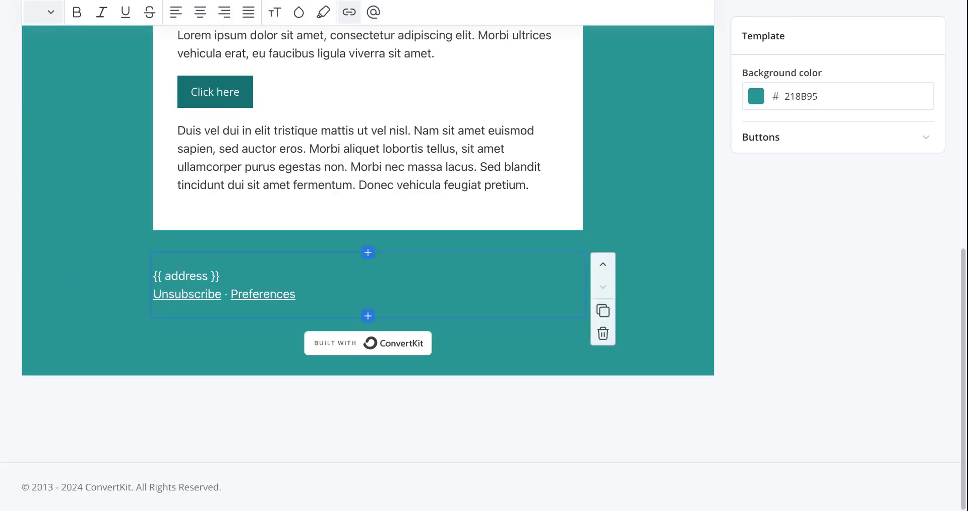
pyautogui.scroll(10, 65, 303)
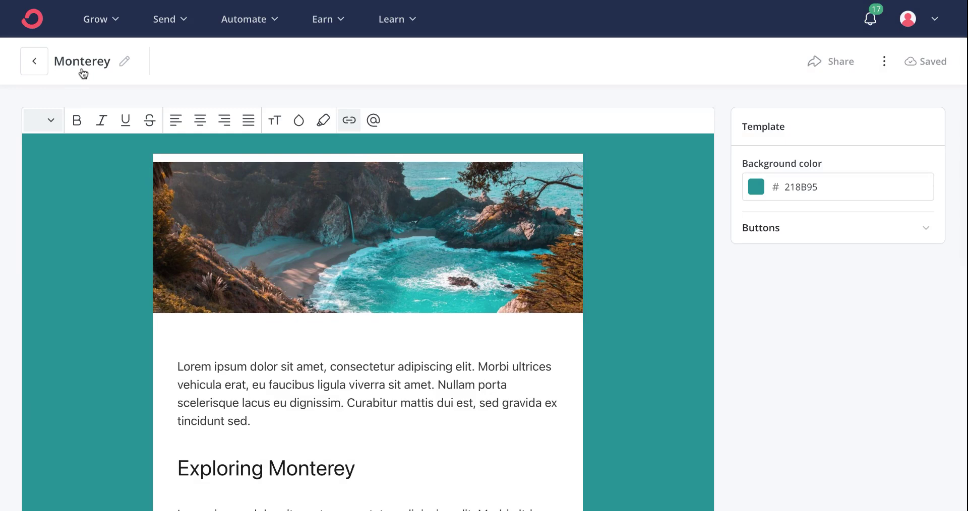
# - Rename the email template as WELCOME
pyautogui.click(126, 61)
pyautogui.press('BackSpace')
pyautogui.press('BackSpace')
pyautogui.press('BackSpace')
pyautogui.press('BackSpace')
pyautogui.press('BackSpace')
pyautogui.press('BackSpace')
pyautogui.press('BackSpace')
pyautogui.press('BackSpace')
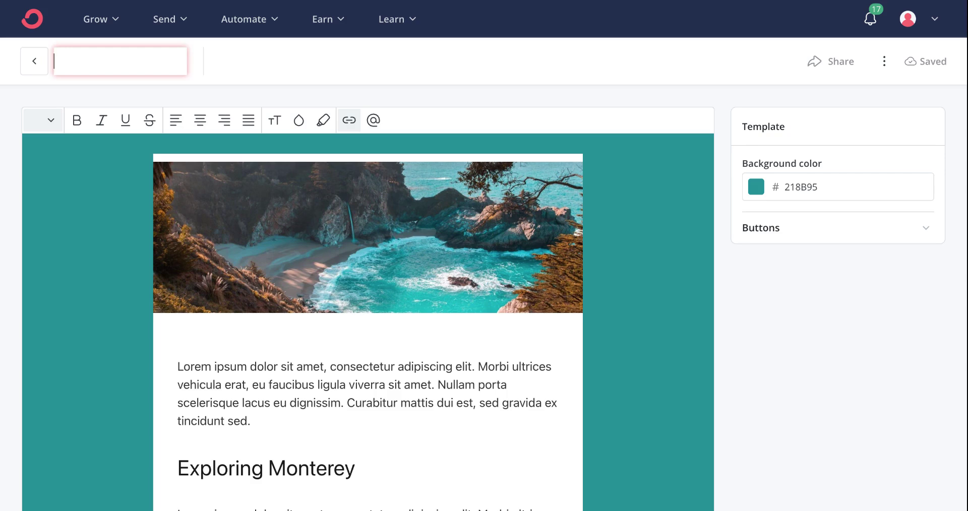
pyautogui.write('WELCOME')
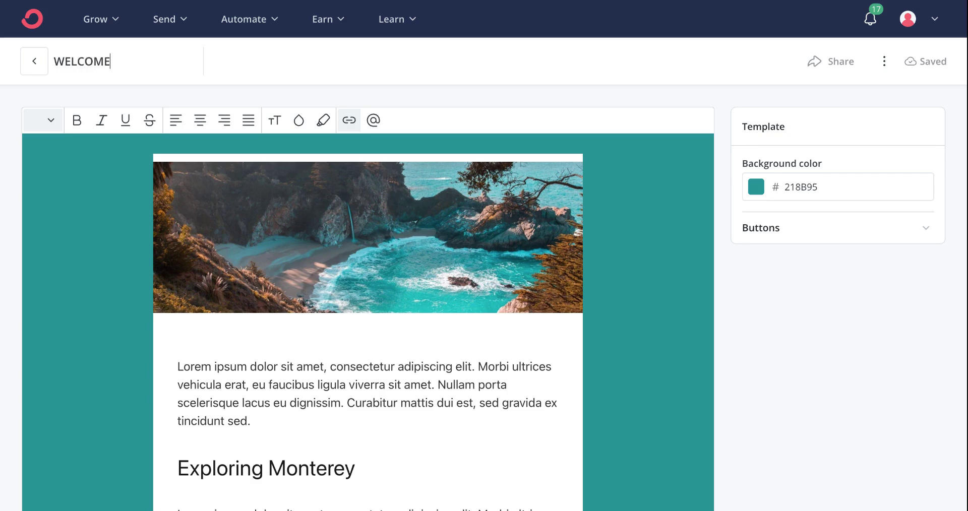
pyautogui.click(214, 79)
# - Replace the template's header image with the hair boutique logo from the recent uploads
pyautogui.scroll(-3, 184, 227)
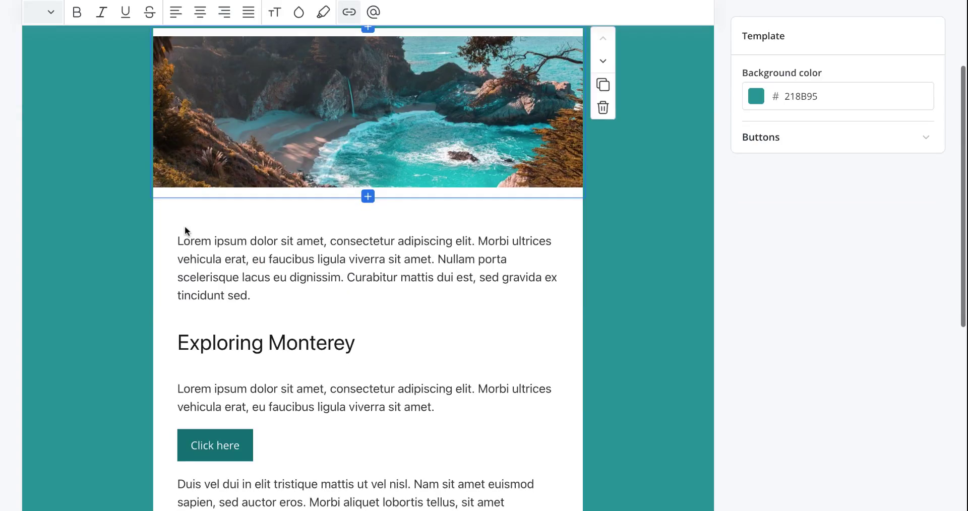
pyautogui.click(363, 138)
pyautogui.scroll(2, 362, 137)
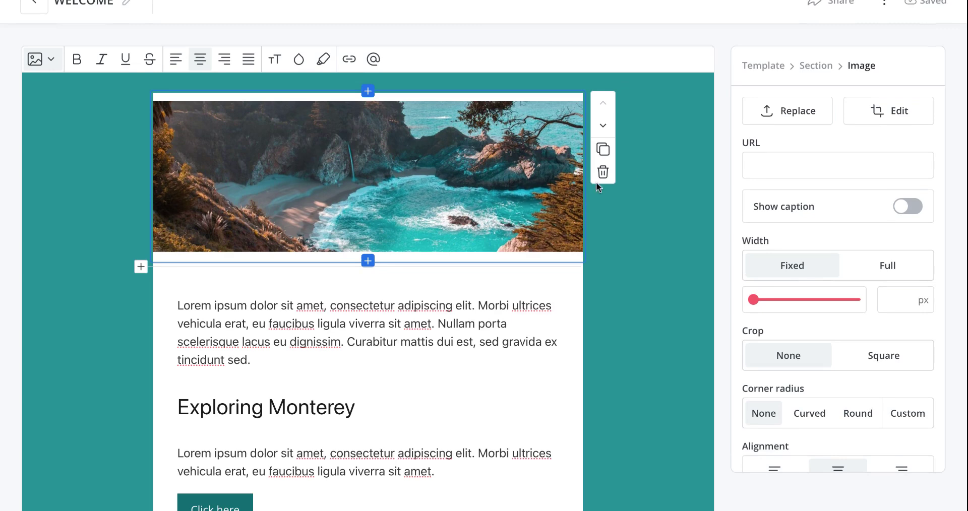
pyautogui.click(768, 115)
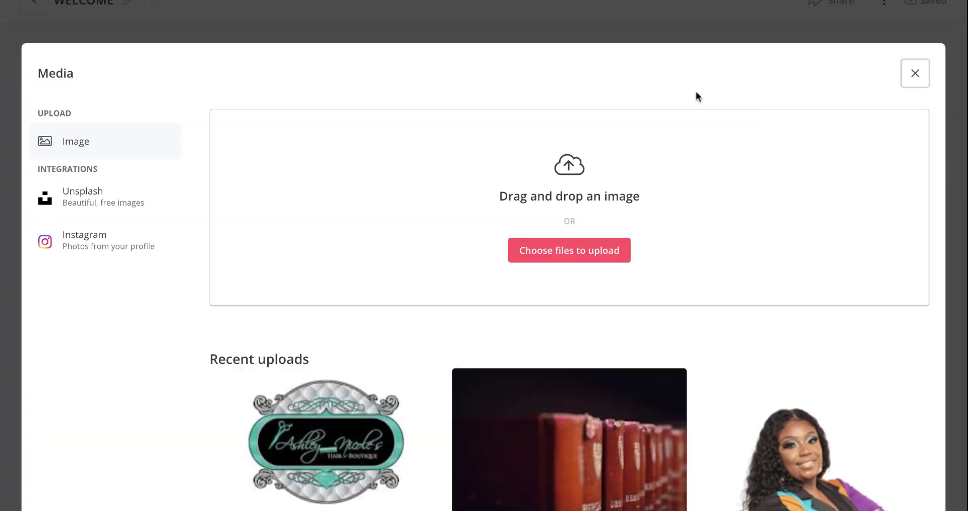
pyautogui.click(290, 452)
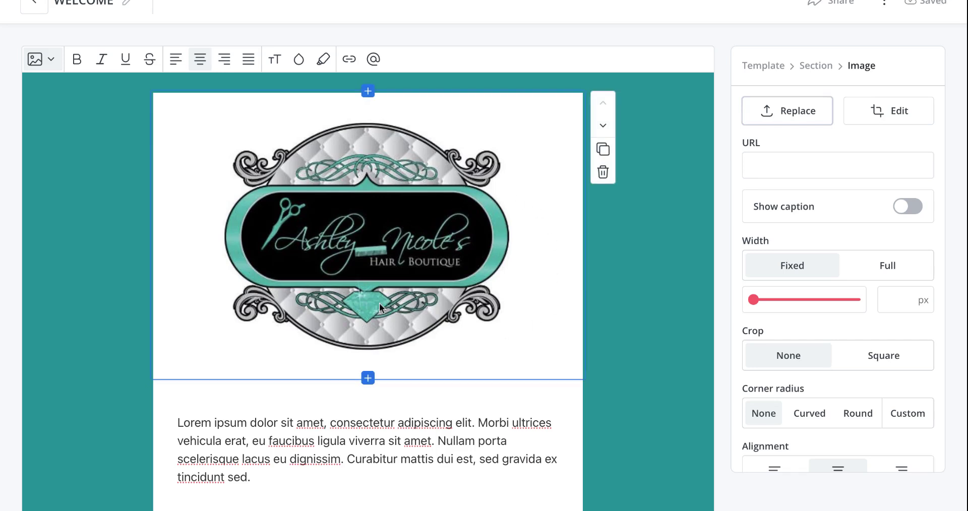
pyautogui.click(763, 305)
pyautogui.moveTo(763, 305); pyautogui.dragTo(790, 302)
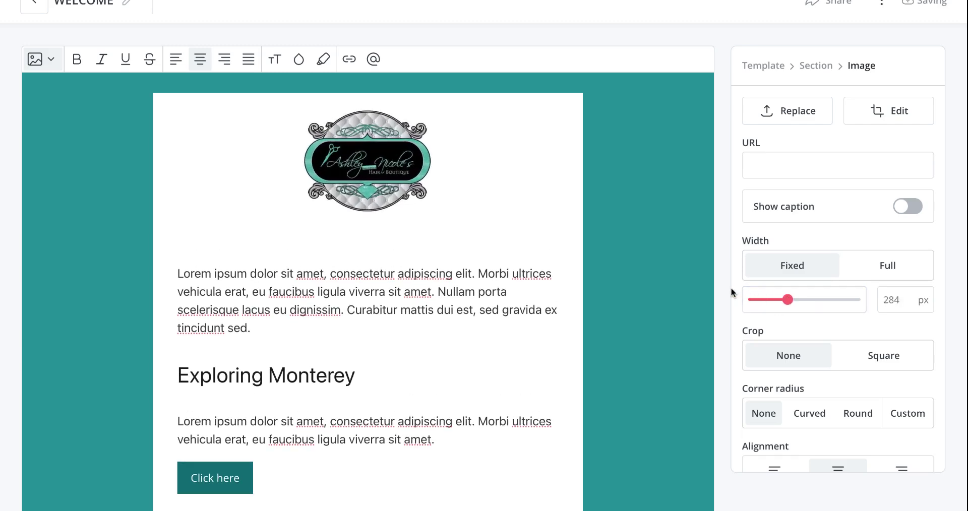
pyautogui.scroll(-1, 731, 288)
pyautogui.scroll(2, 733, 292)
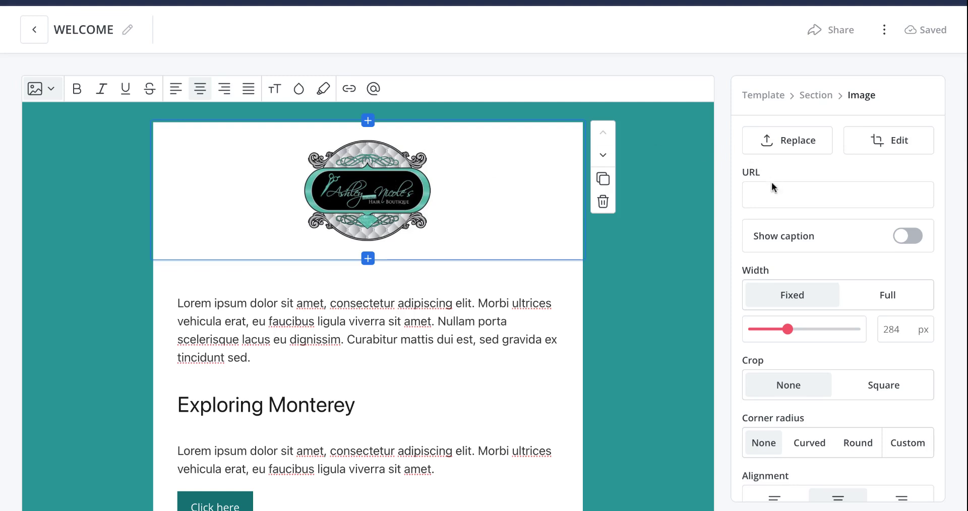
pyautogui.write('www.ashleysempire.com')
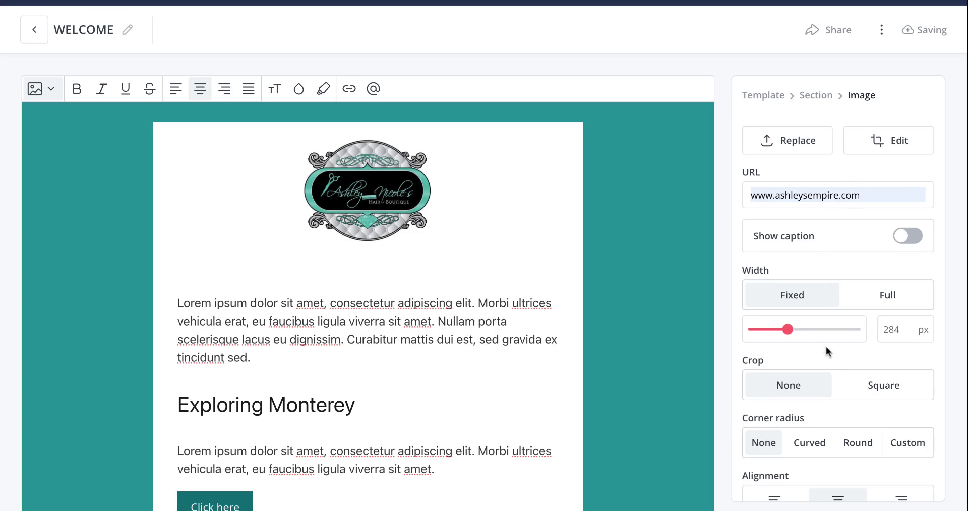
pyautogui.scroll(-3, 826, 346)
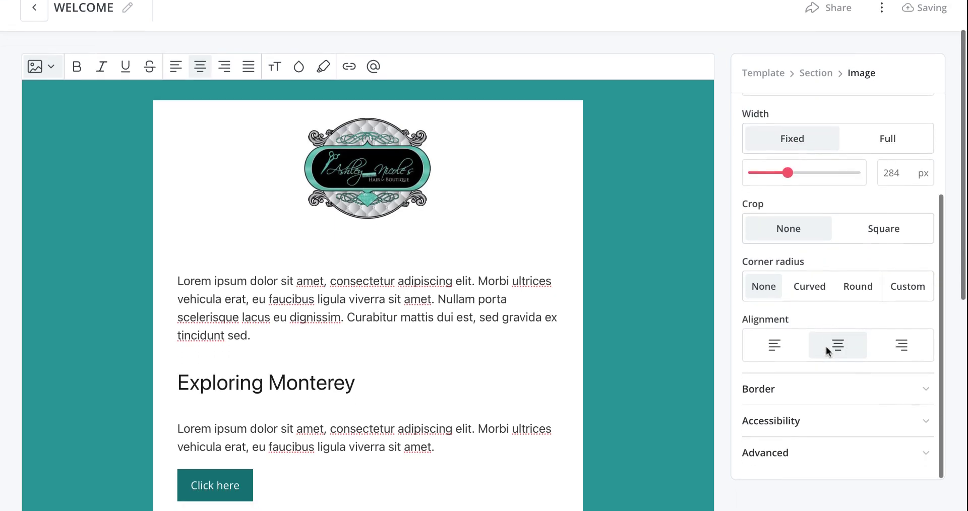
pyautogui.scroll(-2, 826, 347)
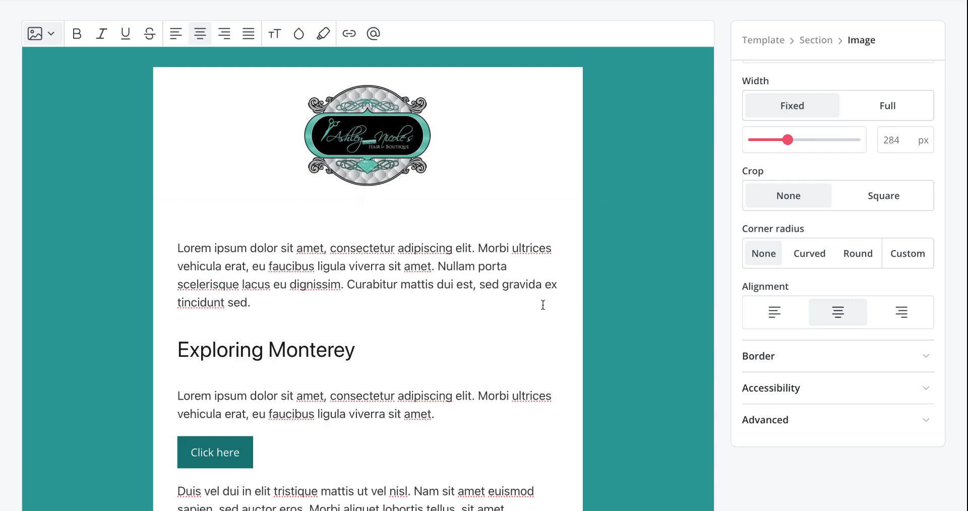
# - Add an empty section between the logo image and the first placeholder paragraph
pyautogui.scroll(-4, 467, 264)
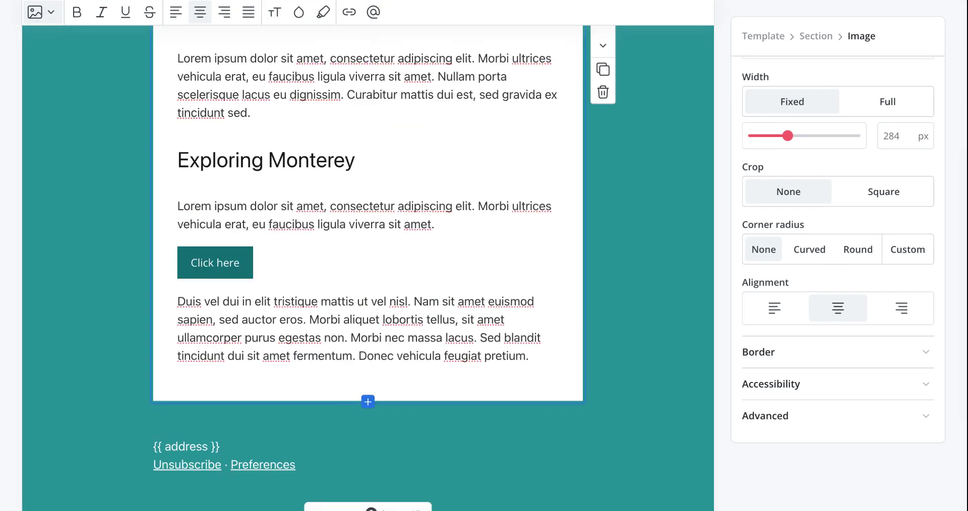
pyautogui.scroll(3, 467, 265)
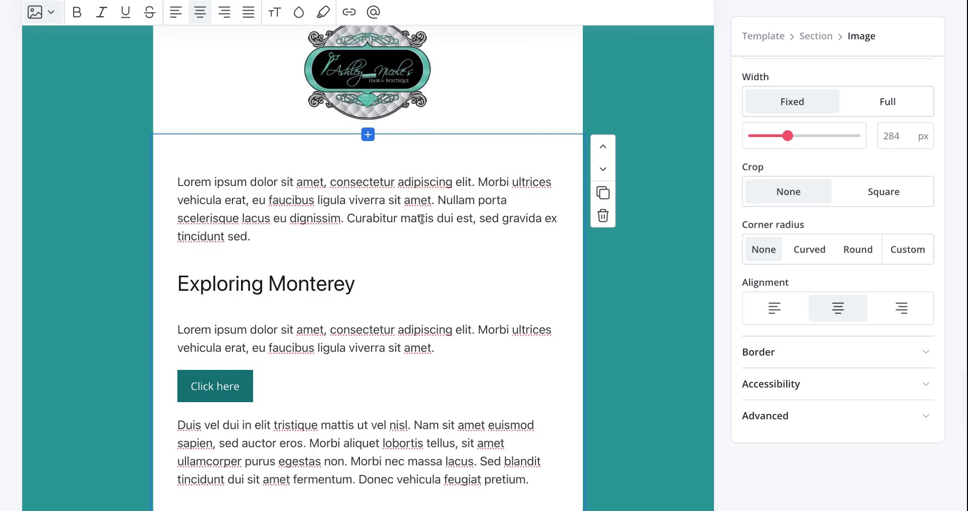
pyautogui.scroll(1, 322, 213)
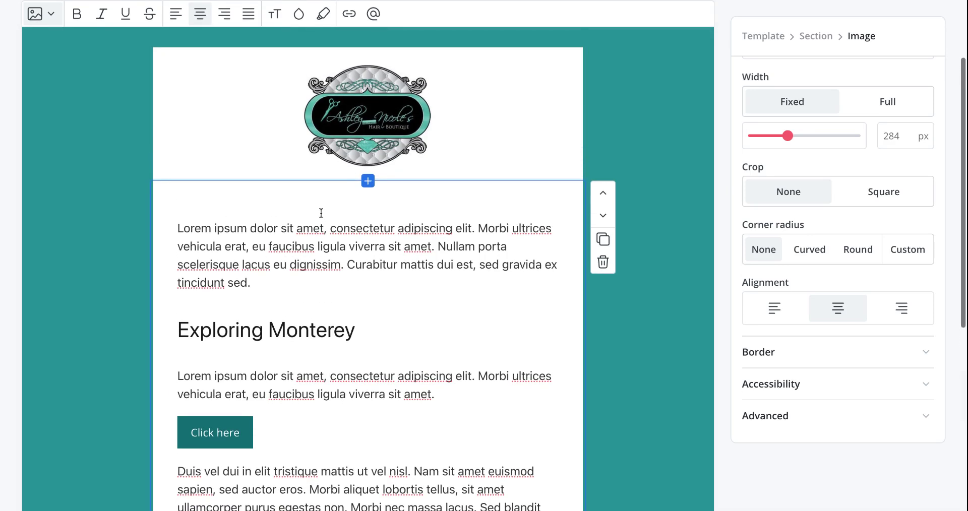
pyautogui.scroll(-1, 321, 213)
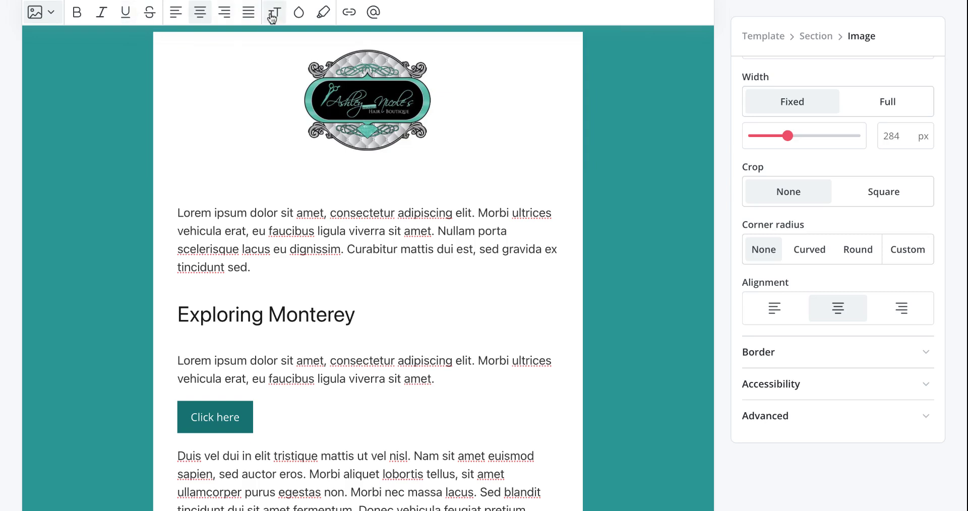
pyautogui.click(368, 170)
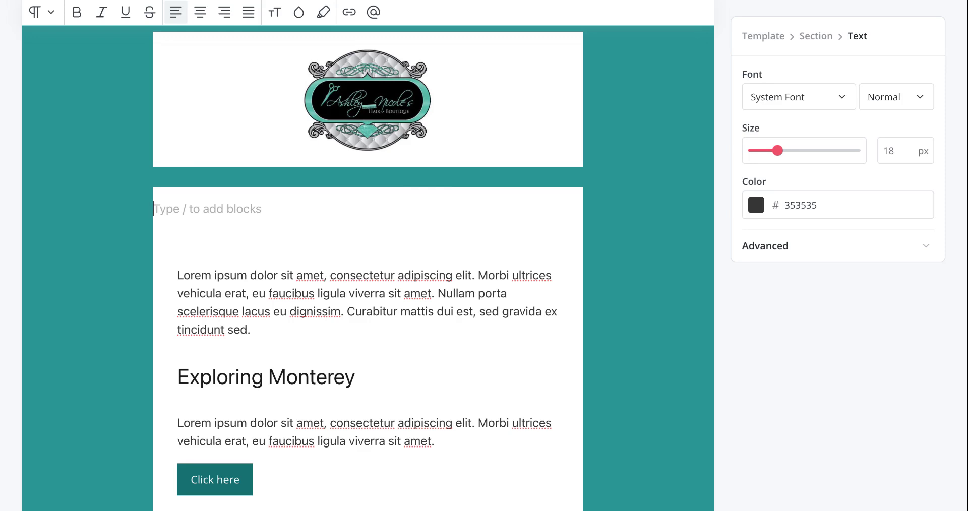
pyautogui.click(246, 211)
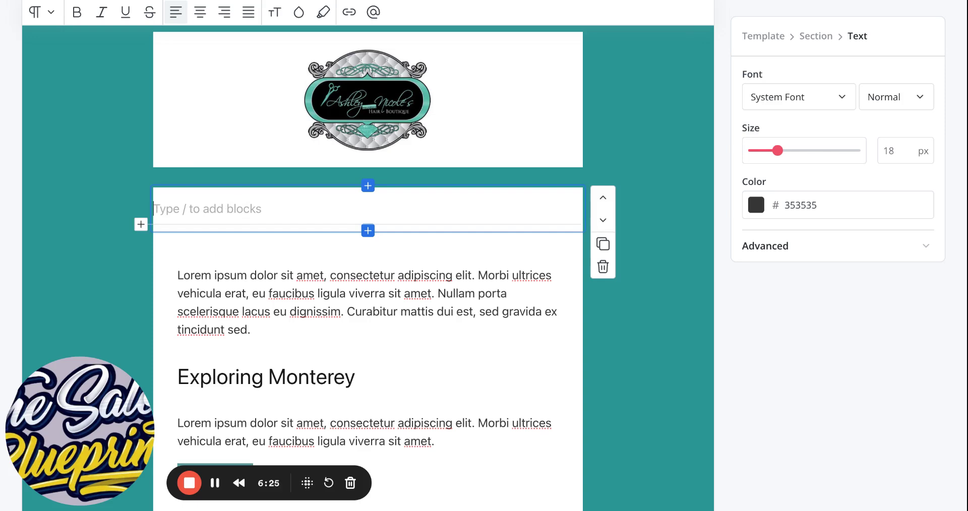
# - Replace the first Lorem ipsum paragraph with the copied salon welcome email text, including its title, subject, body and sign-off
pyautogui.click(246, 302)
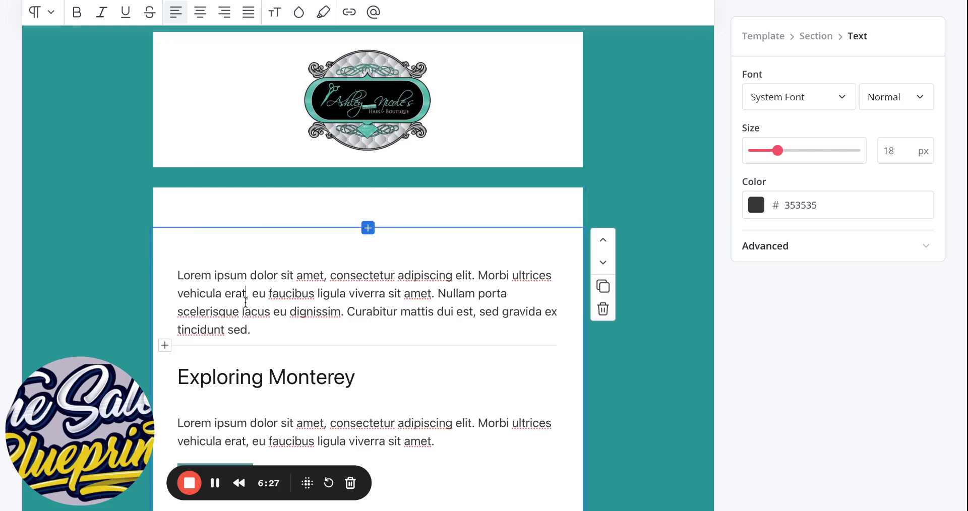
pyautogui.tripleClick(245, 302)
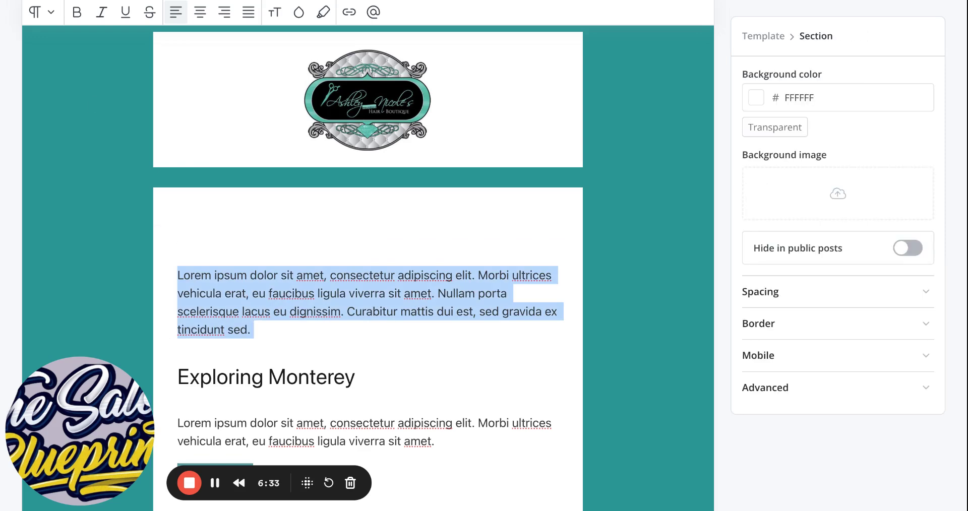
pyautogui.hotkey('ctrl', 'v')
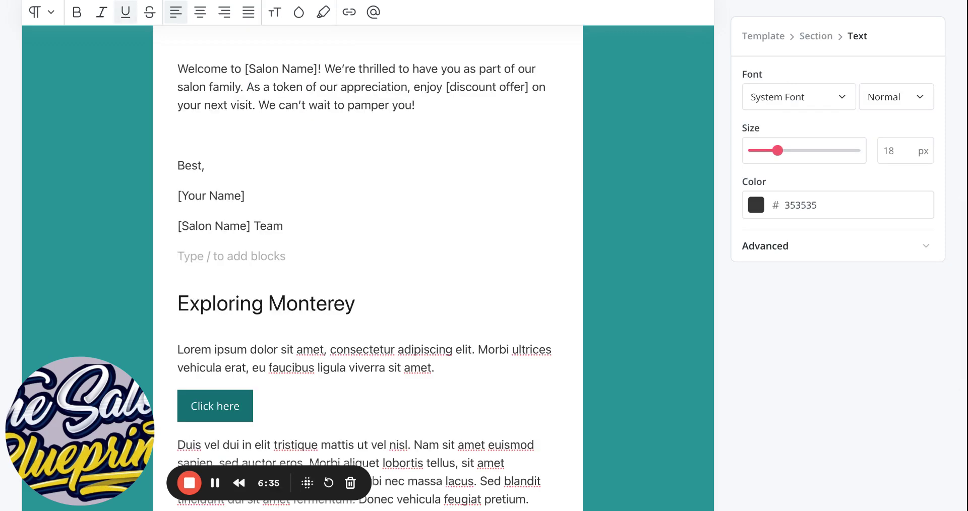
# - Copy the words "Welcome to Our Salon Family" from the Email 1 line into the empty section below the logo
pyautogui.scroll(4, 265, 121)
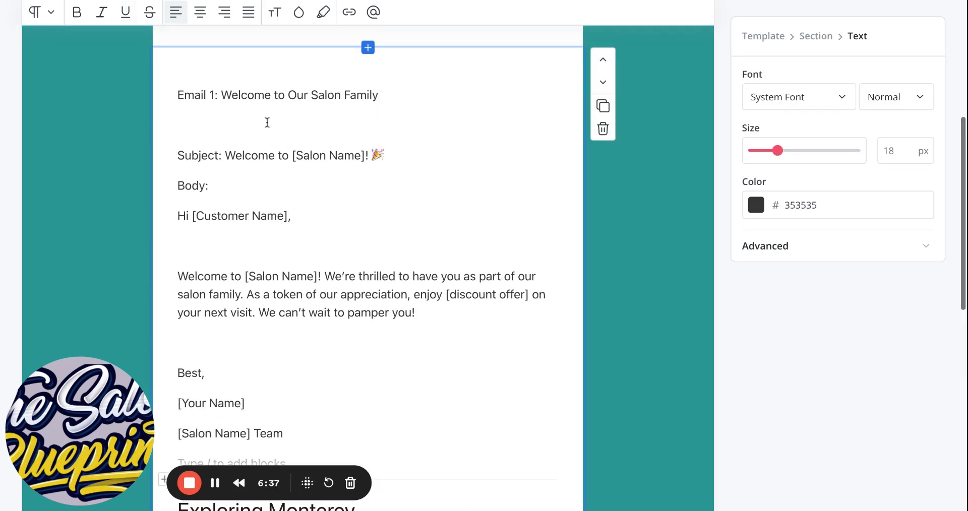
pyautogui.scroll(3, 267, 123)
pyautogui.scroll(-1, 268, 123)
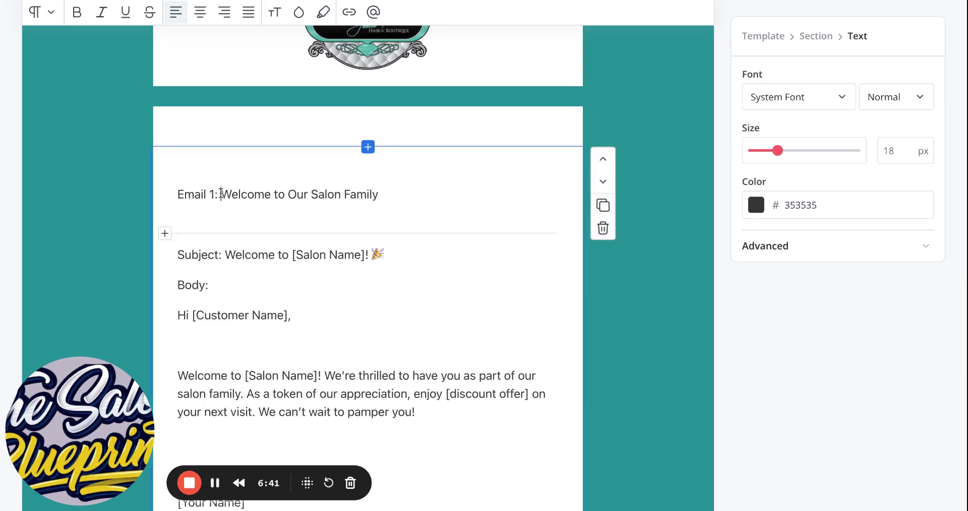
pyautogui.moveTo(221, 194); pyautogui.dragTo(380, 195)
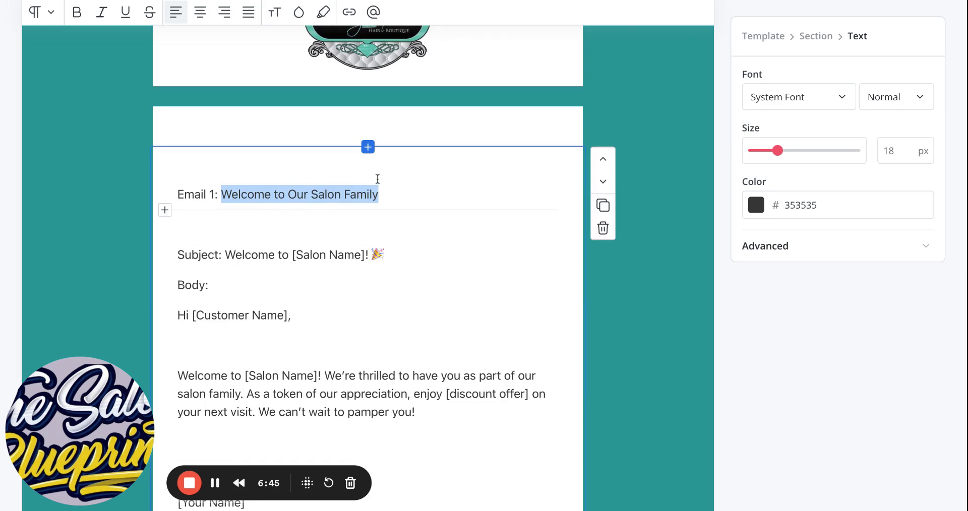
pyautogui.click(353, 119)
pyautogui.moveTo(235, 193); pyautogui.dragTo(379, 206)
pyautogui.hotkey('ctrl', 'c')
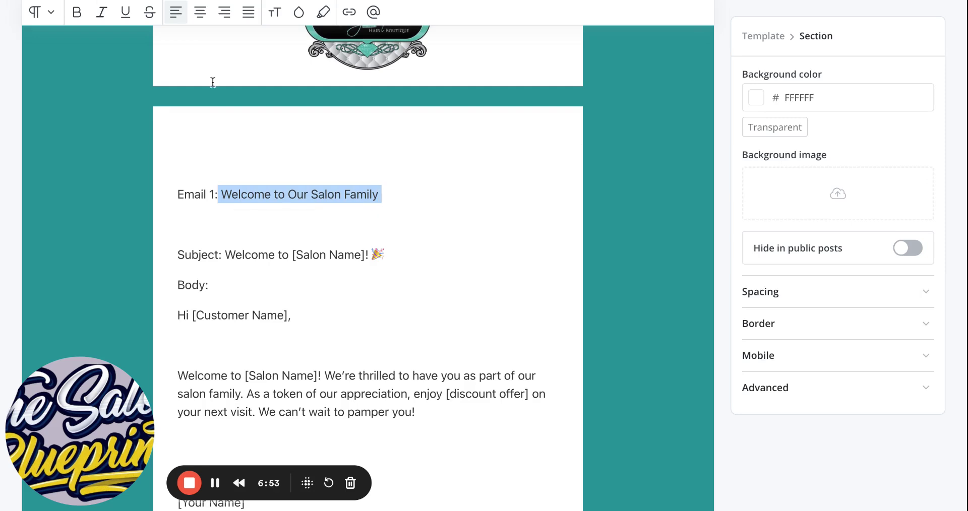
pyautogui.click(235, 134)
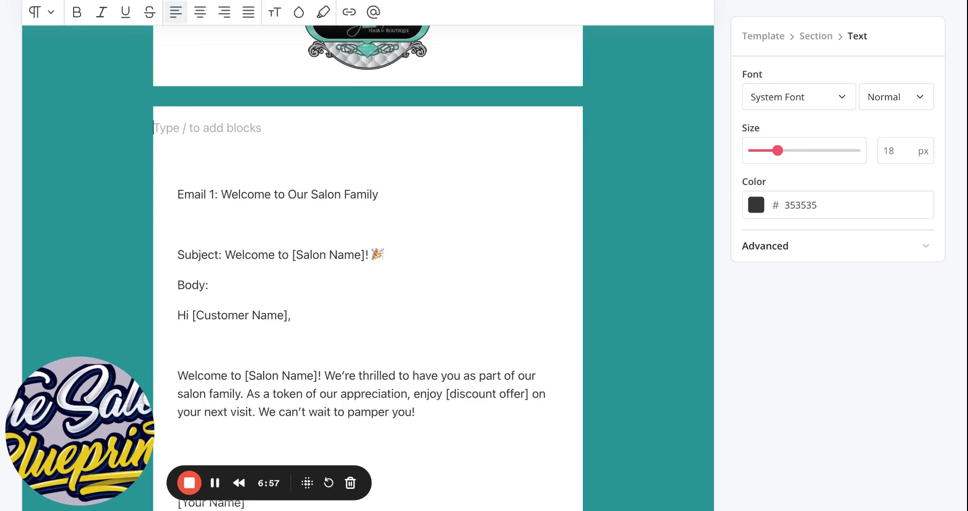
pyautogui.hotkey('ctrl', 'v')
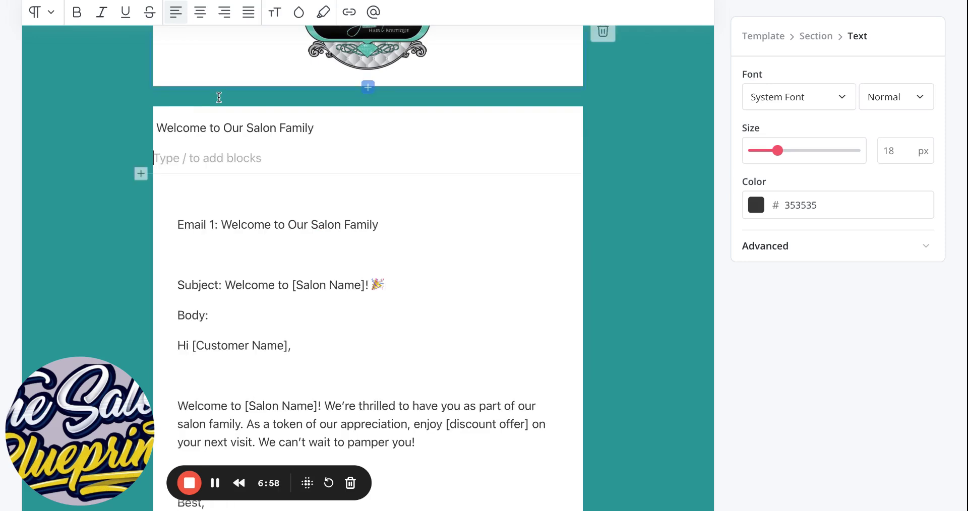
# - Format the "Welcome to Our Salon Family" heading as bold, underlined, centered and in a larger text size
pyautogui.hotkey('shift', 'Up')
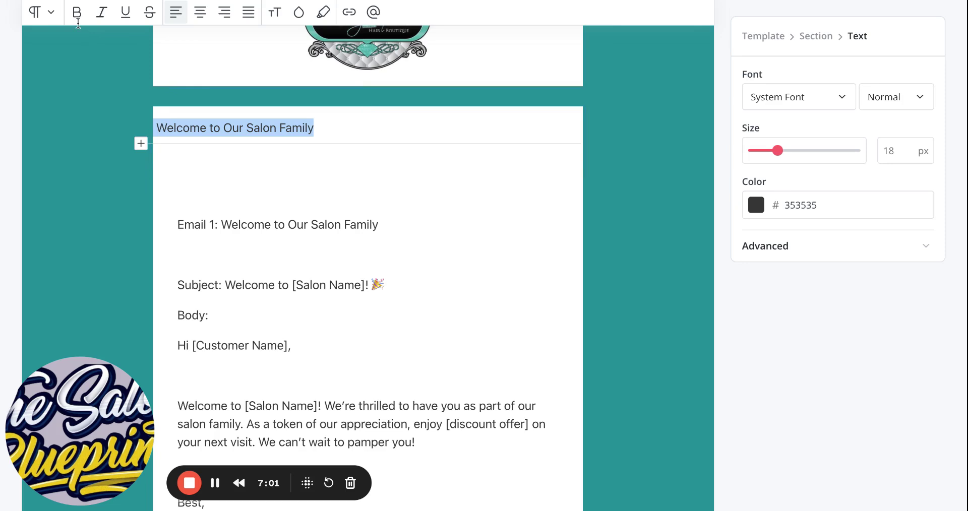
pyautogui.click(77, 15)
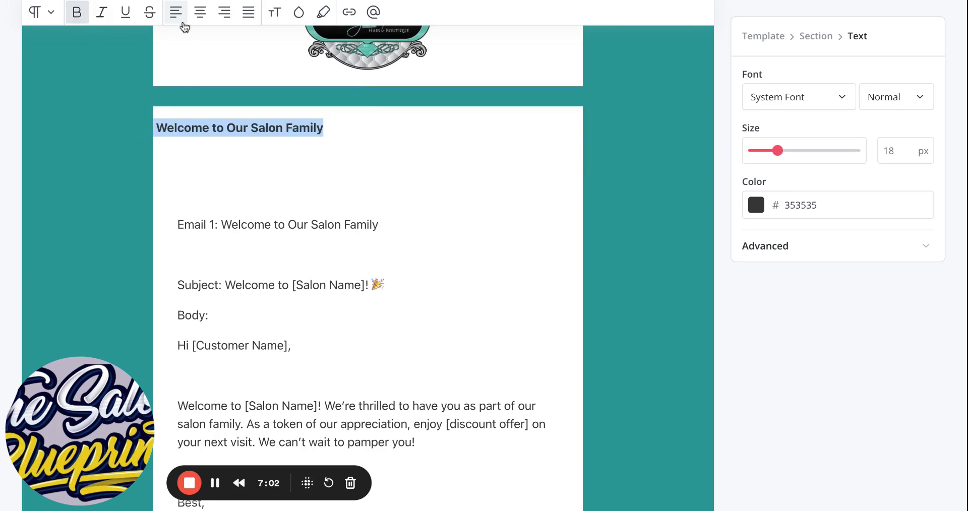
pyautogui.click(274, 12)
pyautogui.scroll(-3, 293, 157)
pyautogui.click(293, 156)
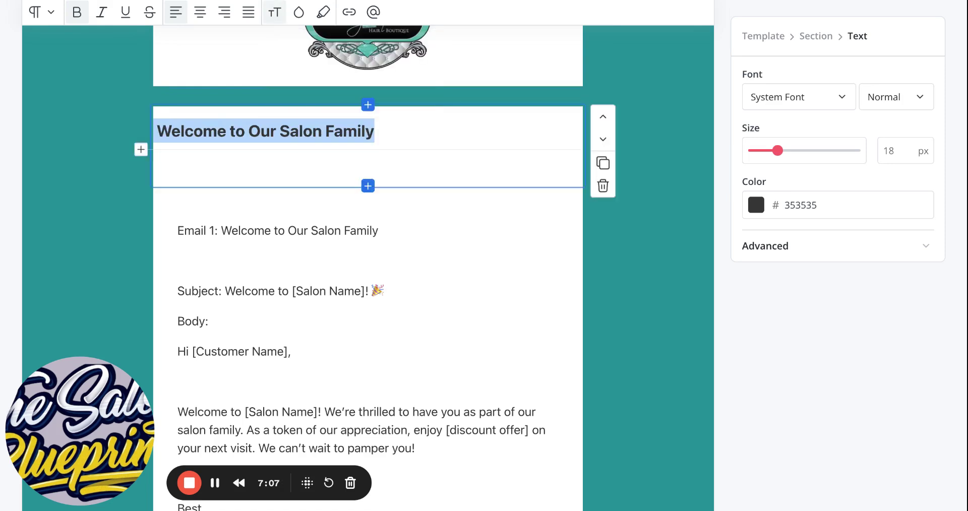
pyautogui.click(200, 12)
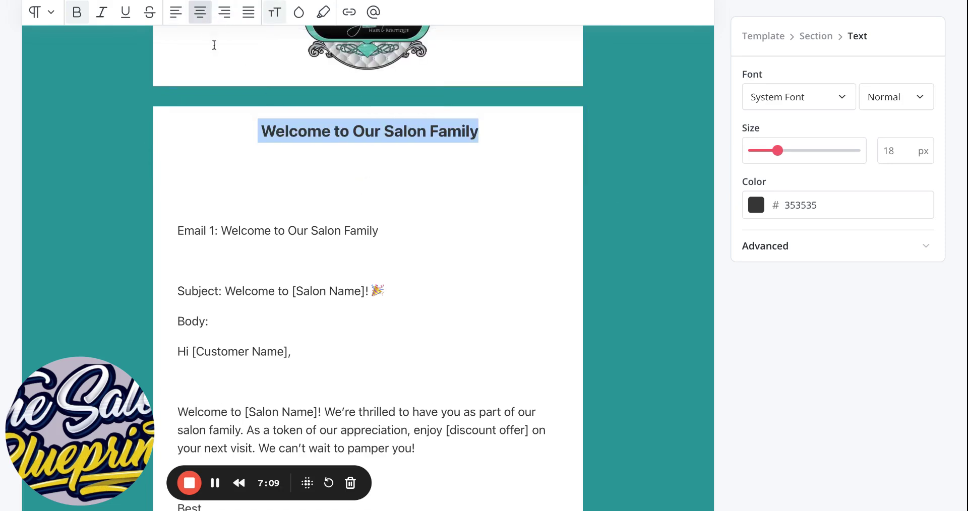
pyautogui.click(126, 12)
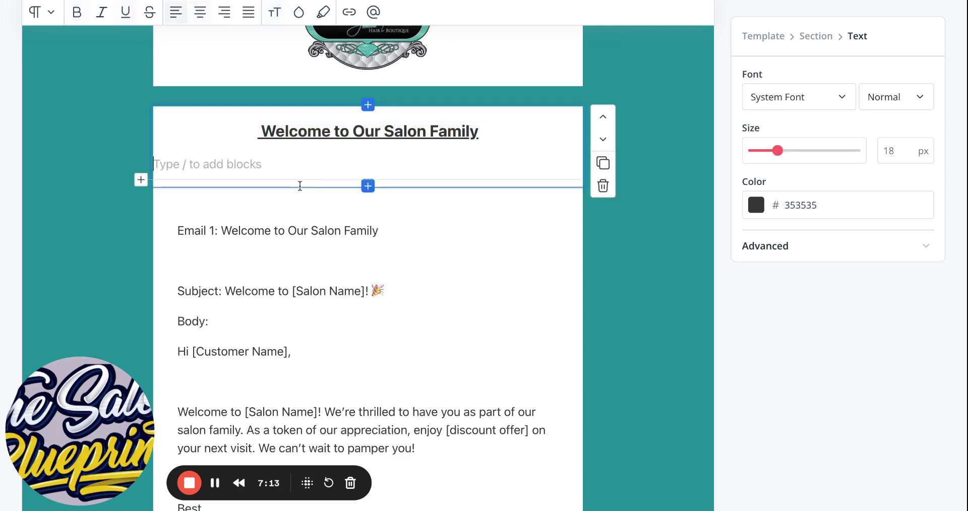
# - Delete the "Email 1: Welcome to Our Salon Family" line and the empty lines around it
pyautogui.moveTo(174, 231); pyautogui.dragTo(378, 229)
pyautogui.press('BackSpace')
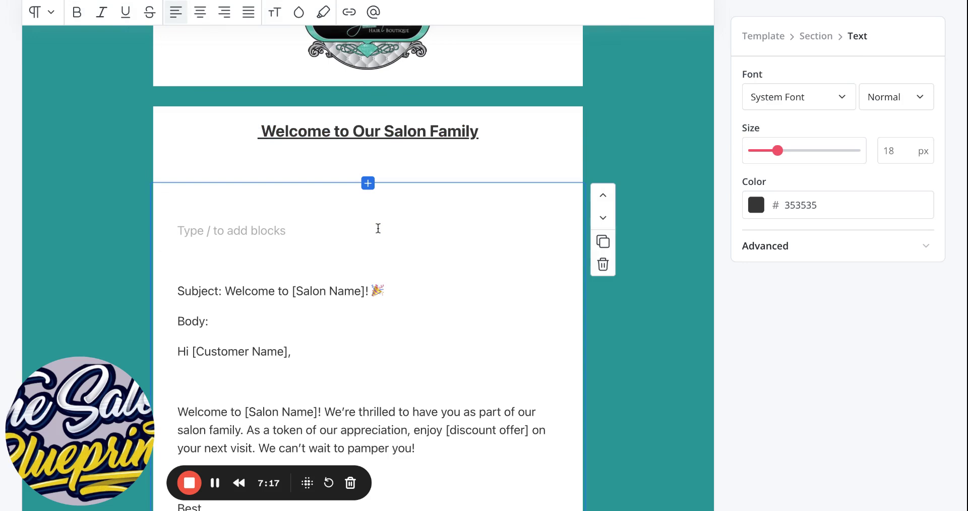
pyautogui.press('BackSpace')
pyautogui.press('BackSpace')
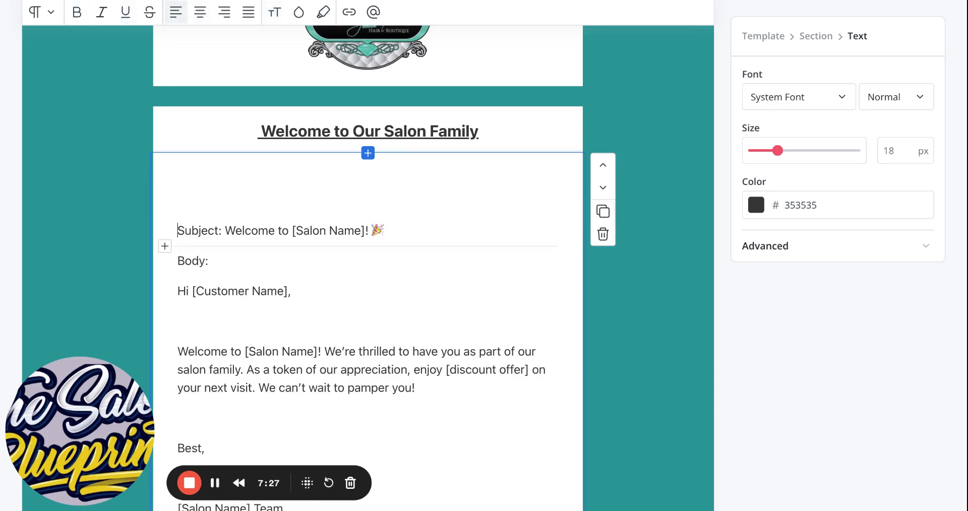
# - Remove the "Subject:" label and move the "Welcome to [Salon Name]!" line under the heading, separated by a blank line
pyautogui.moveTo(177, 231); pyautogui.dragTo(388, 235)
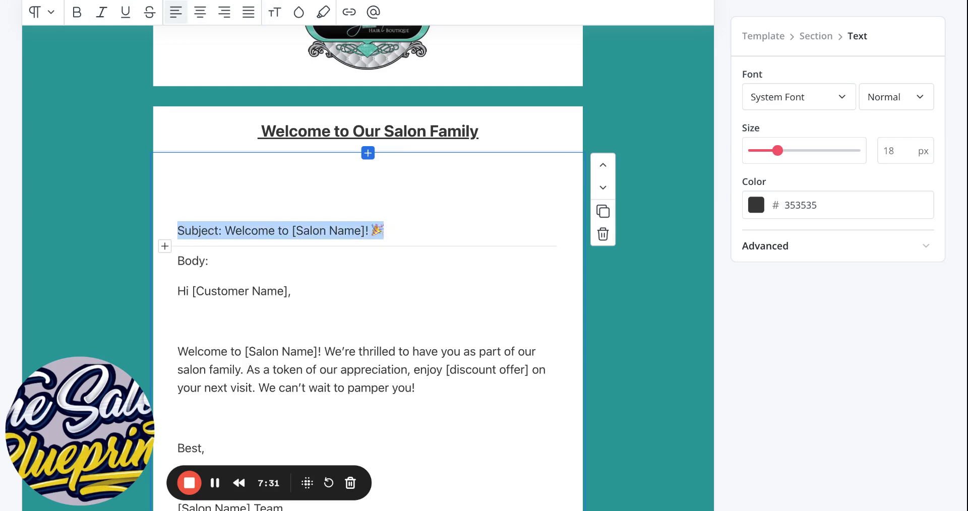
pyautogui.click(384, 231)
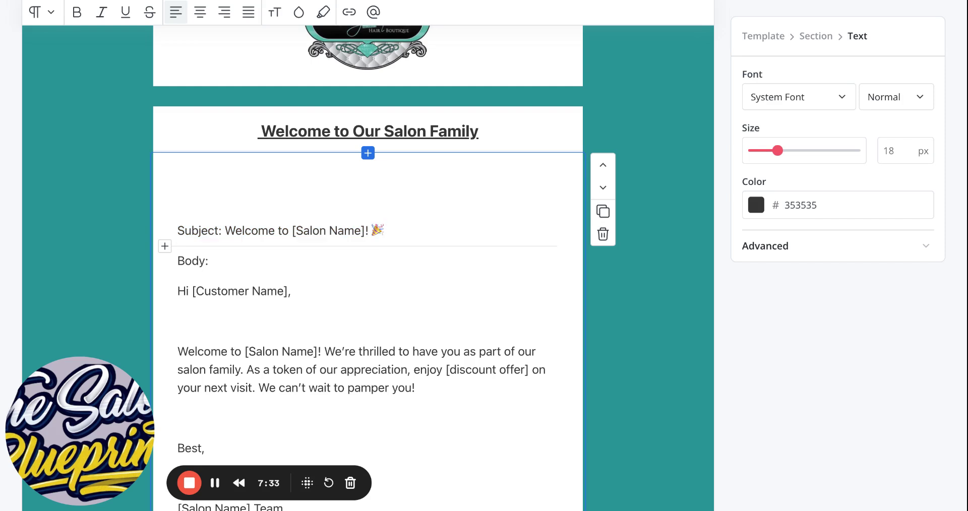
pyautogui.moveTo(225, 230); pyautogui.dragTo(177, 230)
pyautogui.press('BackSpace')
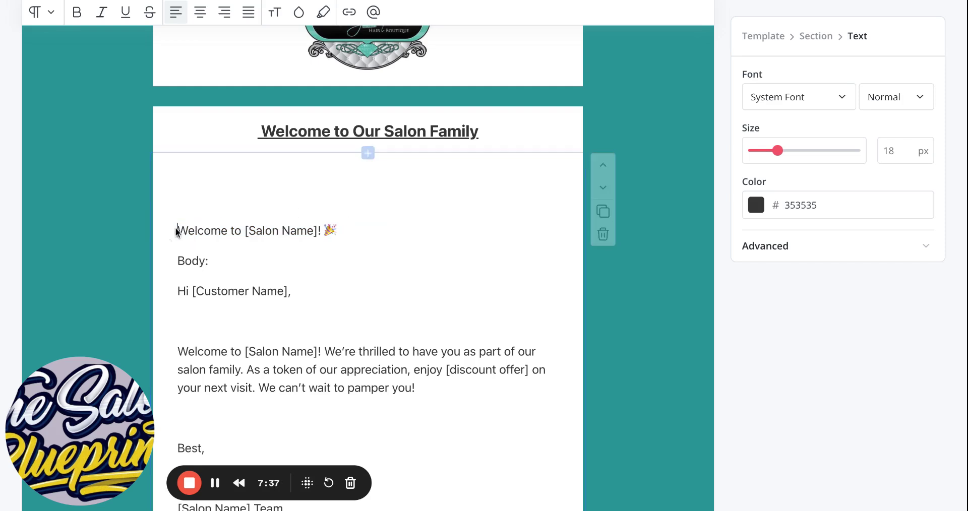
pyautogui.press('BackSpace')
pyautogui.press('BackSpace')
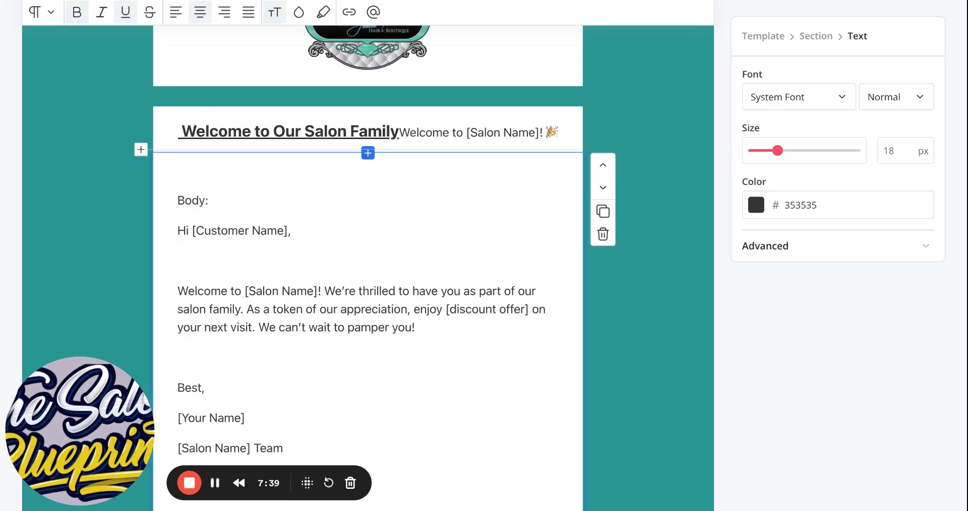
pyautogui.press('Return')
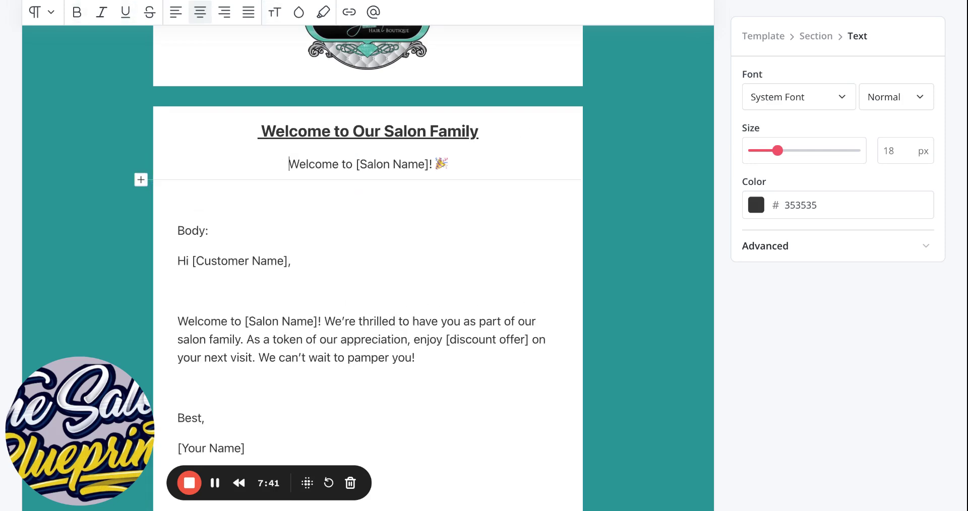
pyautogui.press('Return')
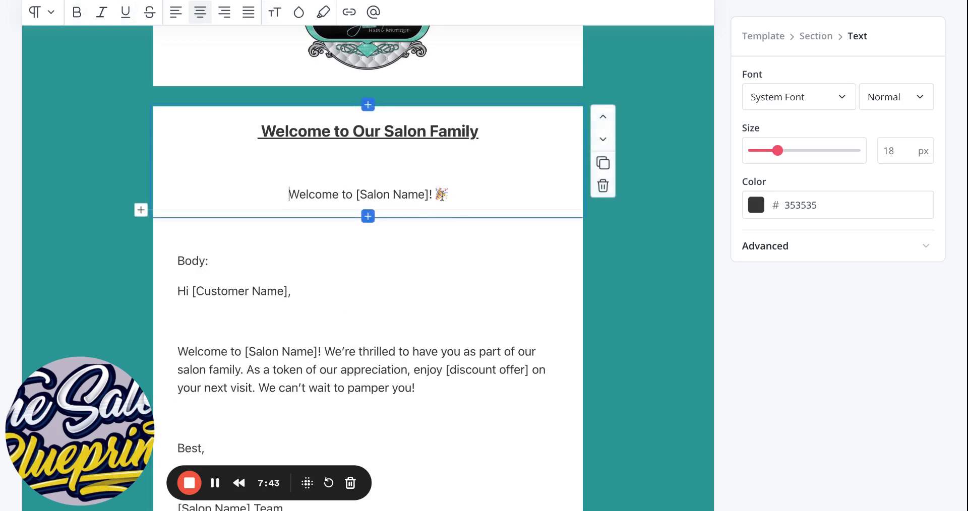
# - Replace the [Salon Name] placeholder in the line under the heading with ANB BOUTIQUE
pyautogui.moveTo(353, 189); pyautogui.dragTo(429, 198)
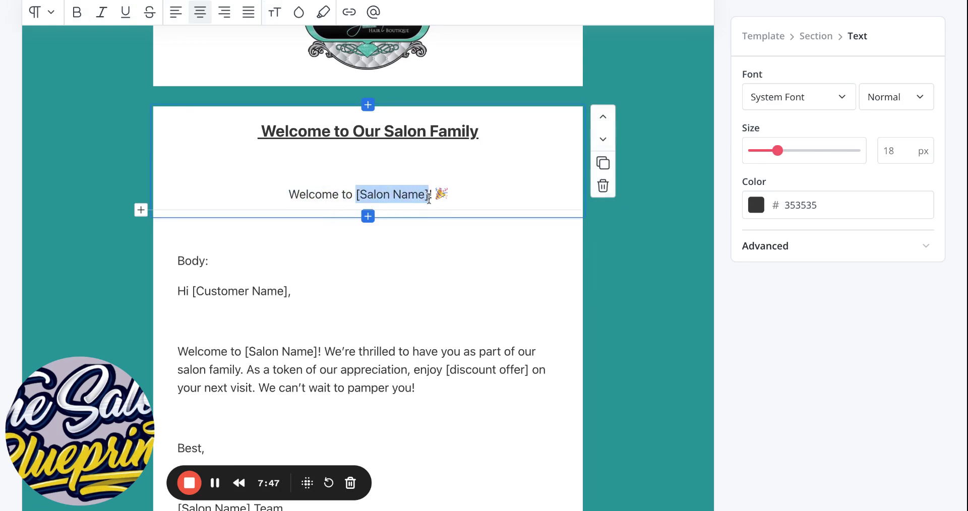
pyautogui.press('BackSpace')
pyautogui.write('ANB B')
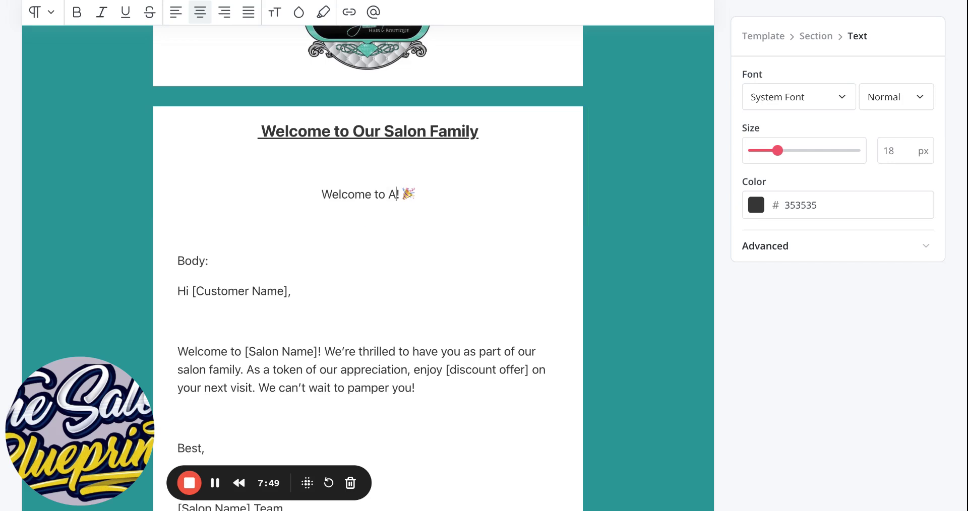
pyautogui.write('OUT')
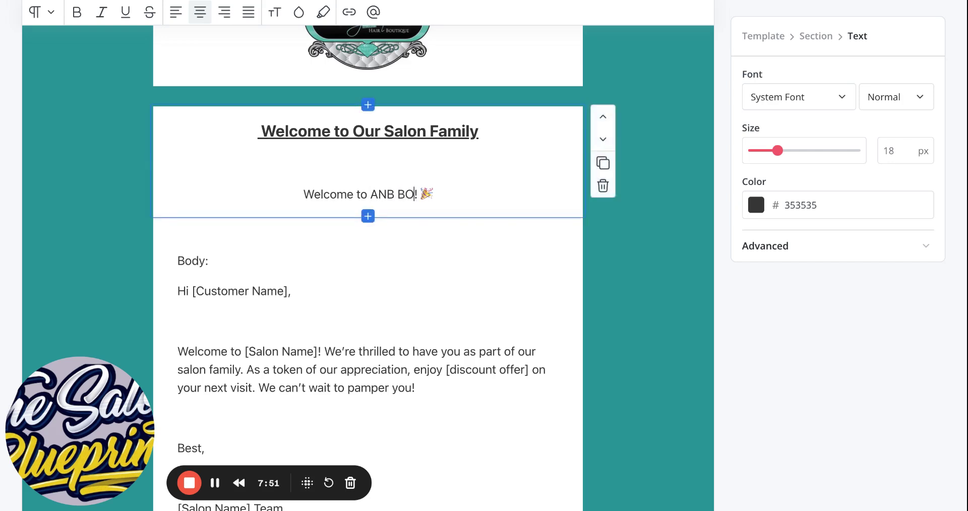
pyautogui.write('IQUE')
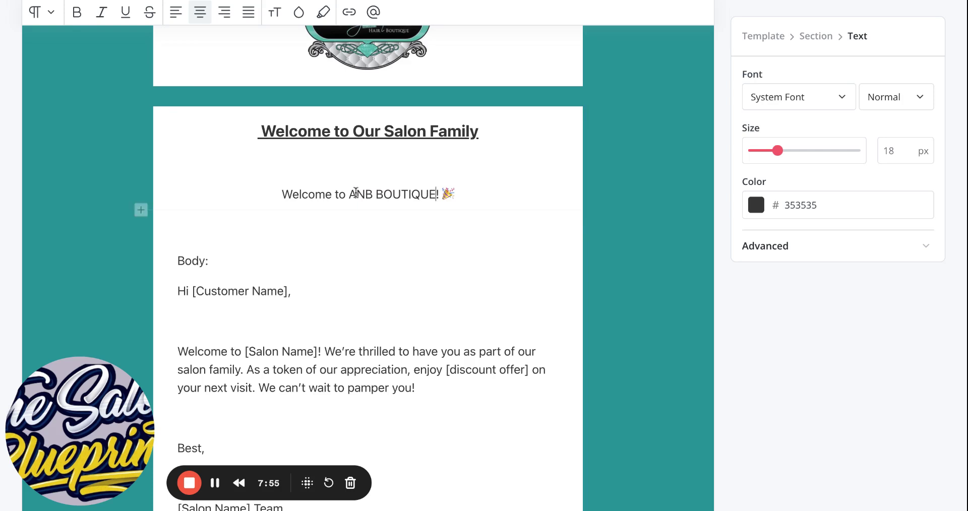
# - Make the "Welcome to ANB BOUTIQUE!" line bold and italic
pyautogui.moveTo(281, 194); pyautogui.dragTo(461, 202)
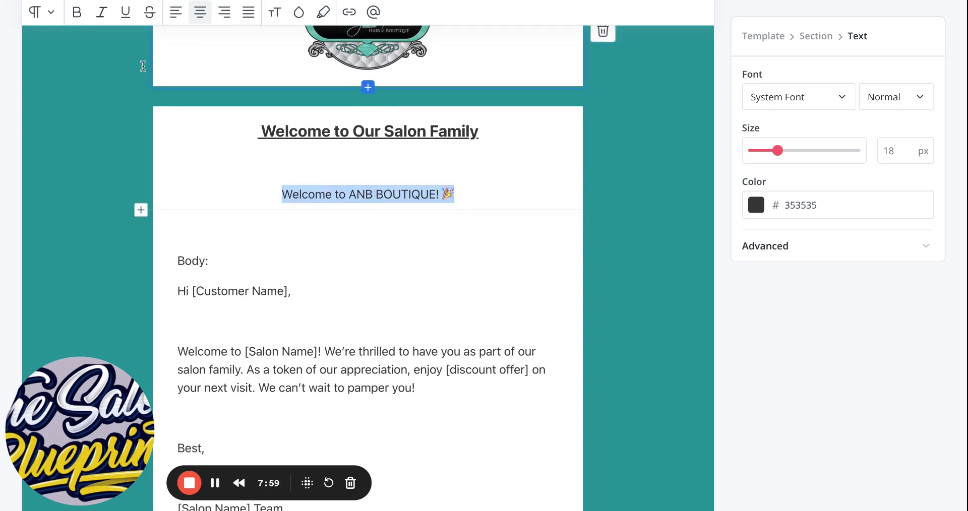
pyautogui.click(77, 14)
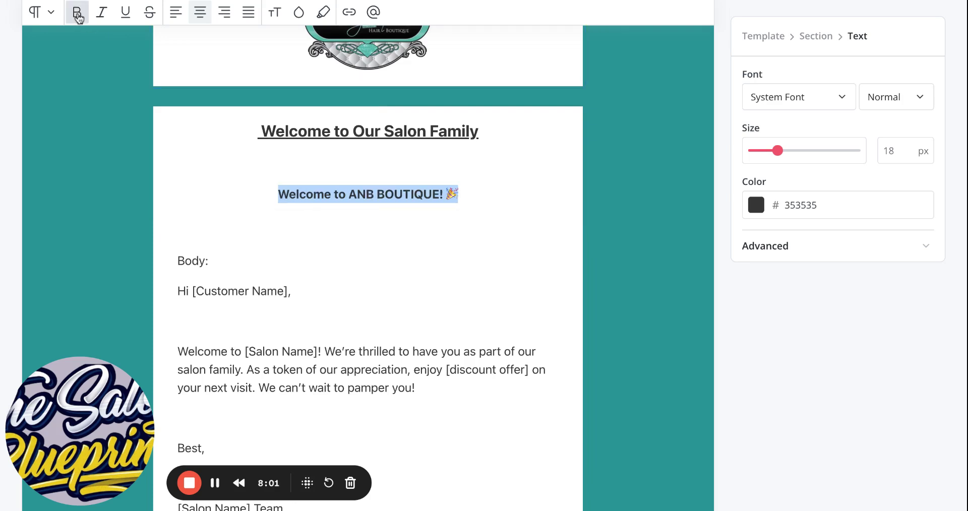
pyautogui.click(102, 15)
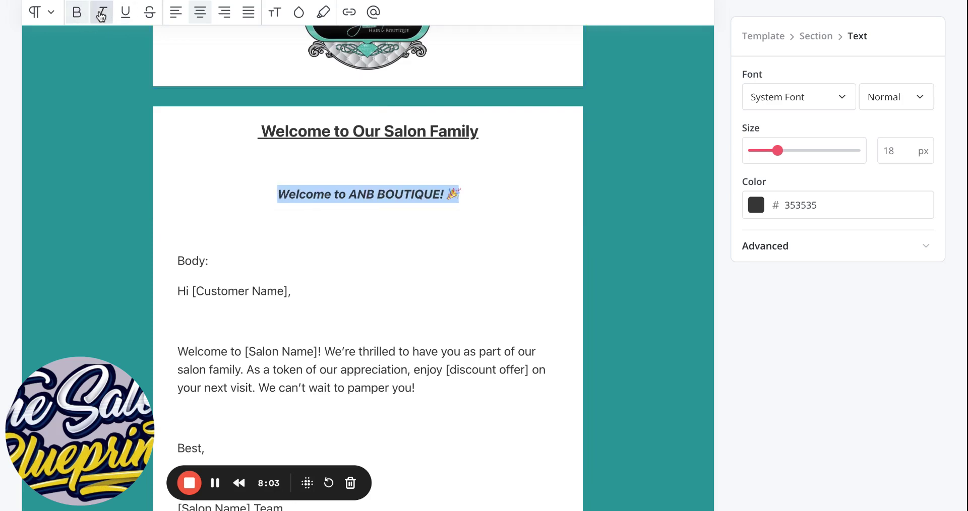
# - Delete the "Body:" label line above the greeting in the email text
pyautogui.click(198, 267)
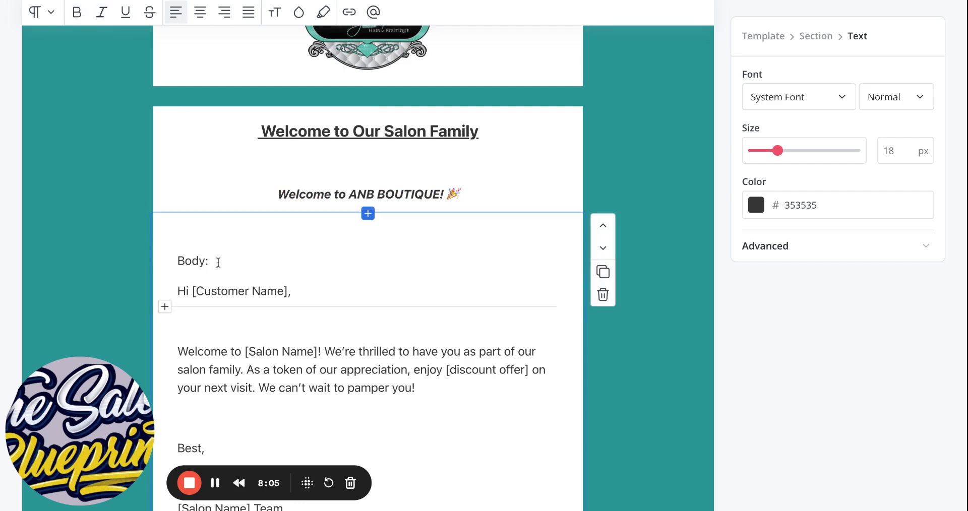
pyautogui.scroll(-3, 219, 262)
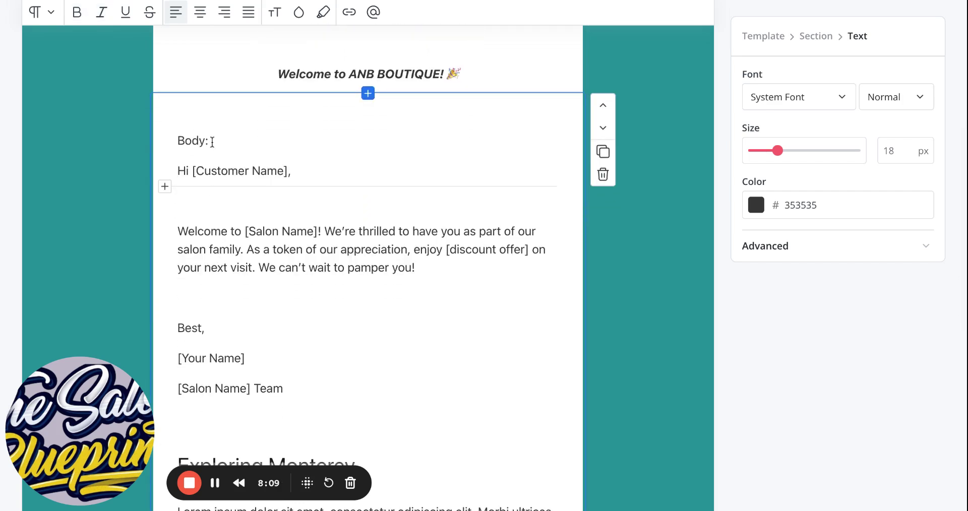
pyautogui.moveTo(210, 142); pyautogui.dragTo(177, 139)
pyautogui.press('BackSpace')
pyautogui.press('BackSpace')
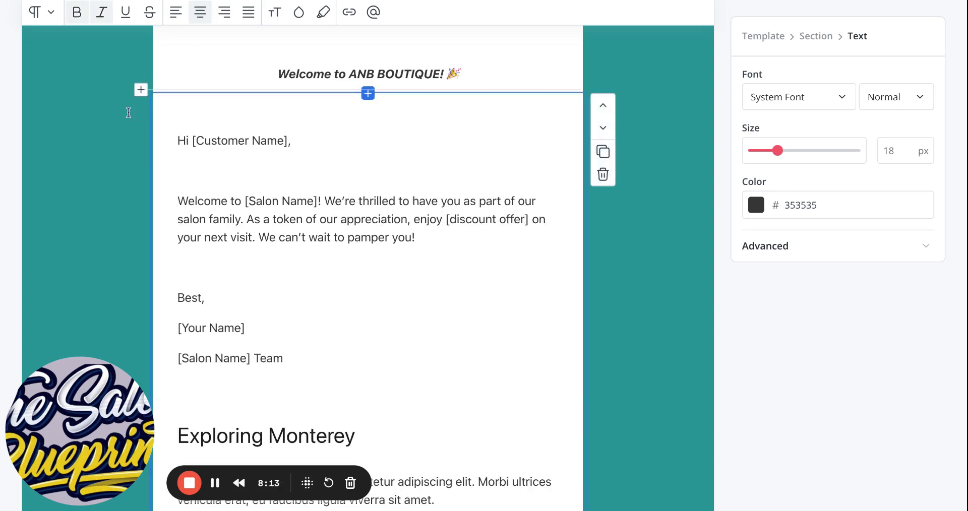
# - Replace the [Customer Name] placeholder in the greeting with the customer's first name
pyautogui.moveTo(192, 140); pyautogui.dragTo(289, 145)
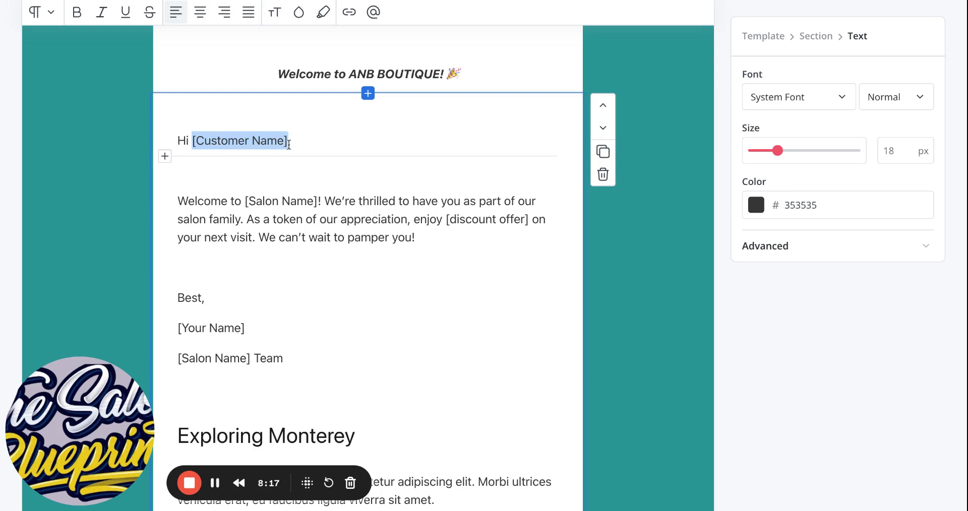
pyautogui.press('BackSpace')
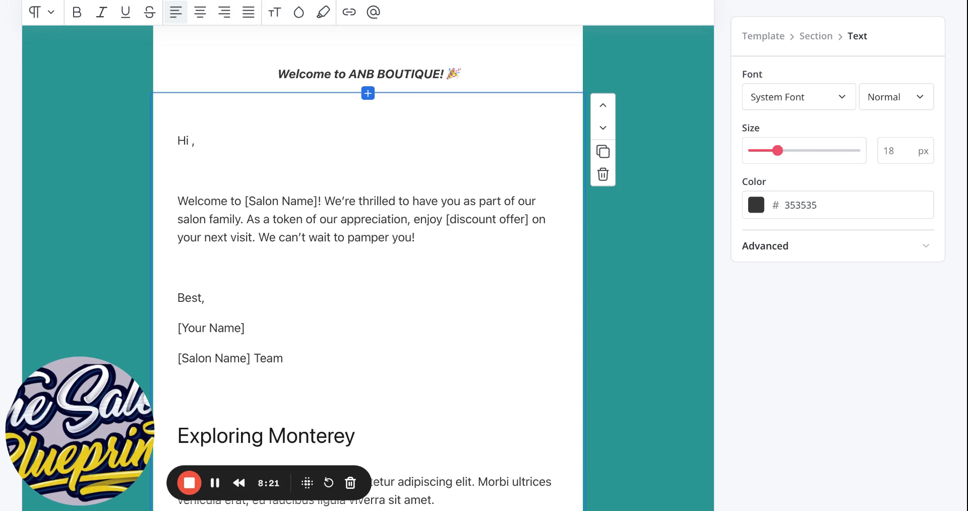
pyautogui.write('Kri')
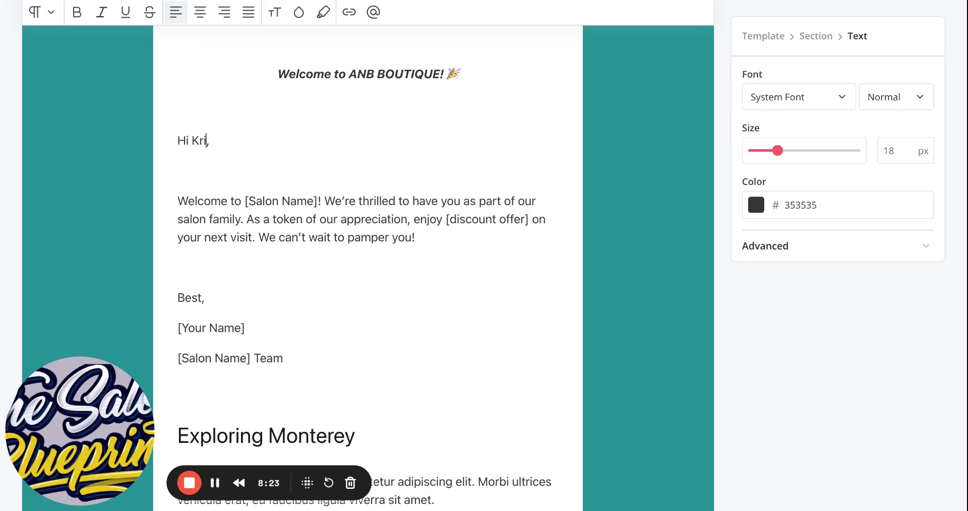
pyautogui.write('sta')
# - Replace the [Salon Name] placeholder in the welcome paragraph with "Anb Boutique"
pyautogui.click(250, 201)
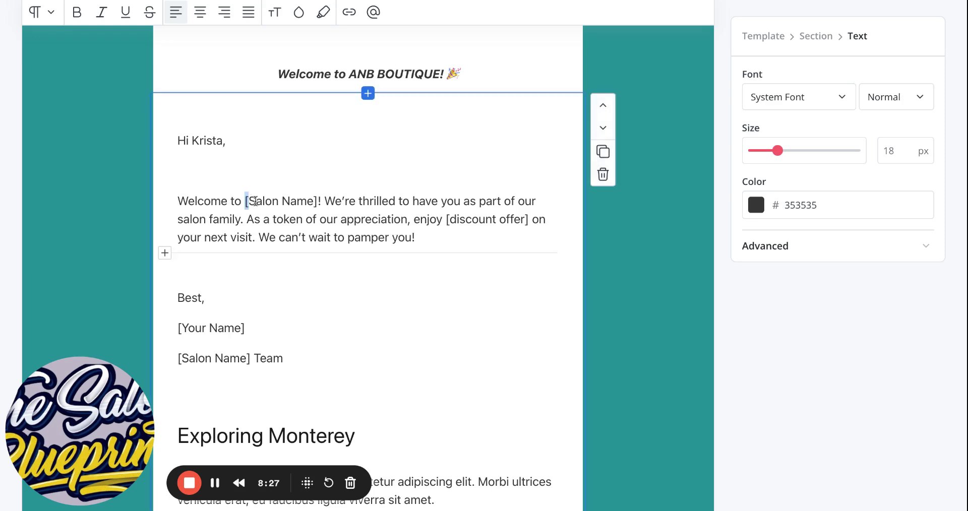
pyautogui.moveTo(255, 202); pyautogui.dragTo(318, 202)
pyautogui.press('BackSpace')
pyautogui.write('anb bou')
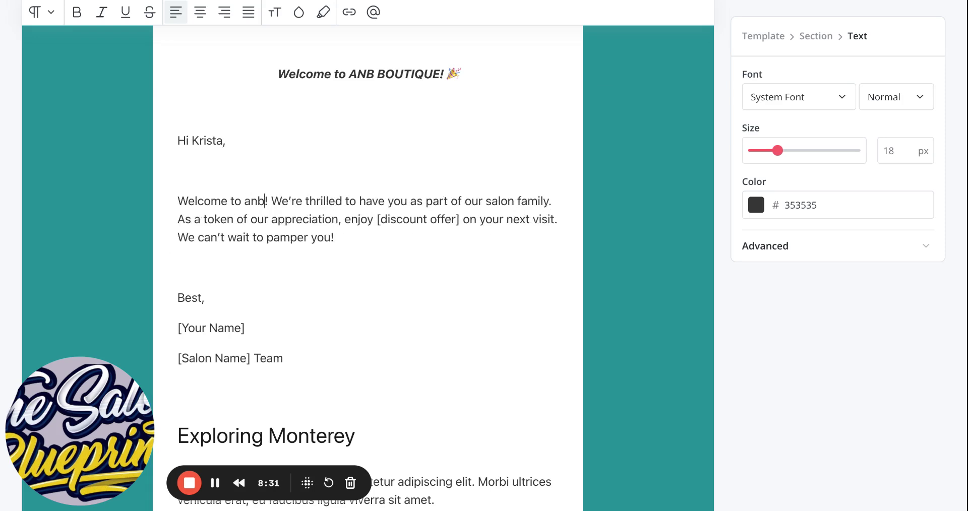
pyautogui.write('tique')
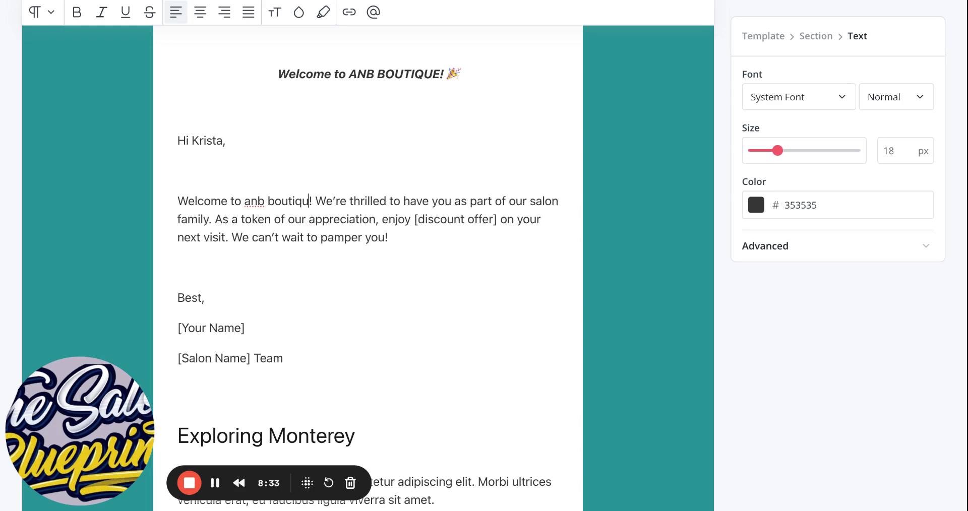
pyautogui.click(248, 202)
pyautogui.press('BackSpace')
pyautogui.write('A')
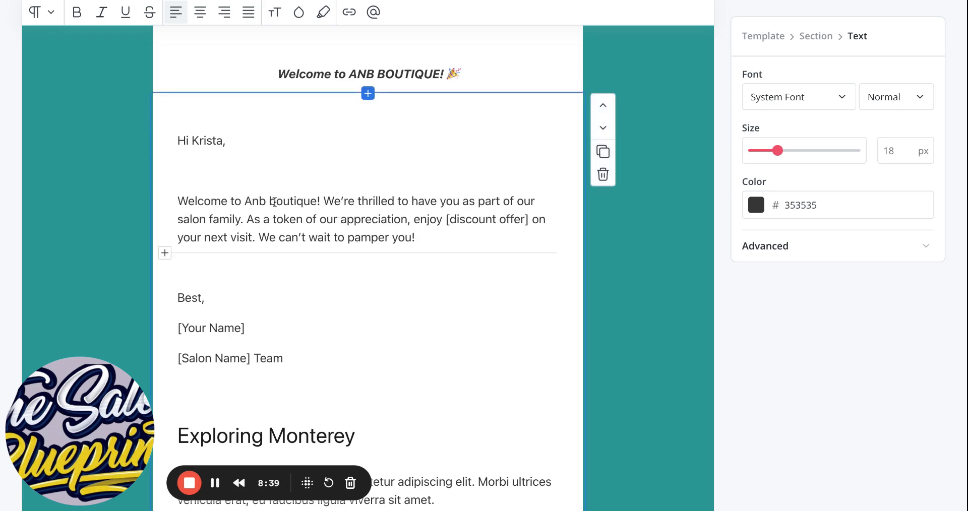
pyautogui.click(274, 202)
pyautogui.press('BackSpace')
pyautogui.write('B')
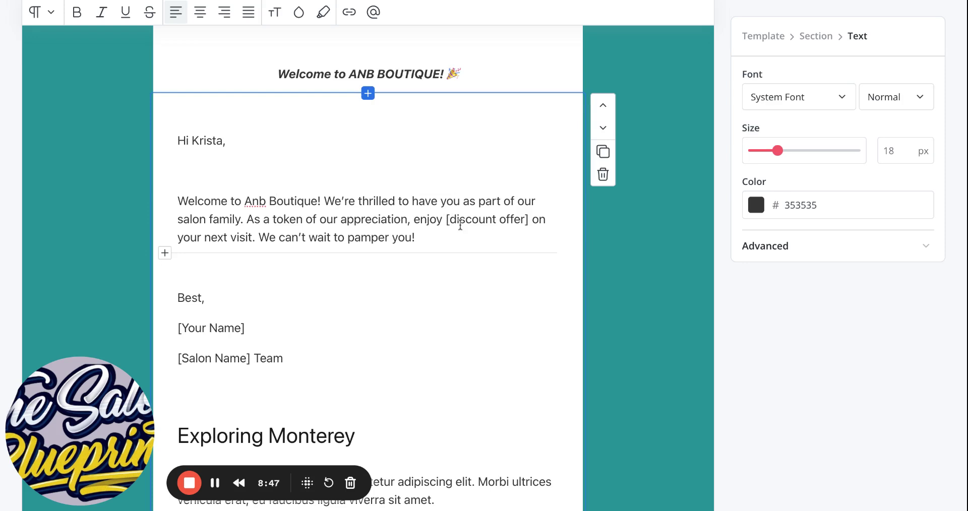
# - Replace the [discount offer] placeholder in the welcome paragraph with "$10 off"
pyautogui.click(529, 219)
pyautogui.press('BackSpace')
pyautogui.press('BackSpace')
pyautogui.press('BackSpace')
pyautogui.press('BackSpace')
pyautogui.press('BackSpace')
pyautogui.press('BackSpace')
pyautogui.press('BackSpace')
pyautogui.press('BackSpace')
pyautogui.press('BackSpace')
pyautogui.press('BackSpace')
pyautogui.press('BackSpace')
pyautogui.press('BackSpace')
pyautogui.press('BackSpace')
pyautogui.press('BackSpace')
pyautogui.press('BackSpace')
pyautogui.press('BackSpace')
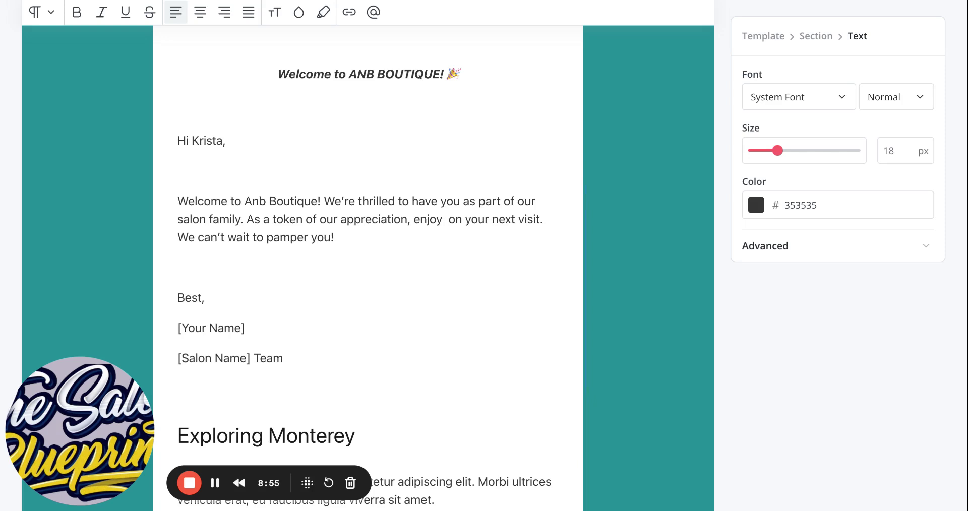
pyautogui.write('$10')
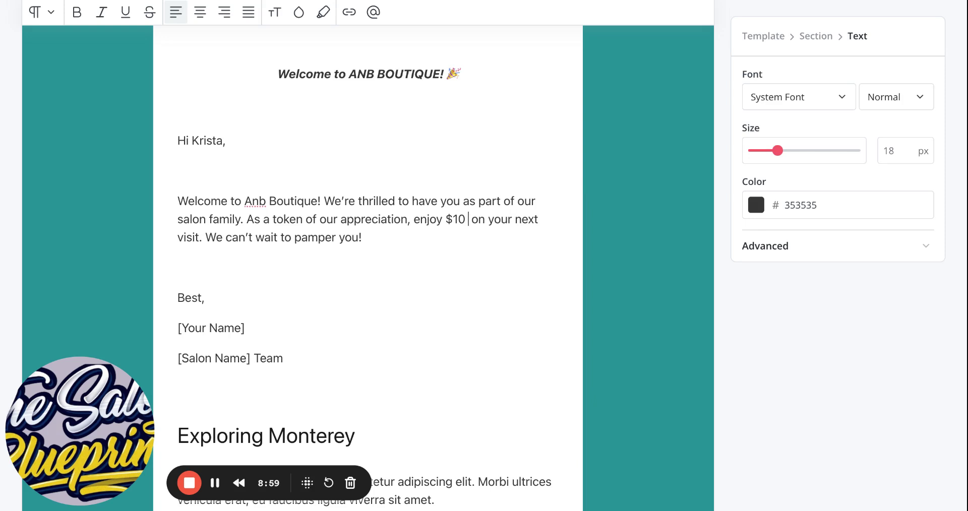
pyautogui.write(' off o')
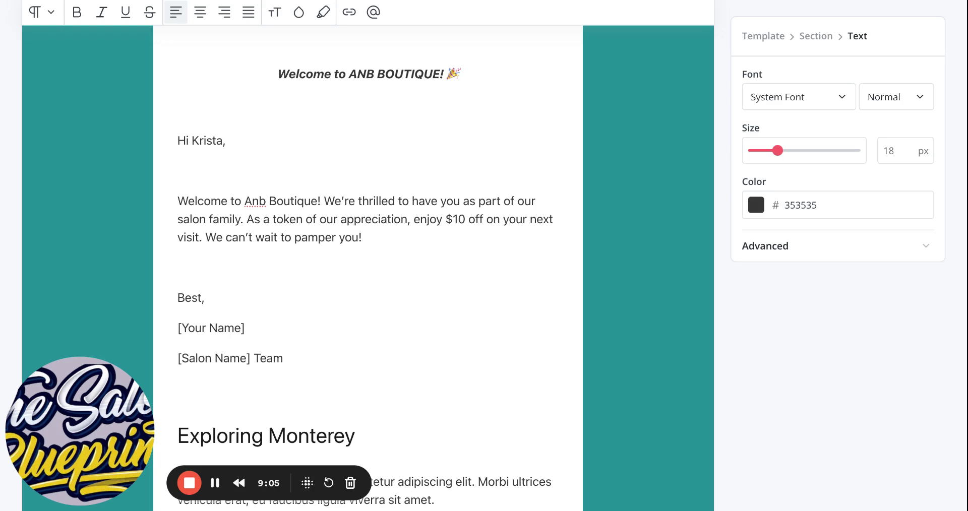
# - Change the closing word "Best," to "Thanks," in the email's sign-off
pyautogui.scroll(-3, 346, 215)
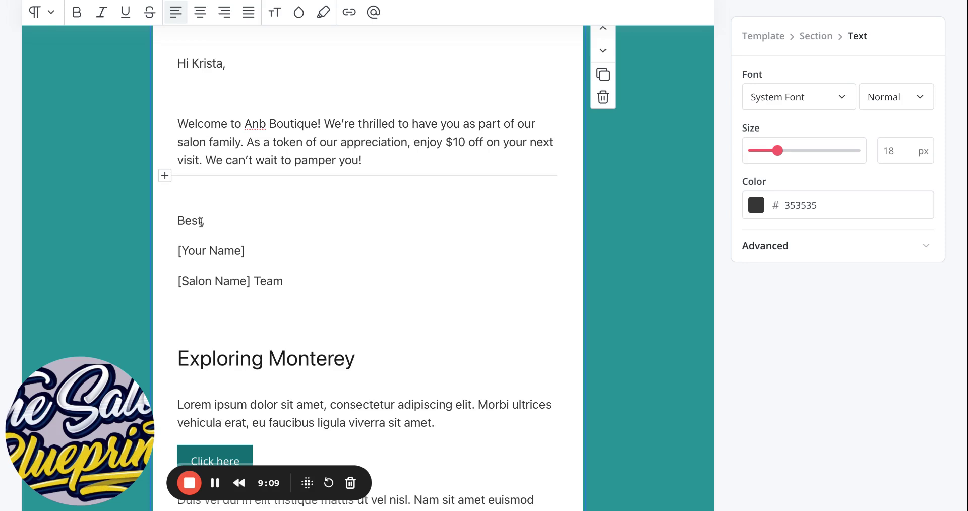
pyautogui.click(200, 221)
pyautogui.press('BackSpace')
pyautogui.press('BackSpace')
pyautogui.press('BackSpace')
pyautogui.press('BackSpace')
pyautogui.write('Thanks,')
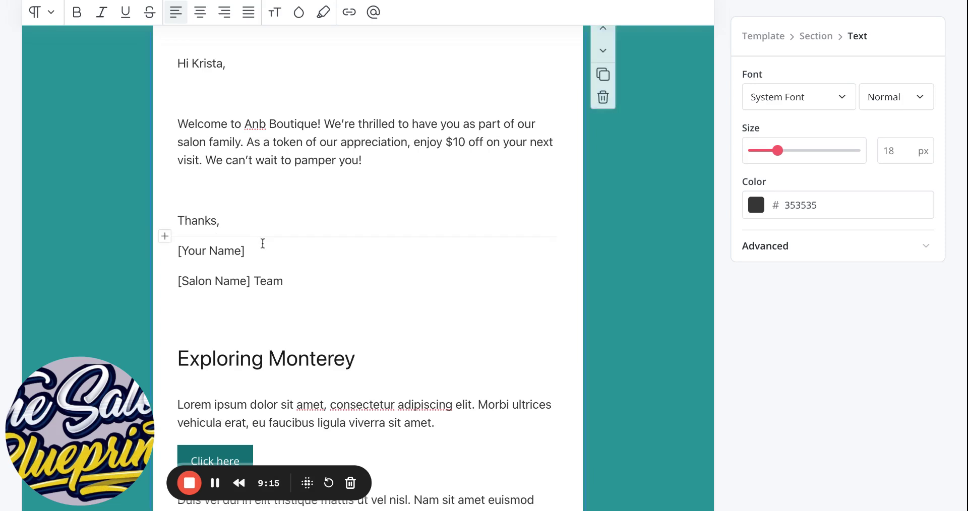
# - Replace the [Your Name] placeholder in the sign-off with the sender's full name followed by ".... Your Fav Hairstylist"
pyautogui.moveTo(247, 251); pyautogui.dragTo(174, 241)
pyautogui.press('BackSpace')
pyautogui.write('Ashley Ingram')
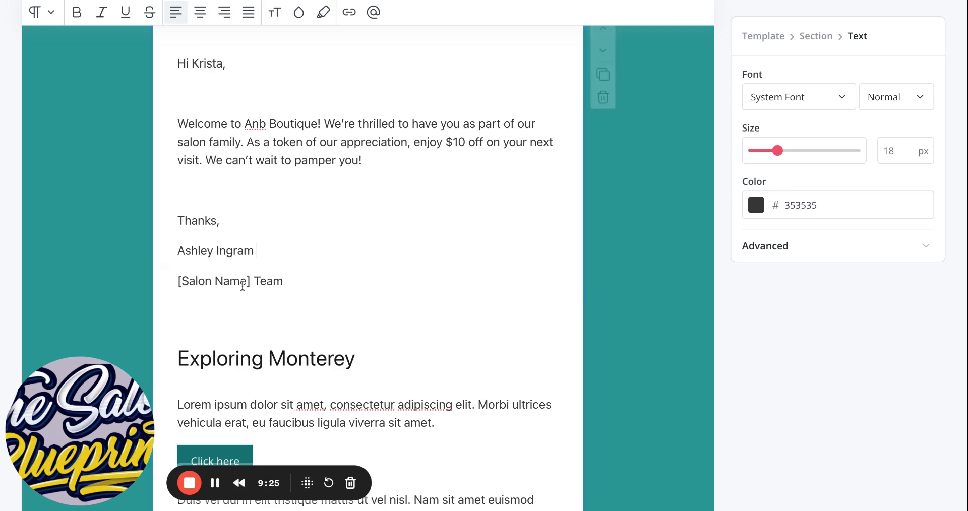
pyautogui.write(' (')
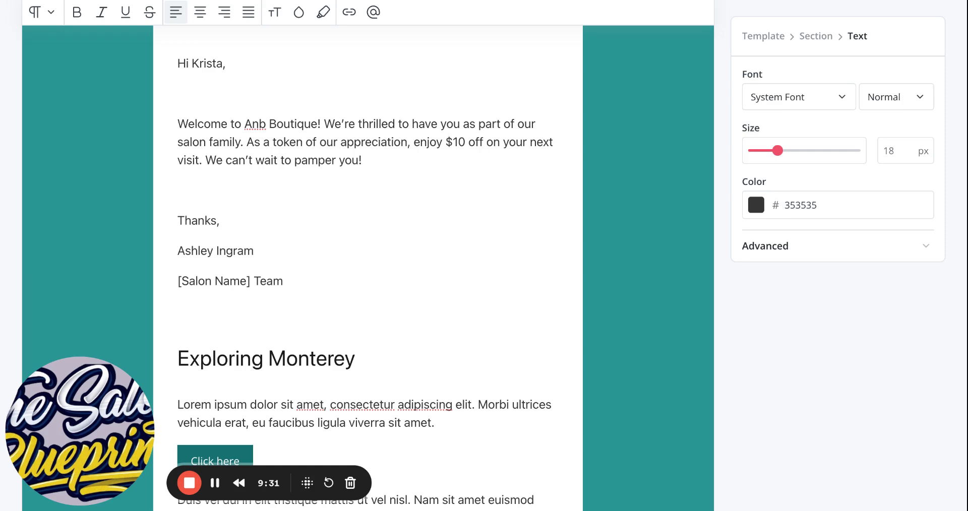
pyautogui.write('.... Your Fav Hairstylist')
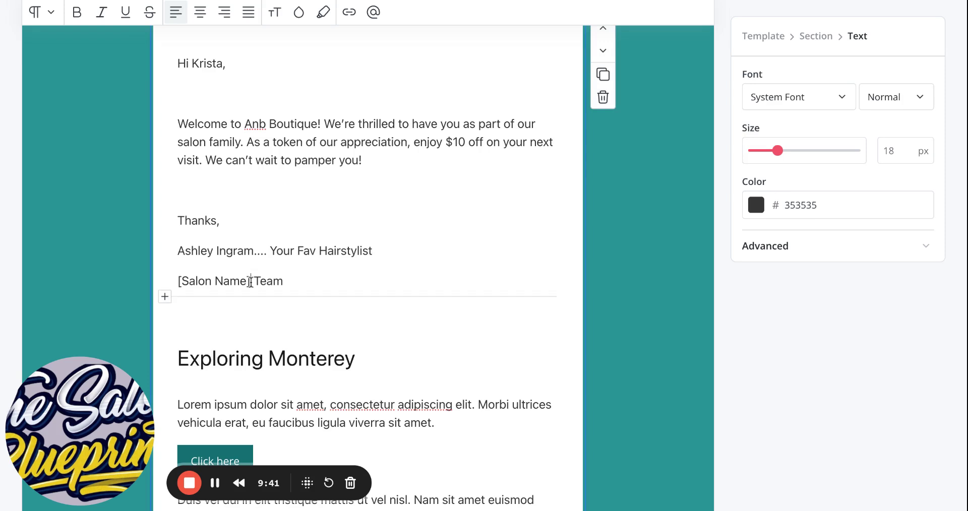
# - Replace the [Salon Name] placeholder before "Team" in the sign-off with ANB BOUTIQUE
pyautogui.click(253, 281)
pyautogui.press('BackSpace')
pyautogui.press('BackSpace')
pyautogui.press('BackSpace')
pyautogui.press('BackSpace')
pyautogui.press('BackSpace')
pyautogui.press('BackSpace')
pyautogui.press('BackSpace')
pyautogui.press('BackSpace')
pyautogui.press('BackSpace')
pyautogui.press('BackSpace')
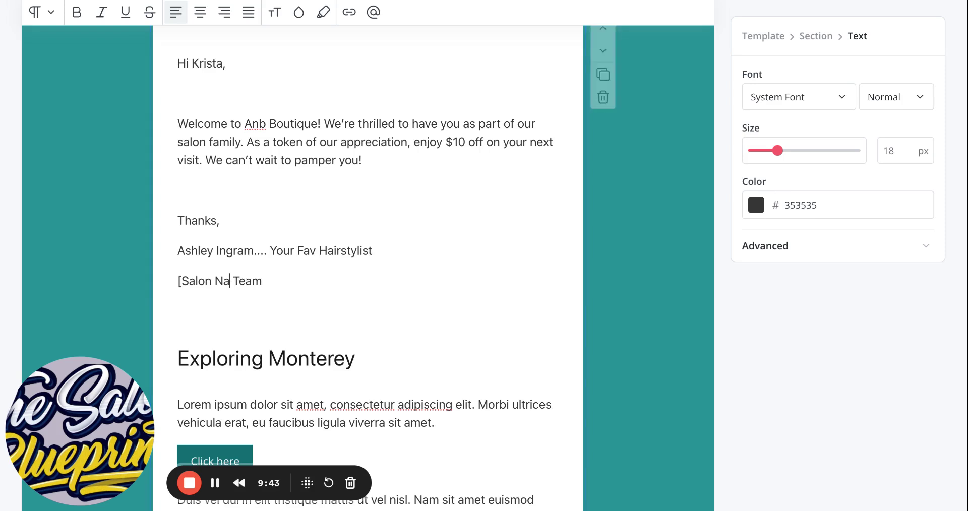
pyautogui.press('BackSpace')
pyautogui.press('BackSpace')
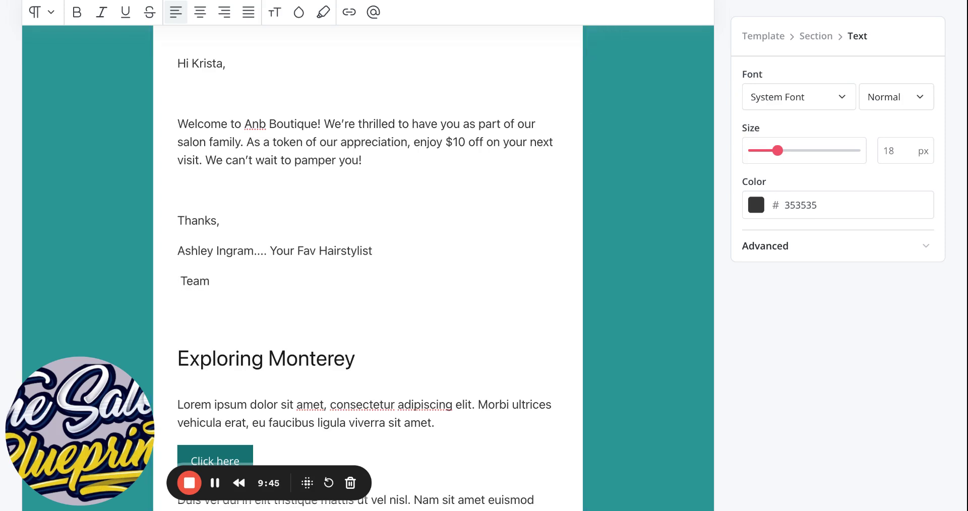
pyautogui.write('ANB B ')
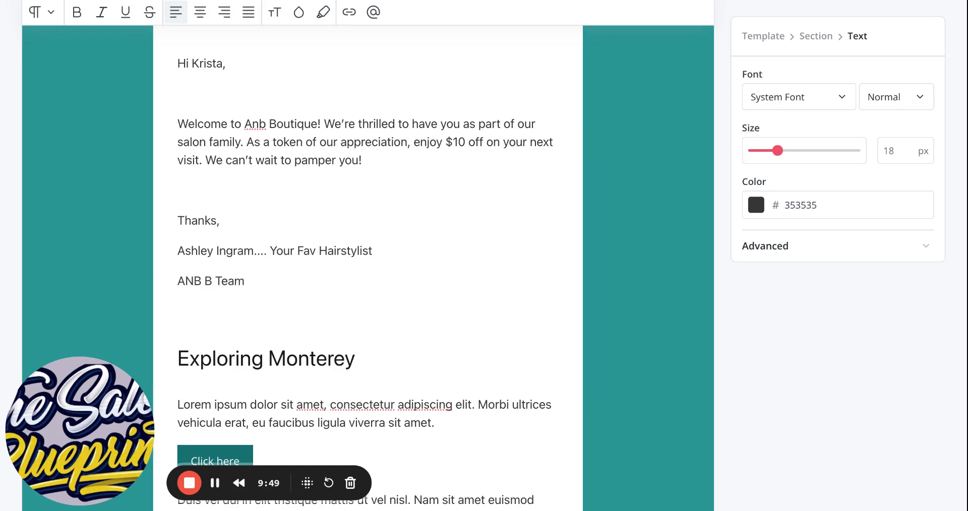
pyautogui.write('OUTIQUE')
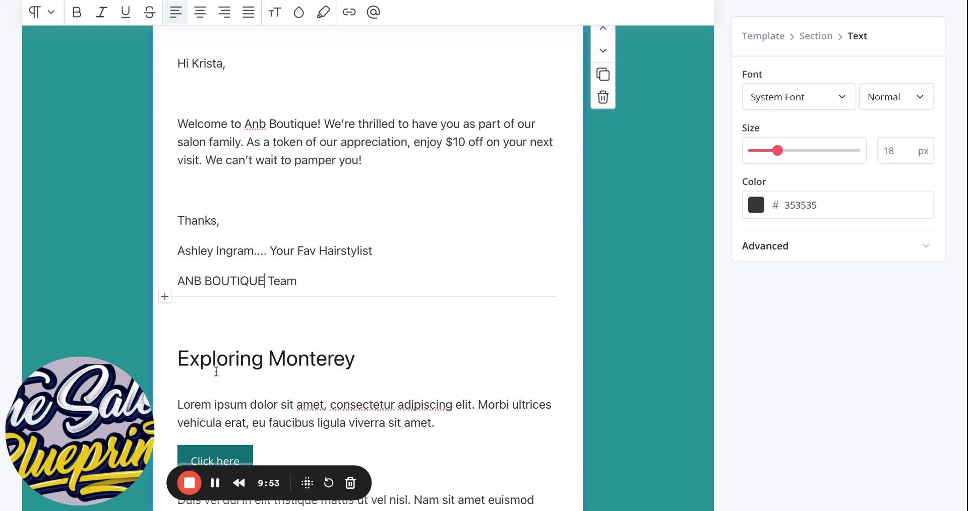
# - Replace the "Exploring Monterey" heading below the sign-off with "Thinking About Your Next Appiontment"
pyautogui.scroll(-3, 217, 372)
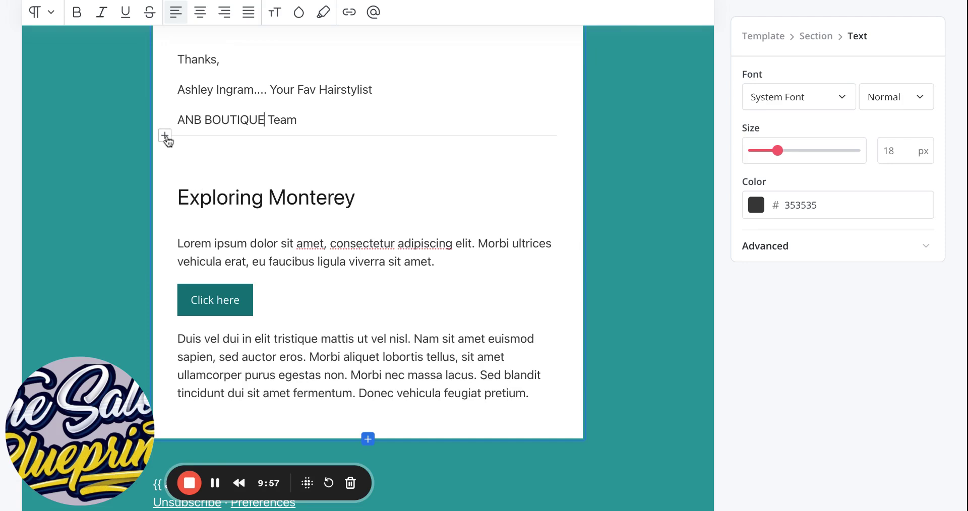
pyautogui.scroll(1, 245, 177)
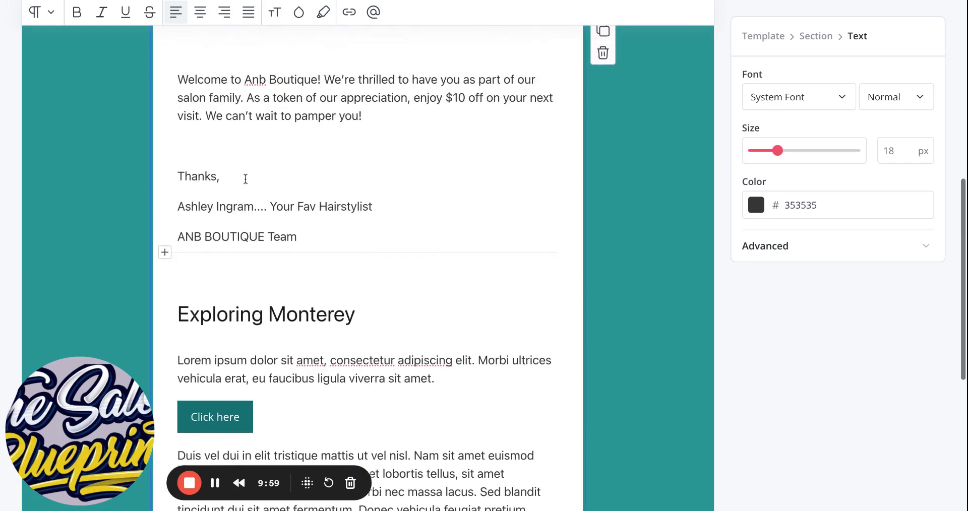
pyautogui.scroll(1, 246, 179)
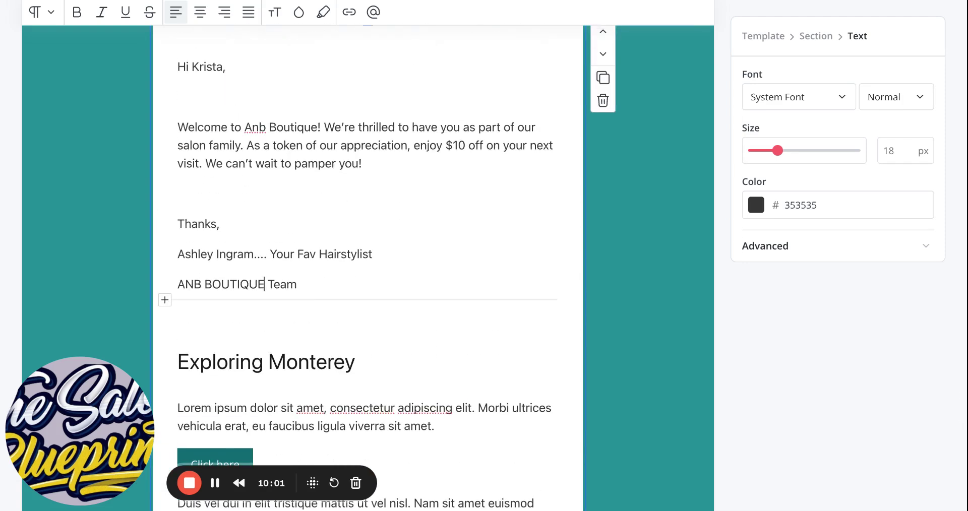
pyautogui.scroll(8, 368, 267)
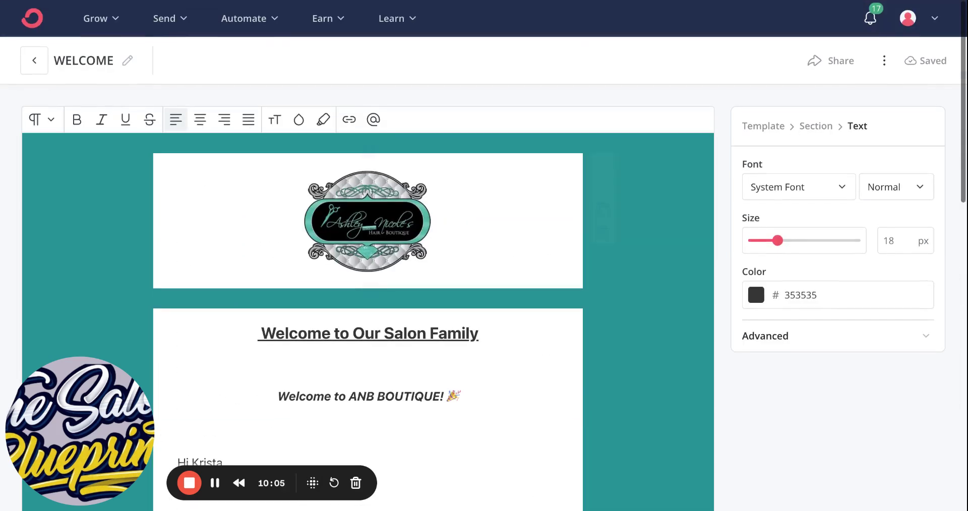
pyautogui.scroll(-7, 368, 267)
pyautogui.scroll(-5, 231, 147)
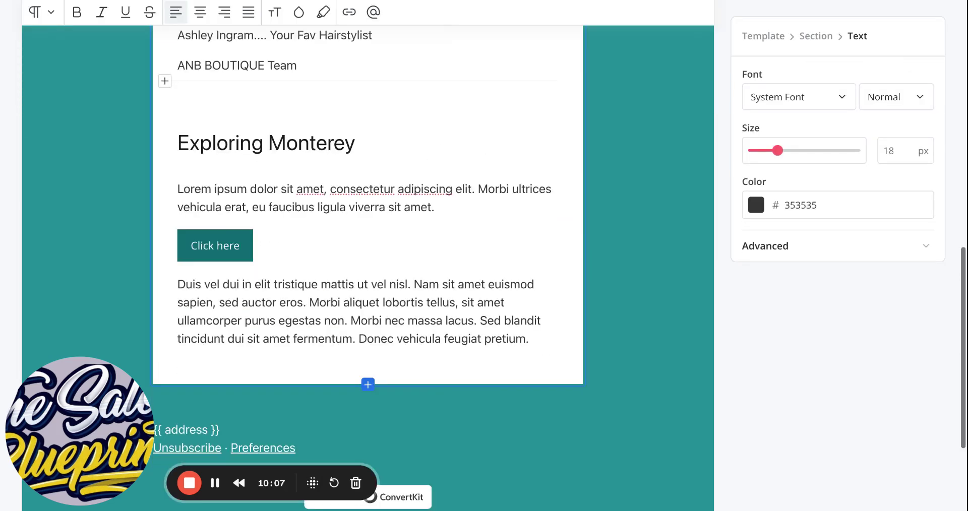
pyautogui.tripleClick(231, 147)
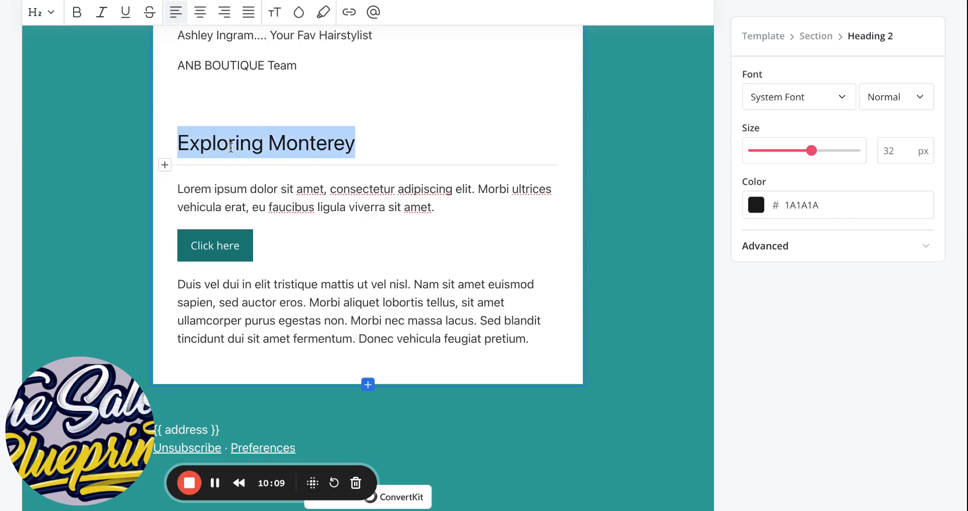
pyautogui.write('Thini')
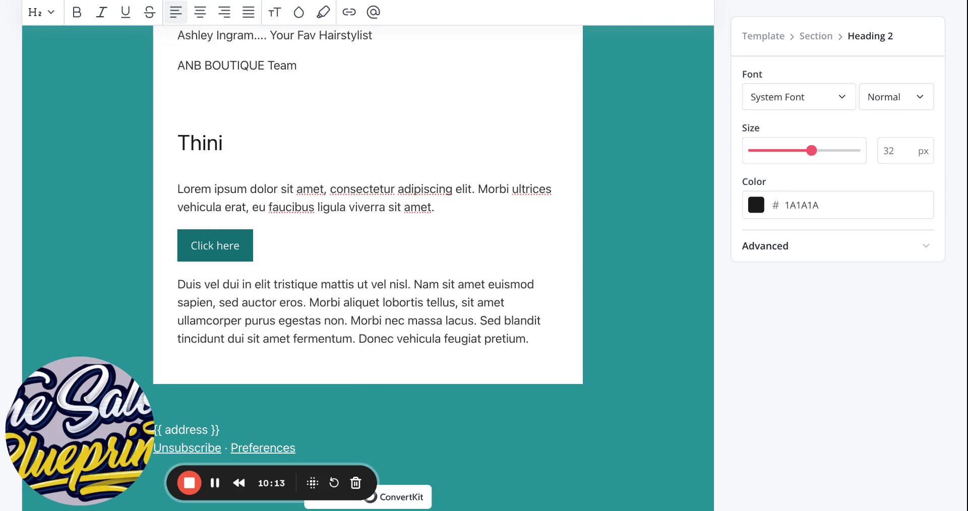
pyautogui.press('BackSpace')
pyautogui.write('kng')
pyautogui.press('BackSpace')
pyautogui.press('BackSpace')
pyautogui.press('BackSpace')
pyautogui.write('king')
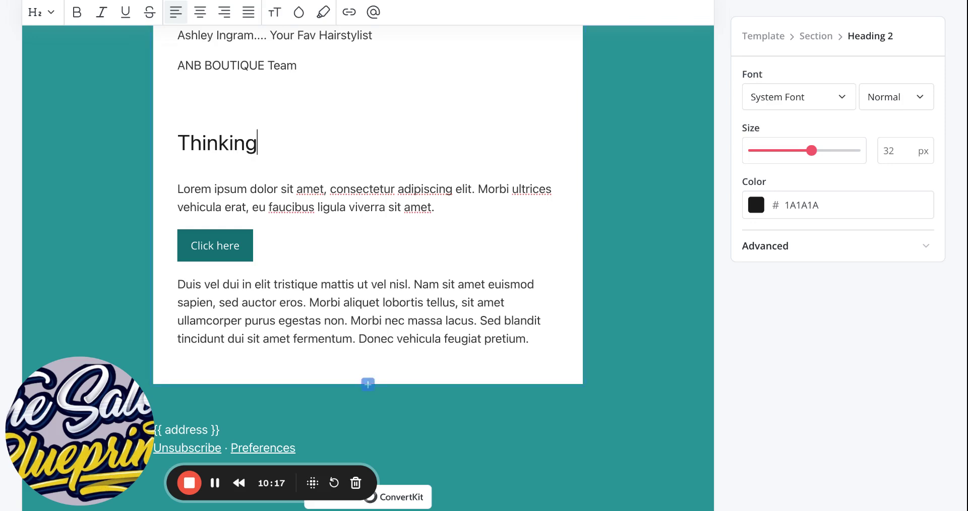
pyautogui.write(' About')
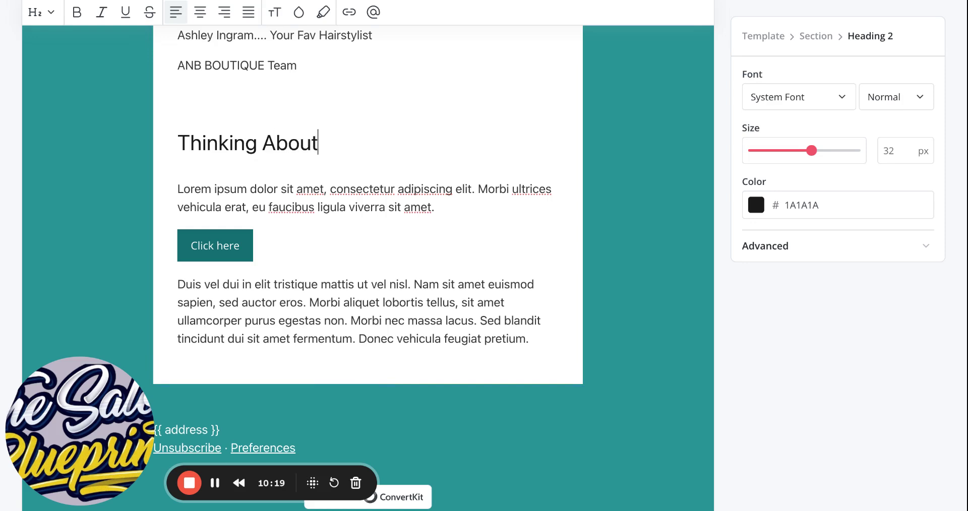
pyautogui.write(' Your ')
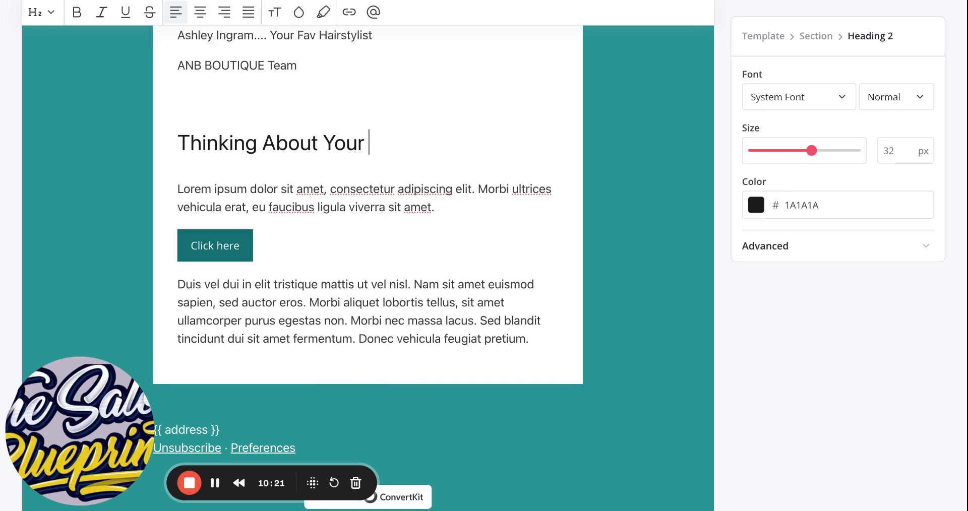
pyautogui.write('Next App')
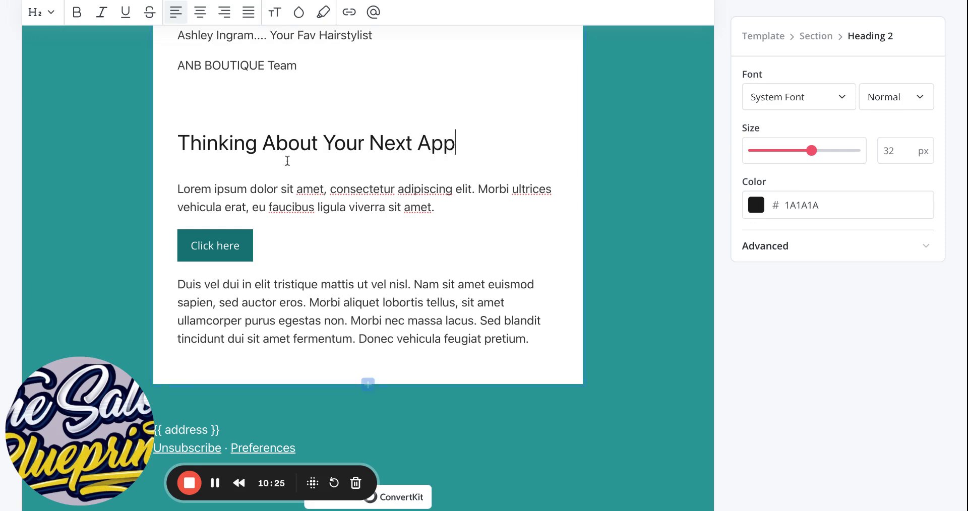
pyautogui.write('iontment')
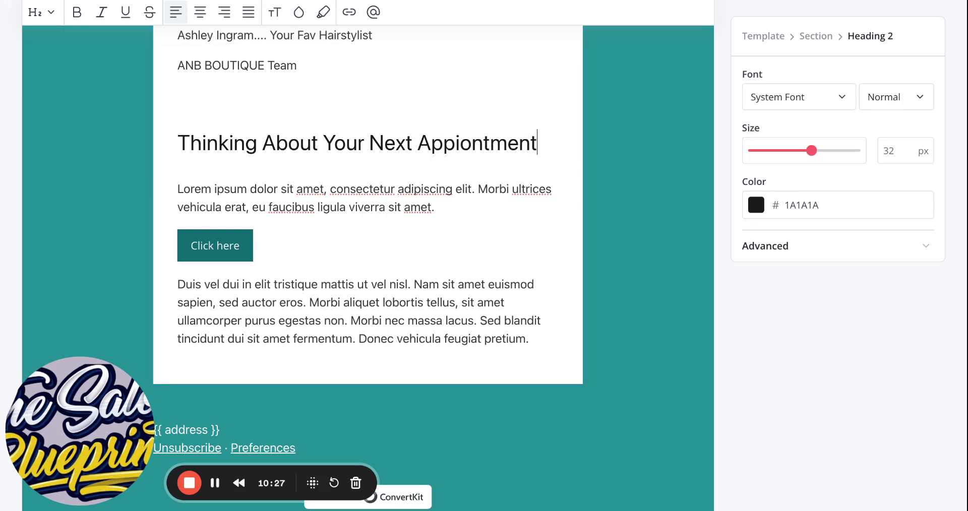
# - Add a question mark to the appointment heading and replace the paragraph below with "Book your next visit today before the books close for the month!!!"
pyautogui.write('?')
pyautogui.doubleClick(235, 192)
pyautogui.tripleClick(235, 192)
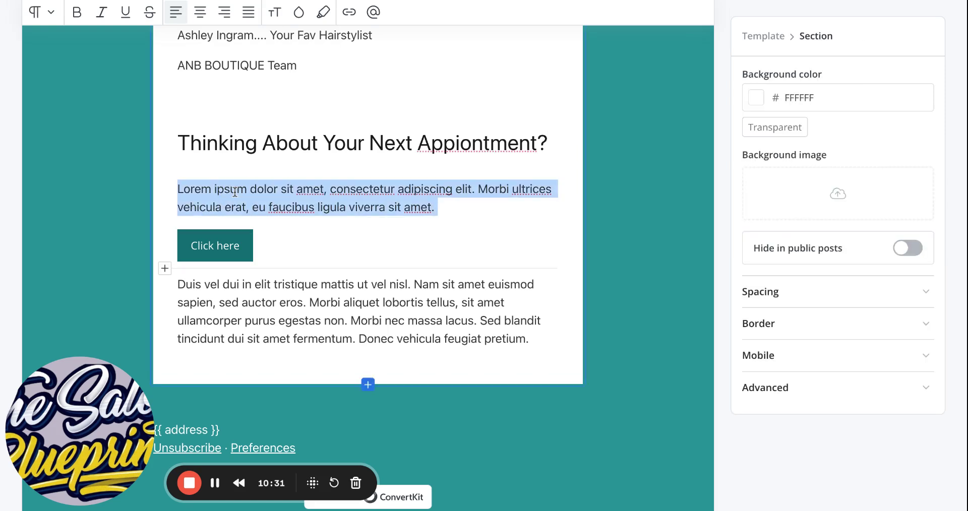
pyautogui.write('Boo')
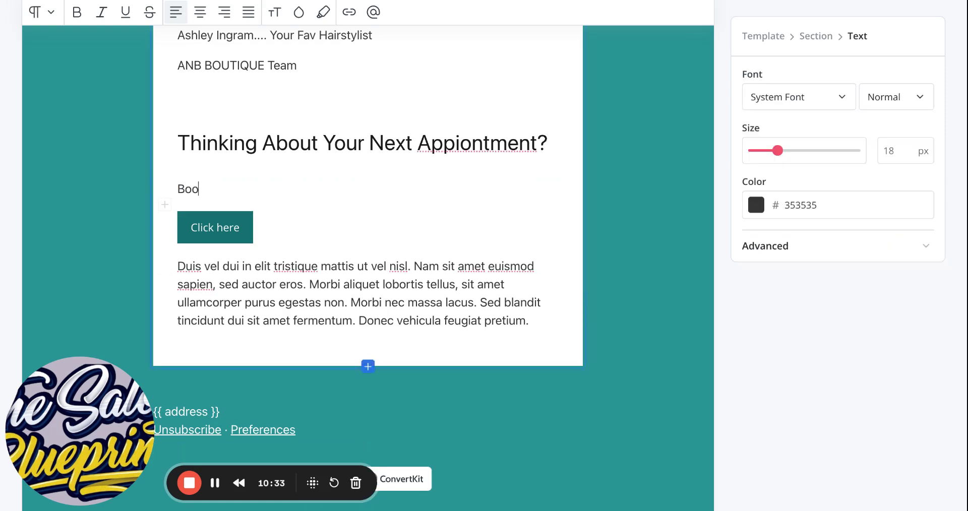
pyautogui.write('k your next visit today before the')
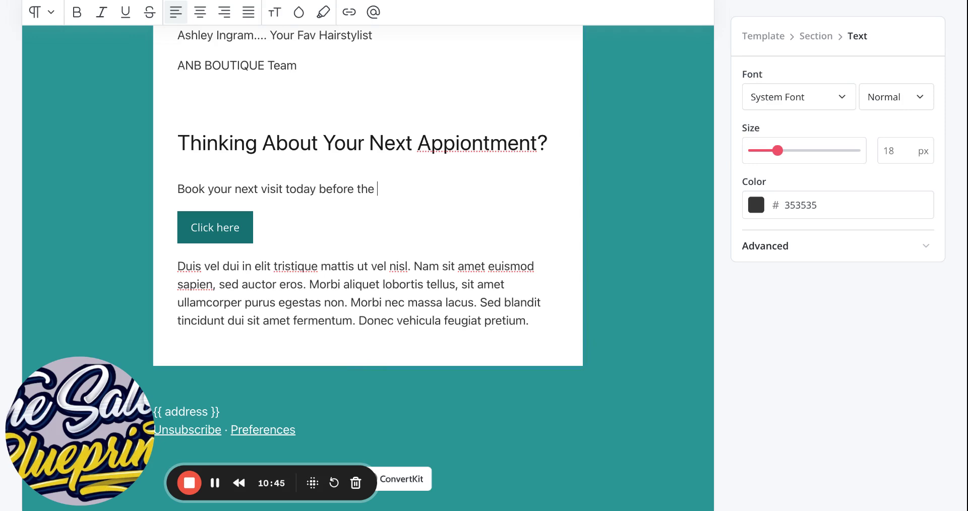
pyautogui.write(' books close for the ')
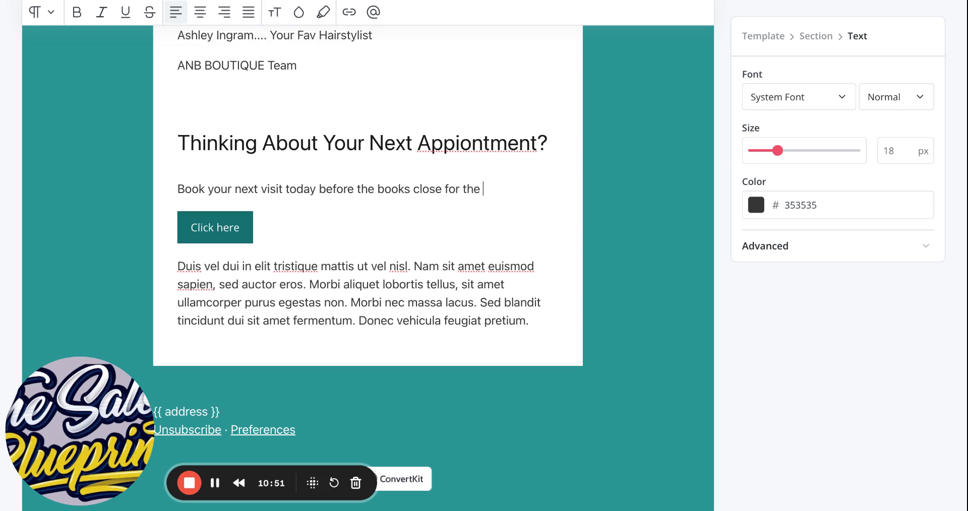
pyautogui.write('month!!!')
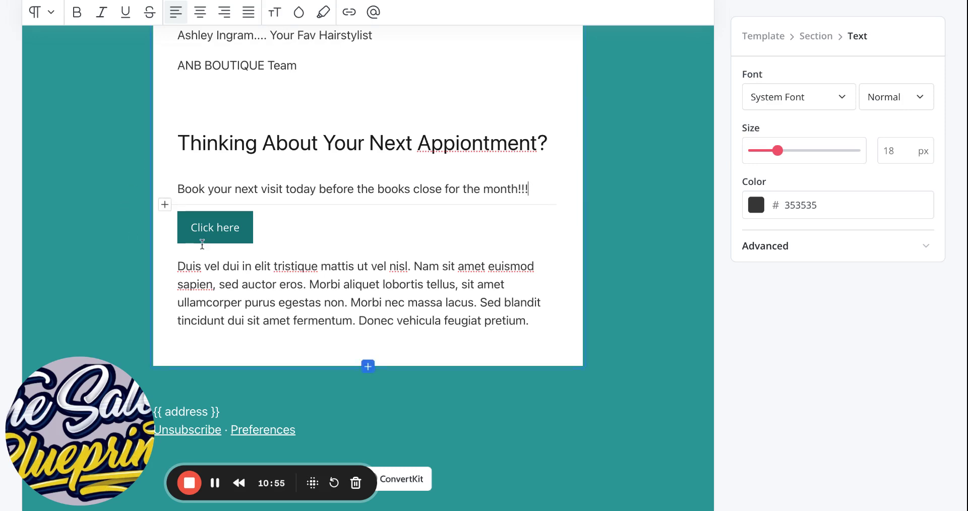
pyautogui.click(211, 231)
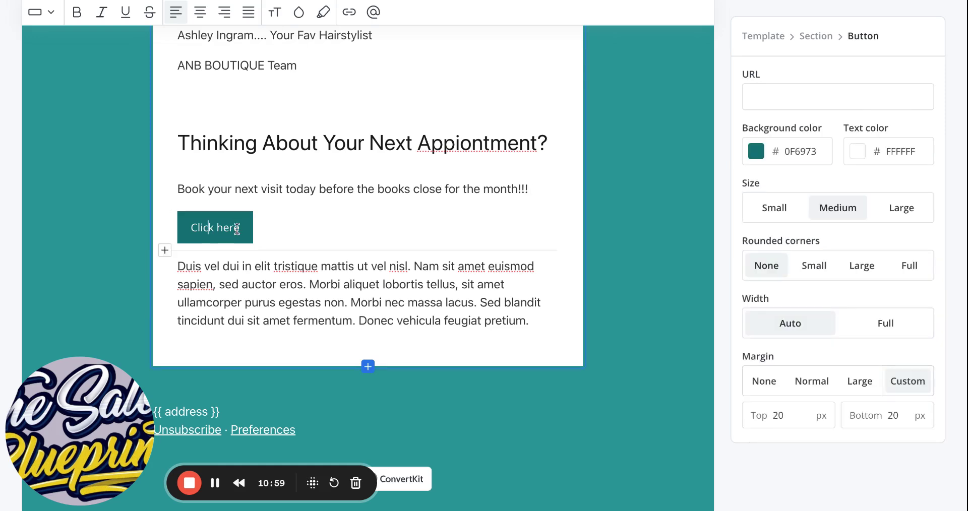
pyautogui.moveTo(239, 230); pyautogui.dragTo(193, 227)
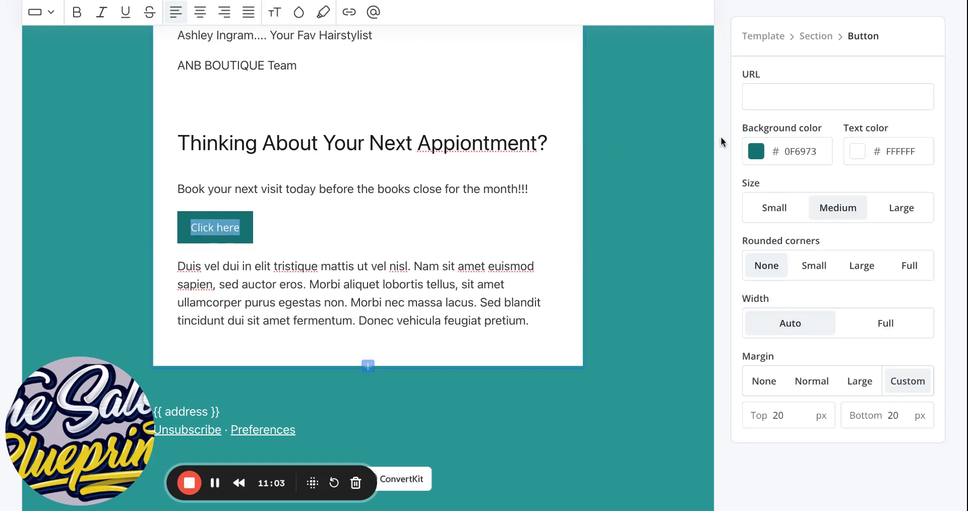
pyautogui.write('Book Now')
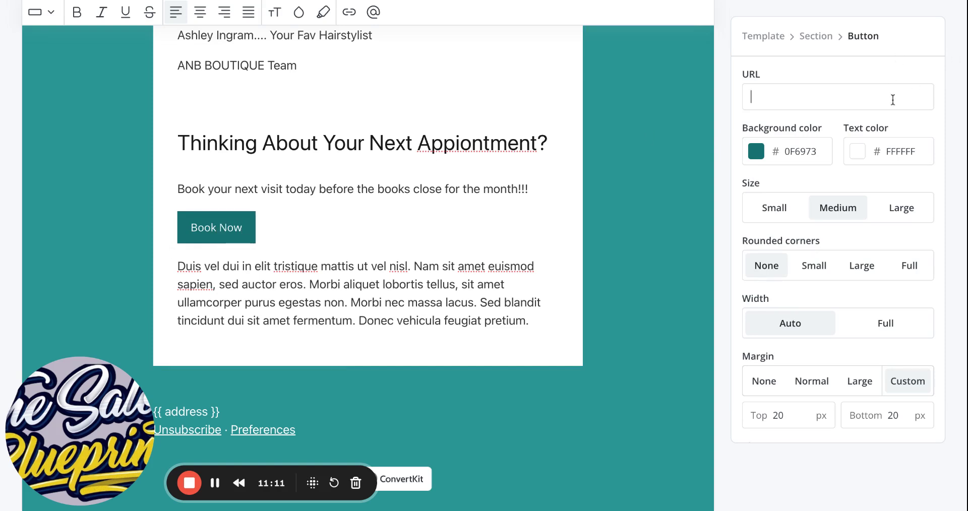
pyautogui.write('www.ashleysempire.com')
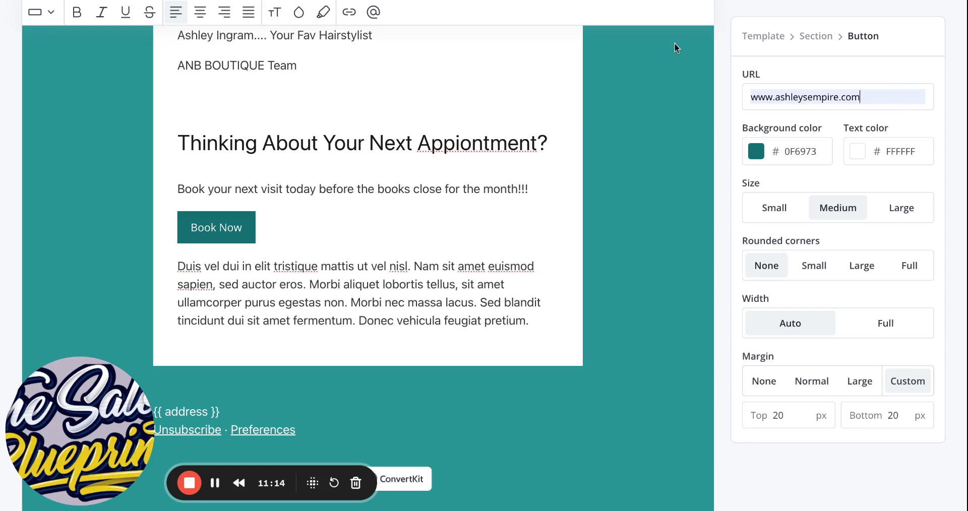
# - Set the email section's background to light grey F5F4F4 after trying near-black 100F0F
pyautogui.tripleClick(227, 223)
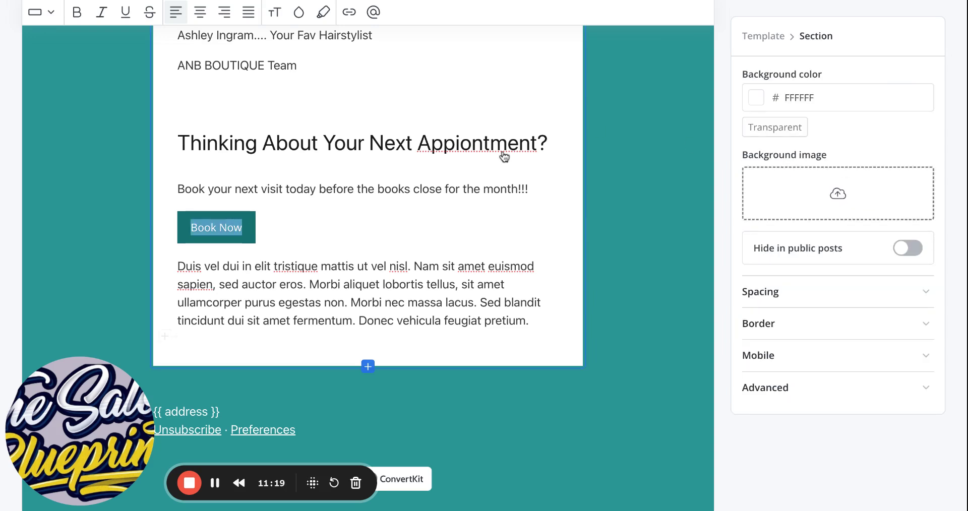
pyautogui.click(756, 97)
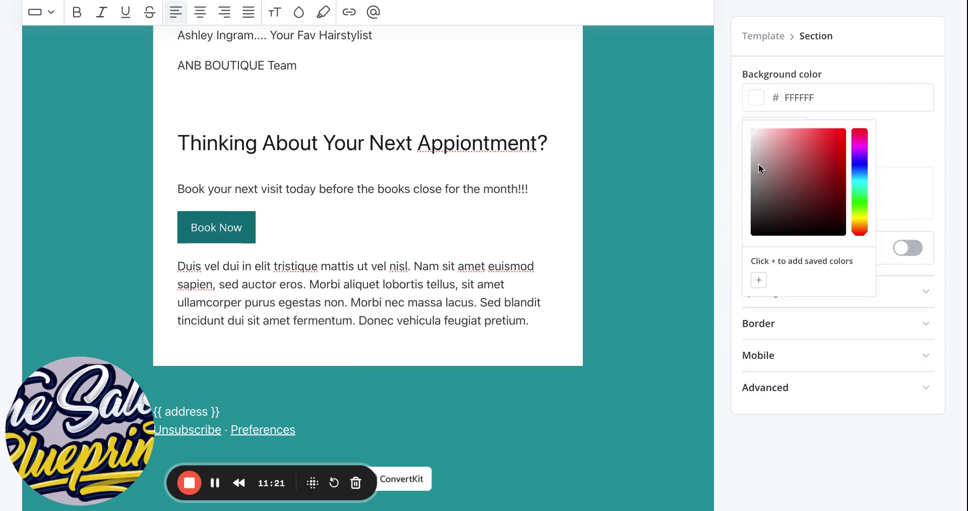
pyautogui.click(757, 230)
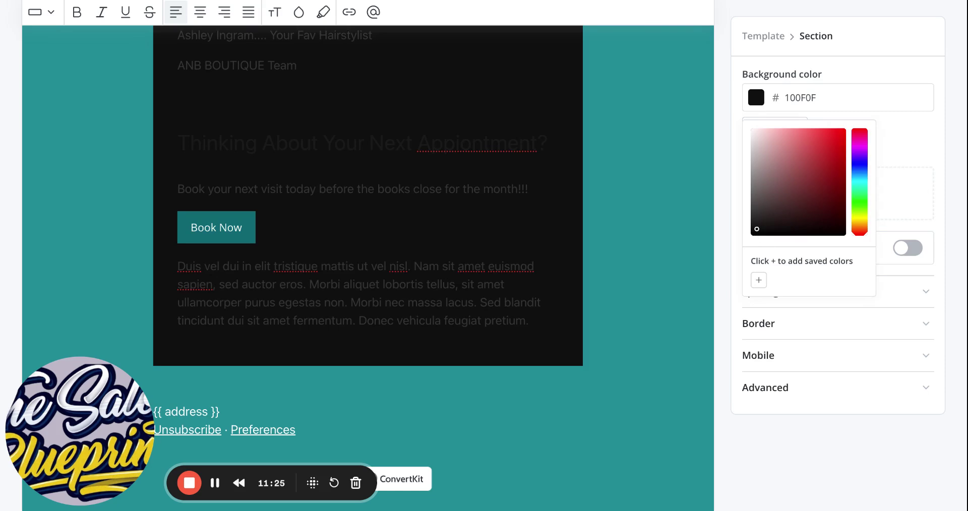
pyautogui.click(752, 132)
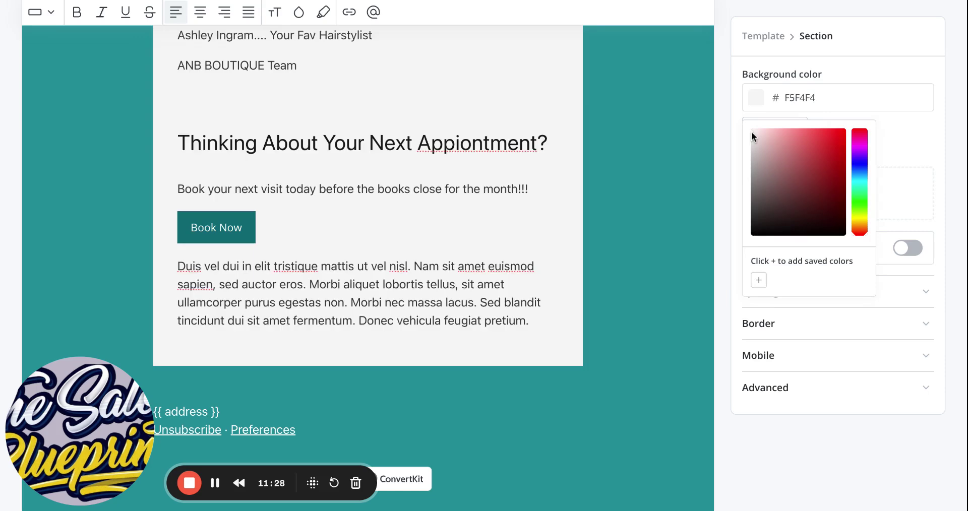
pyautogui.click(715, 121)
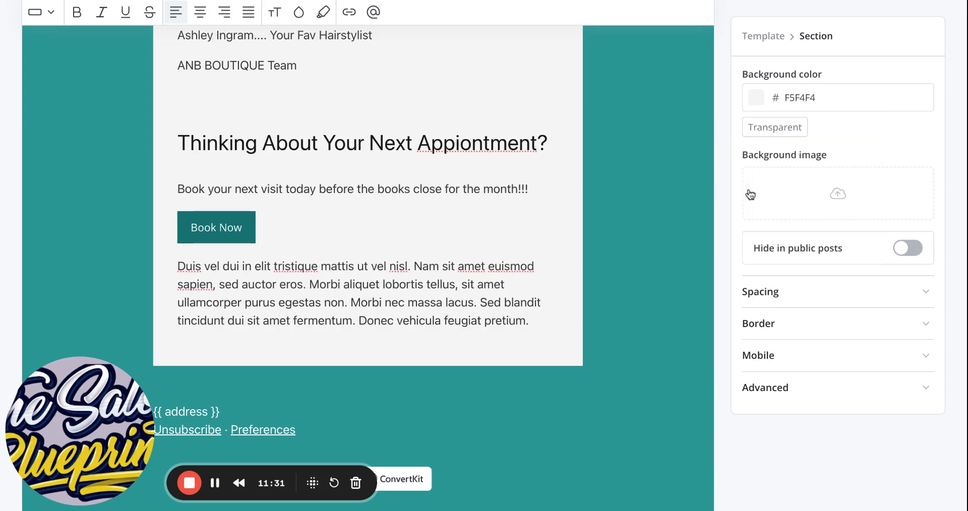
# - Set the Book Now button's text color to near-black 0B0A0A
pyautogui.scroll(4, 746, 195)
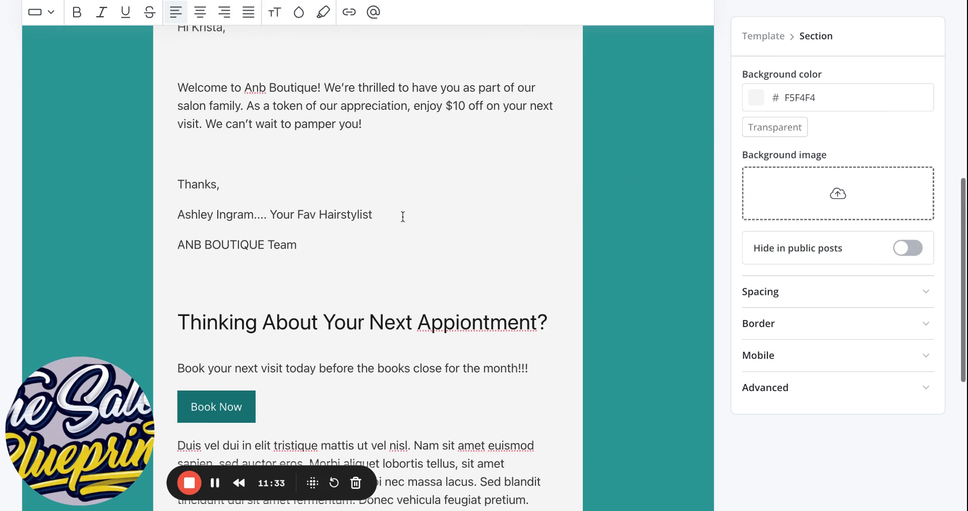
pyautogui.tripleClick(243, 402)
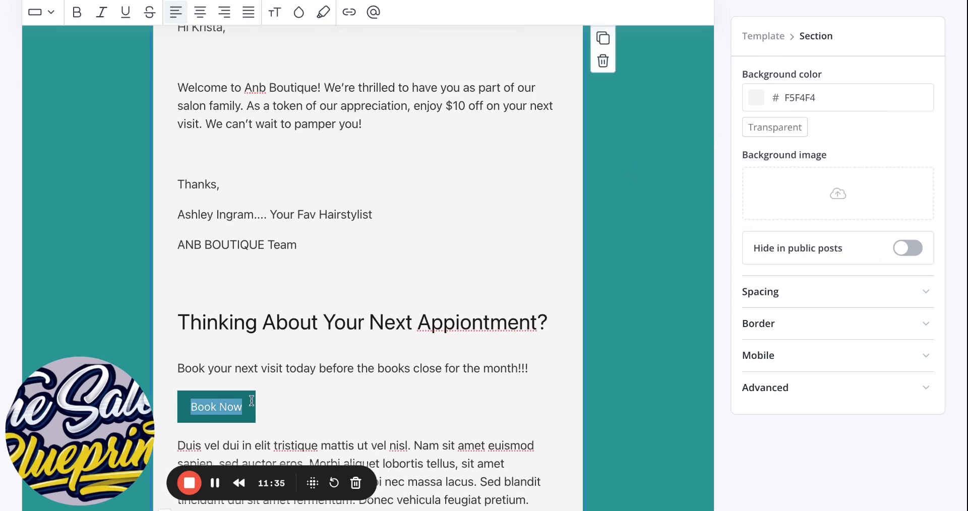
pyautogui.click(243, 403)
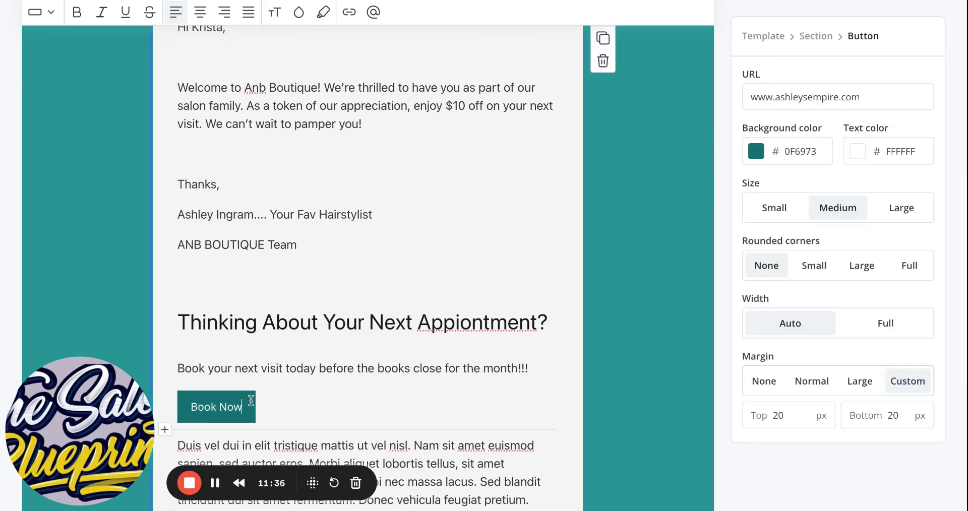
pyautogui.click(858, 157)
pyautogui.click(817, 285)
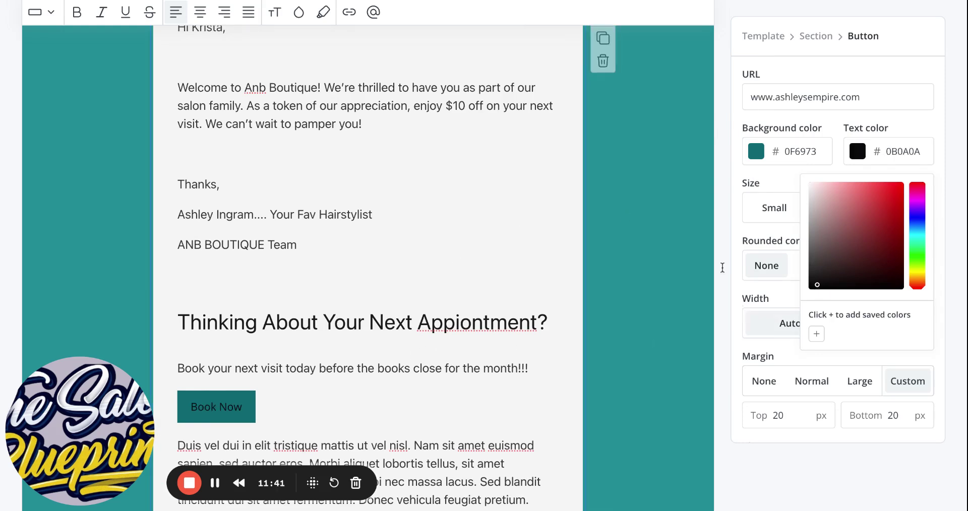
pyautogui.click(717, 330)
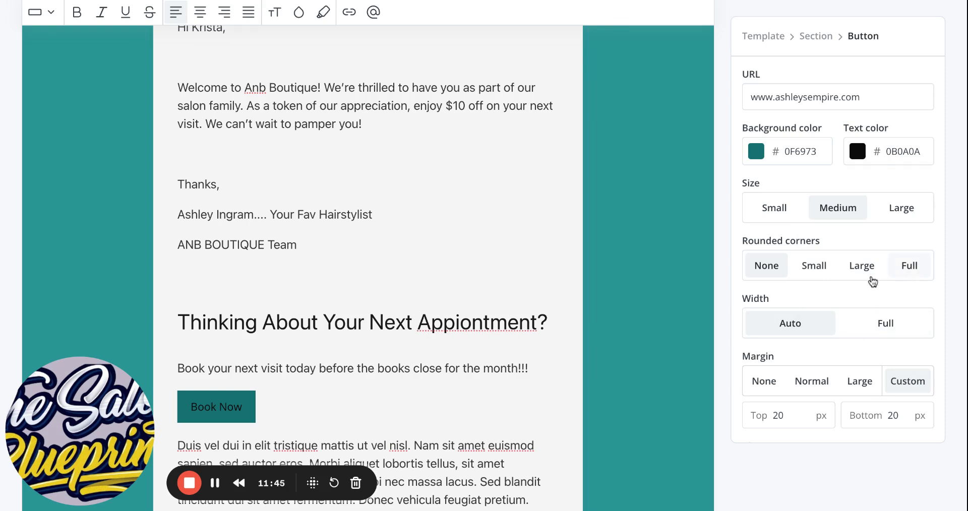
# - Try the Large button size, return it to Medium, and give the Book Now button Large rounded corners
pyautogui.click(907, 209)
pyautogui.click(841, 209)
pyautogui.click(825, 273)
pyautogui.click(861, 272)
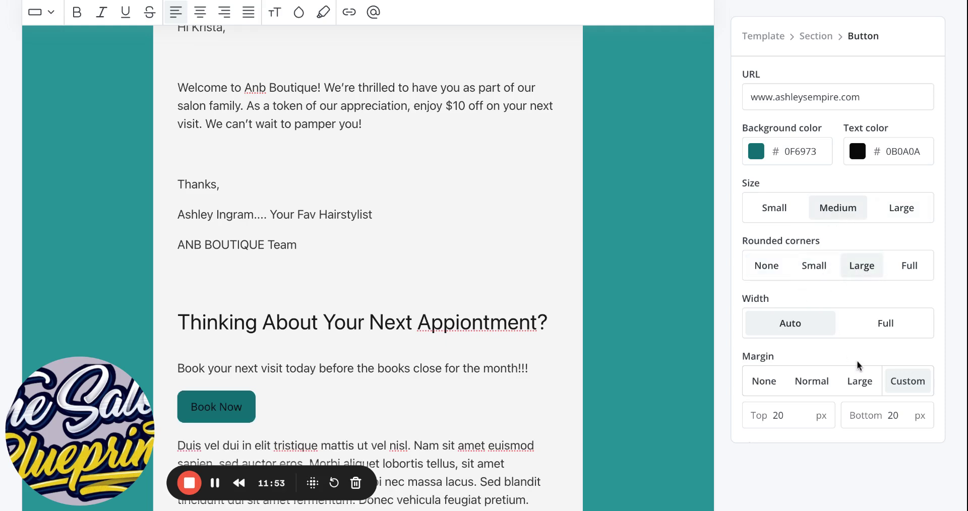
# - Correct the misspelled word in the "Thinking About Your Next" heading to "Appointment"
pyautogui.scroll(-2, 834, 375)
pyautogui.scroll(2, 832, 376)
pyautogui.scroll(-2, 832, 374)
pyautogui.scroll(-3, 425, 356)
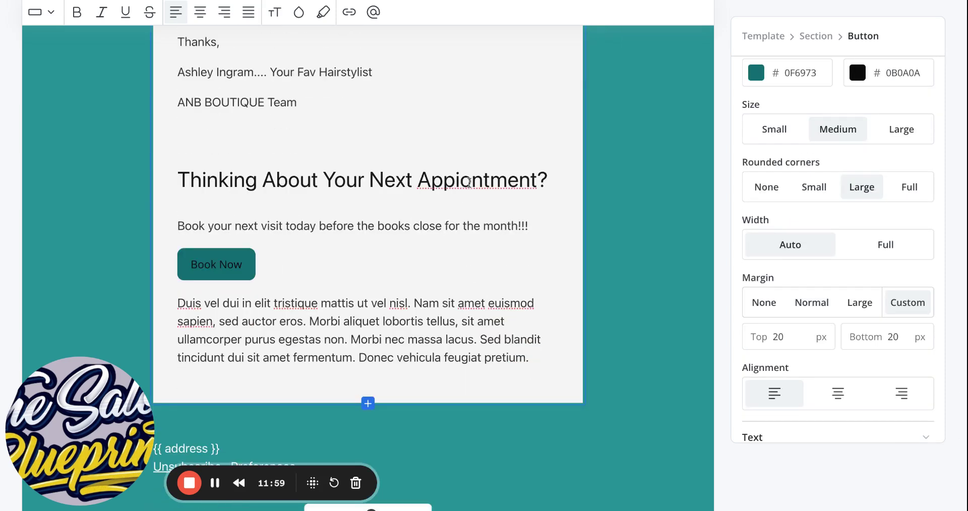
pyautogui.press('BackSpace')
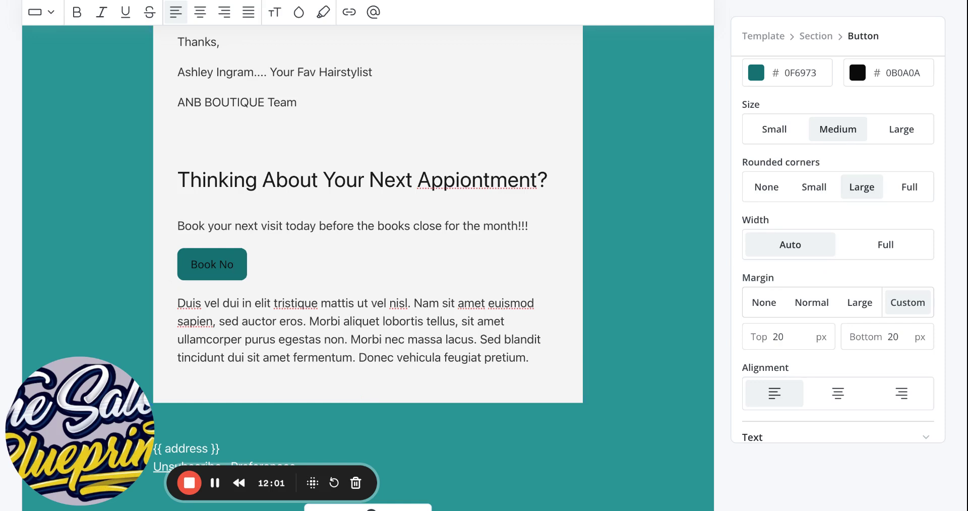
pyautogui.click(474, 182)
pyautogui.press('BackSpace')
pyautogui.press('BackSpace')
pyautogui.press('BackSpace')
pyautogui.write('poi')
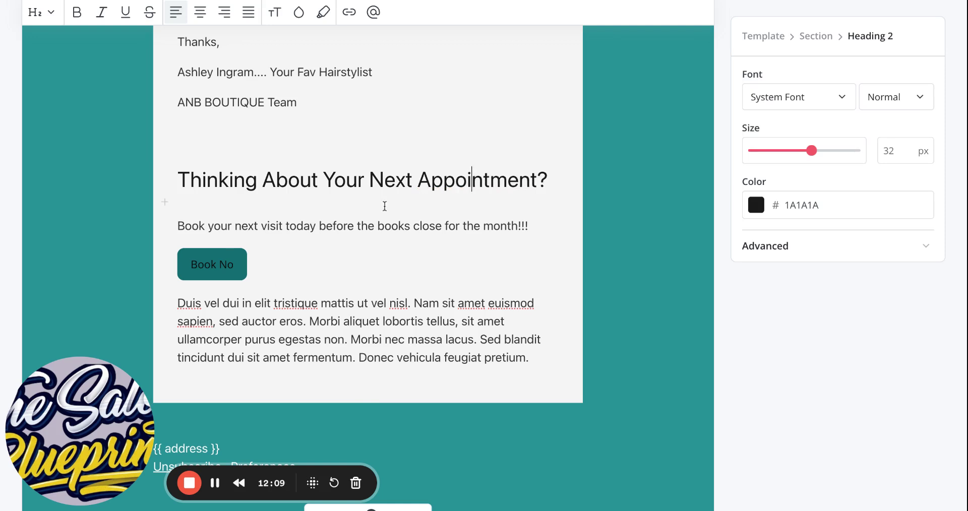
# - Restore the button's label to "Book Now" and center the button by switching its width to Full and back to Auto
pyautogui.click(379, 245)
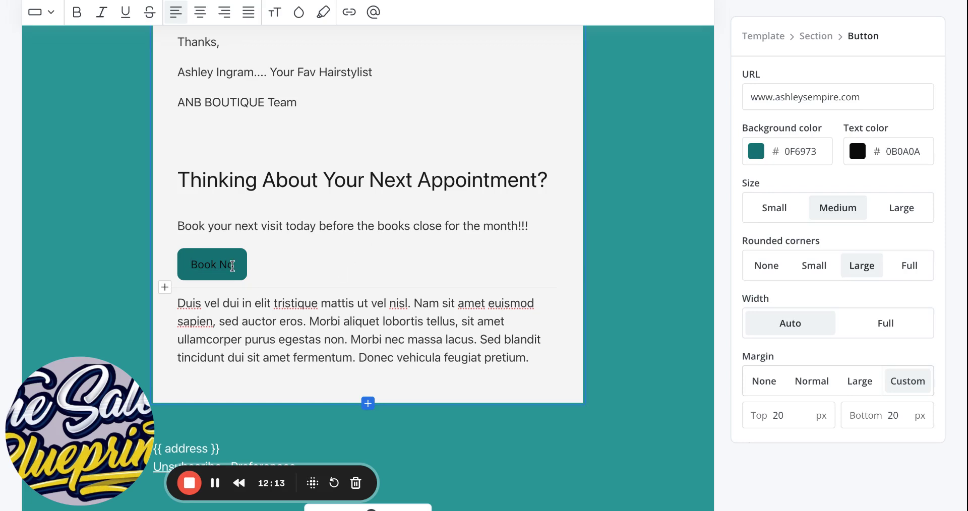
pyautogui.write('w')
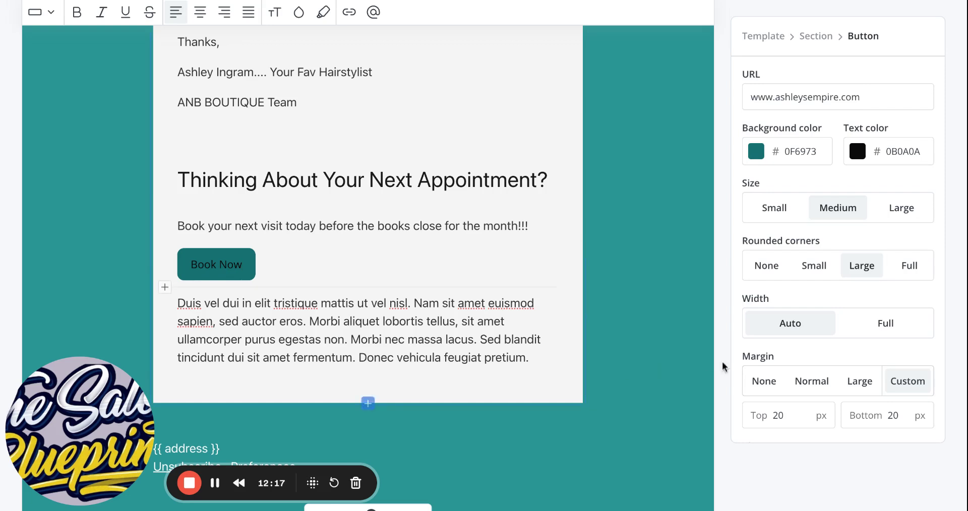
pyautogui.click(861, 335)
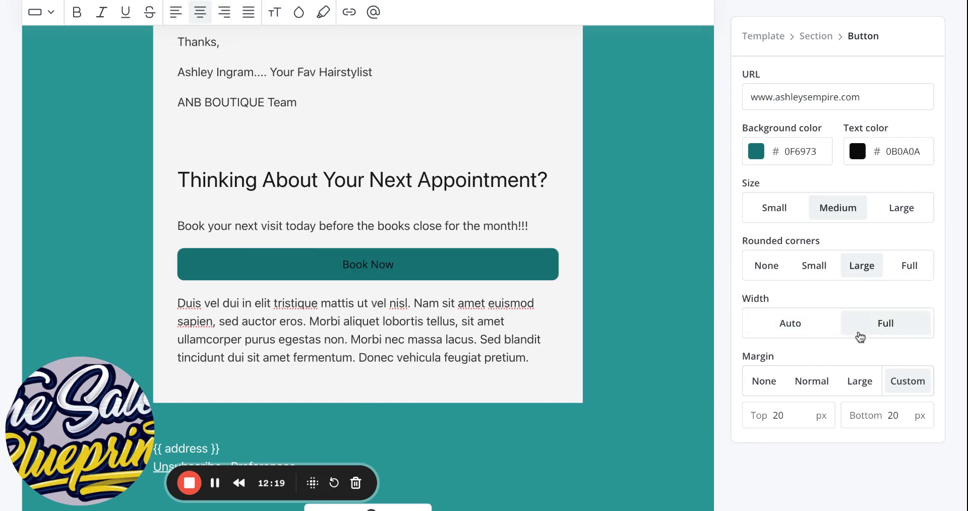
pyautogui.click(753, 314)
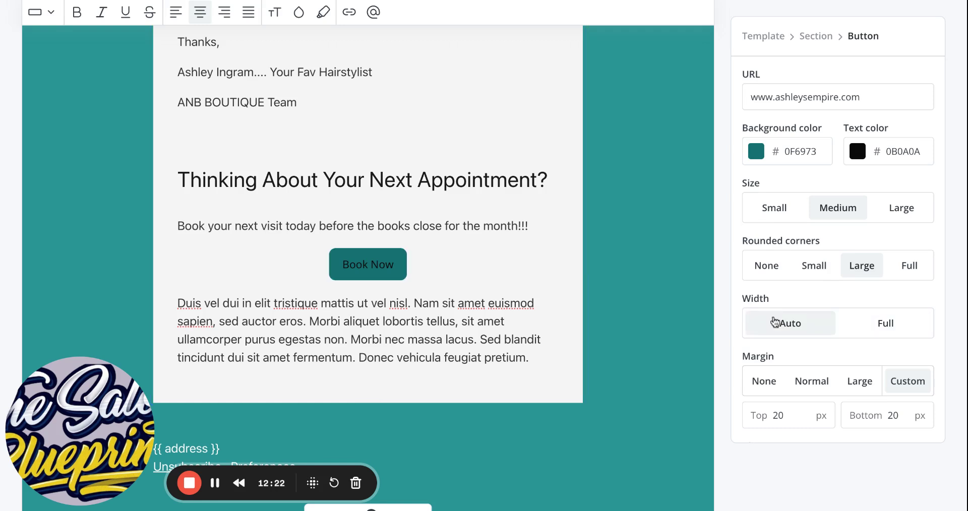
# - Delete the remaining placeholder paragraph below the Book Now button
pyautogui.tripleClick(254, 341)
pyautogui.press('BackSpace')
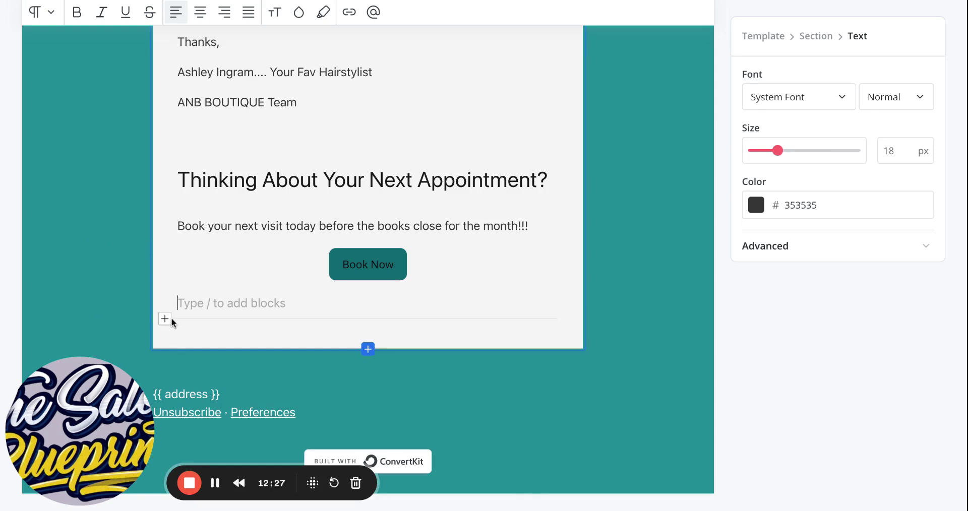
# - Browse the available block types and insert an Icons block below the Book Now button
pyautogui.click(165, 318)
pyautogui.scroll(-5, 212, 400)
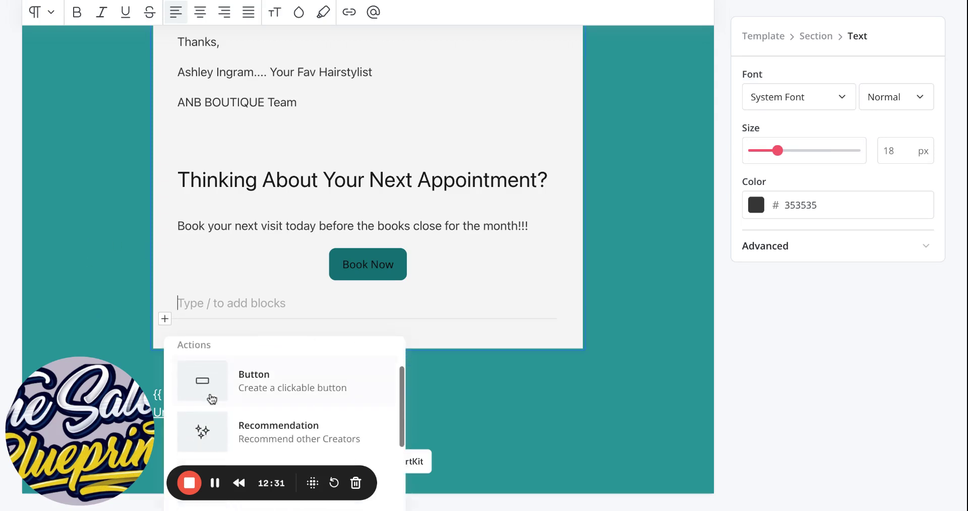
pyautogui.scroll(-2, 212, 399)
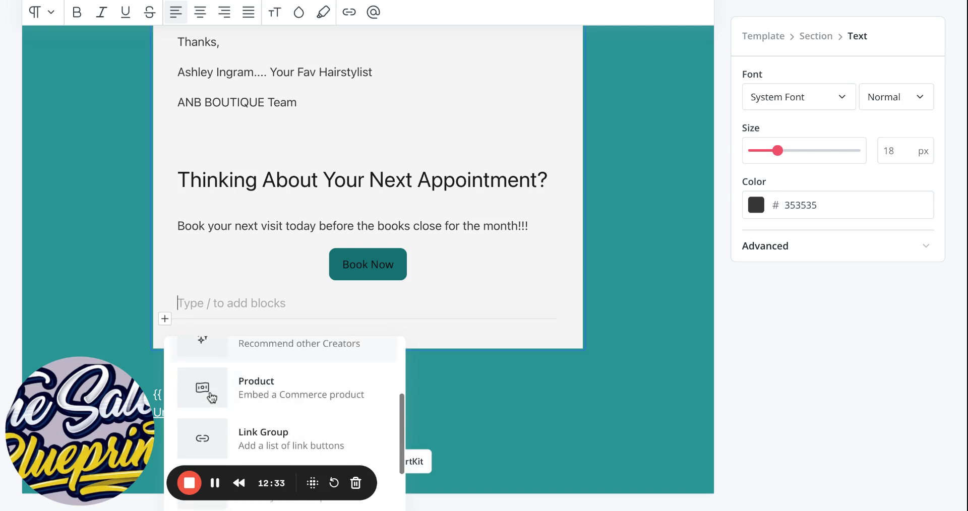
pyautogui.scroll(-2, 285, 401)
pyautogui.scroll(-1, 285, 401)
pyautogui.scroll(10, 284, 424)
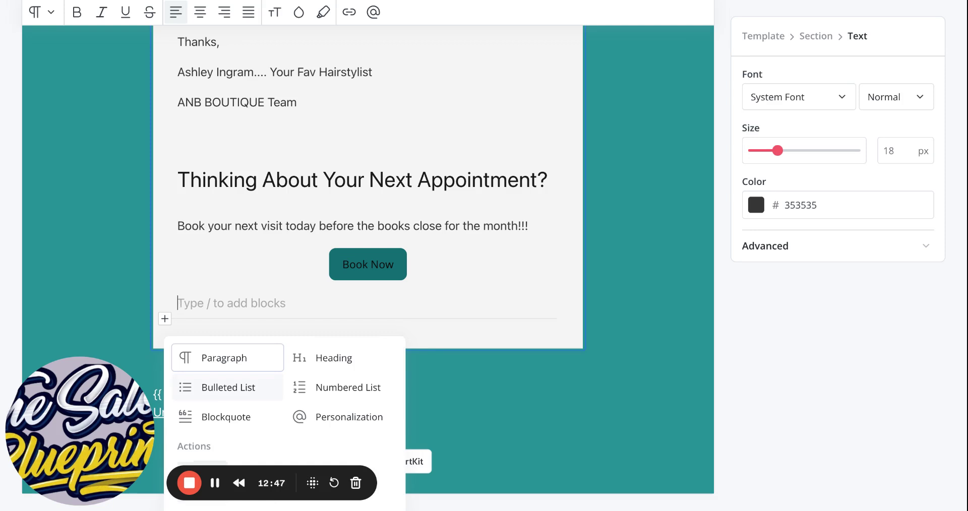
pyautogui.scroll(-3, 227, 385)
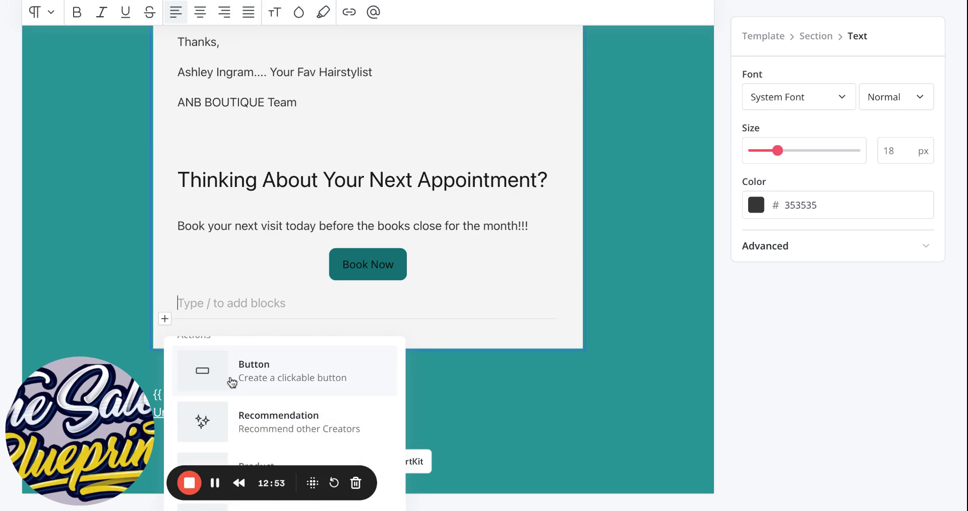
pyautogui.scroll(-2, 232, 383)
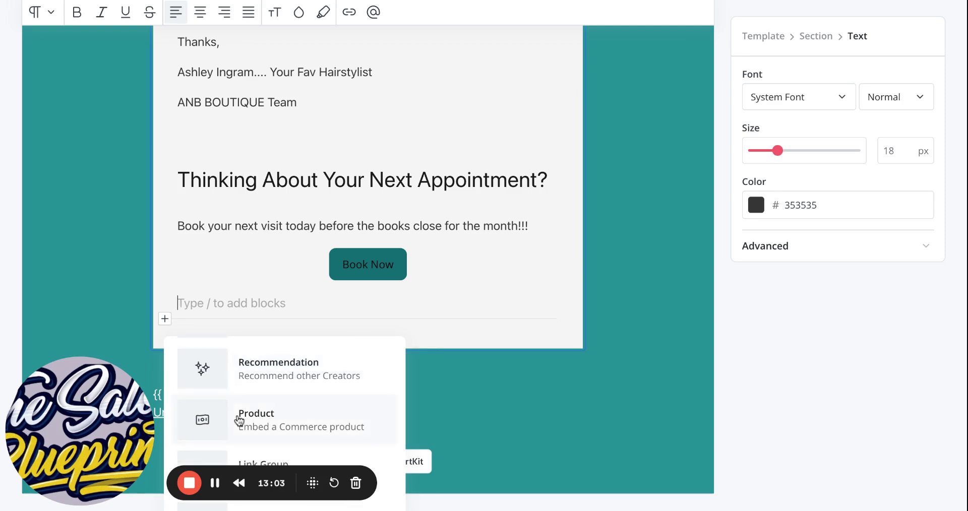
pyautogui.scroll(-1, 239, 419)
pyautogui.scroll(-2, 239, 421)
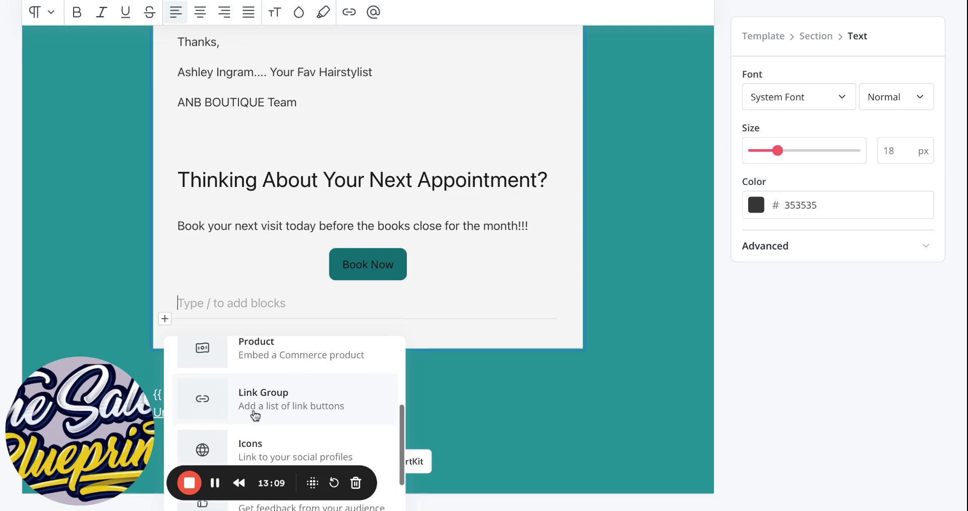
pyautogui.scroll(-2, 255, 415)
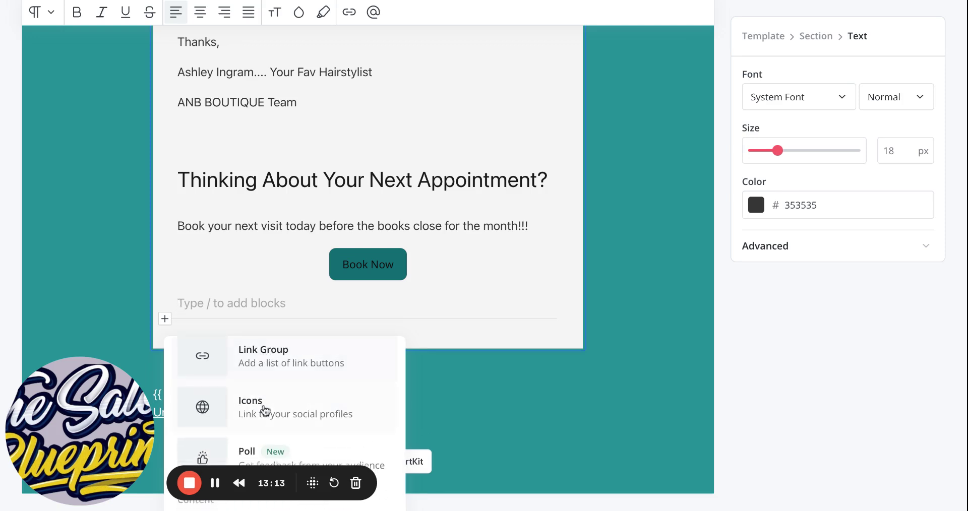
pyautogui.scroll(-2, 268, 412)
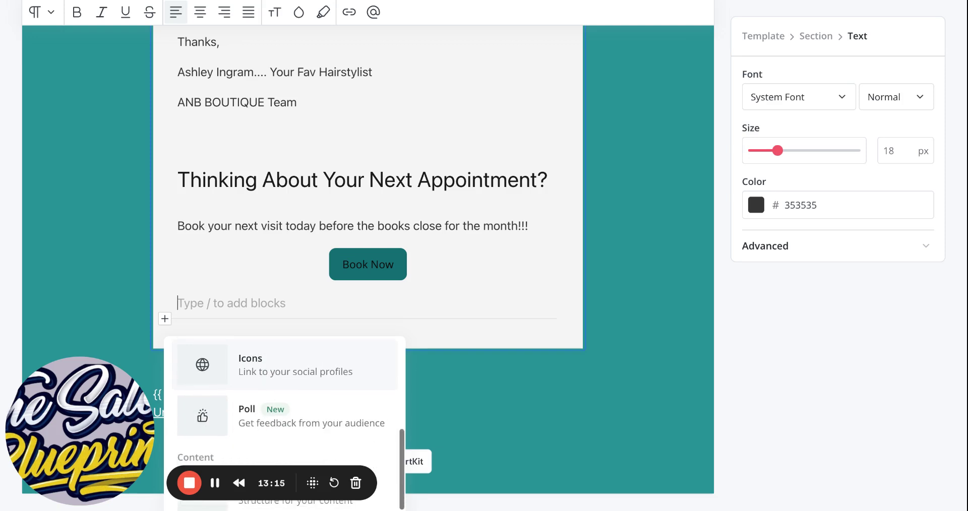
pyautogui.click(270, 371)
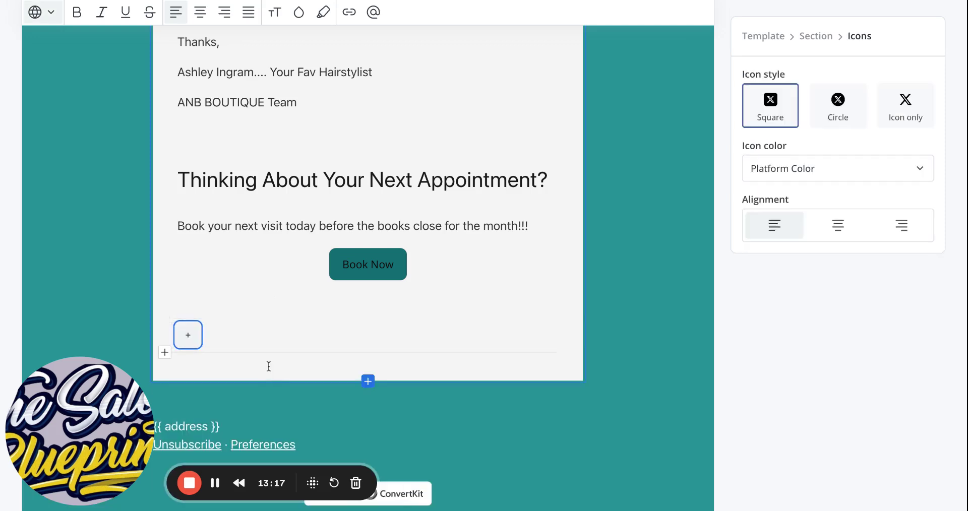
# - Add three icons to the new Icons block
pyautogui.click(188, 335)
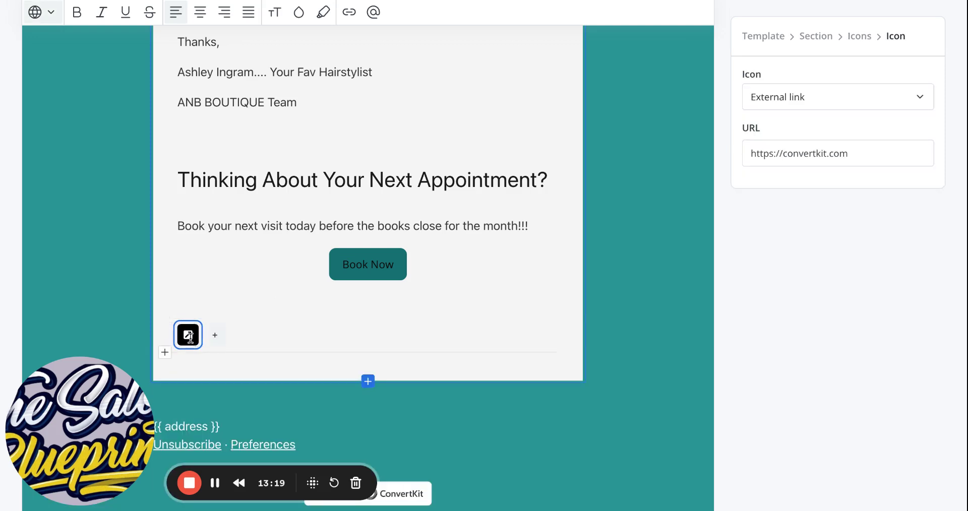
pyautogui.click(215, 335)
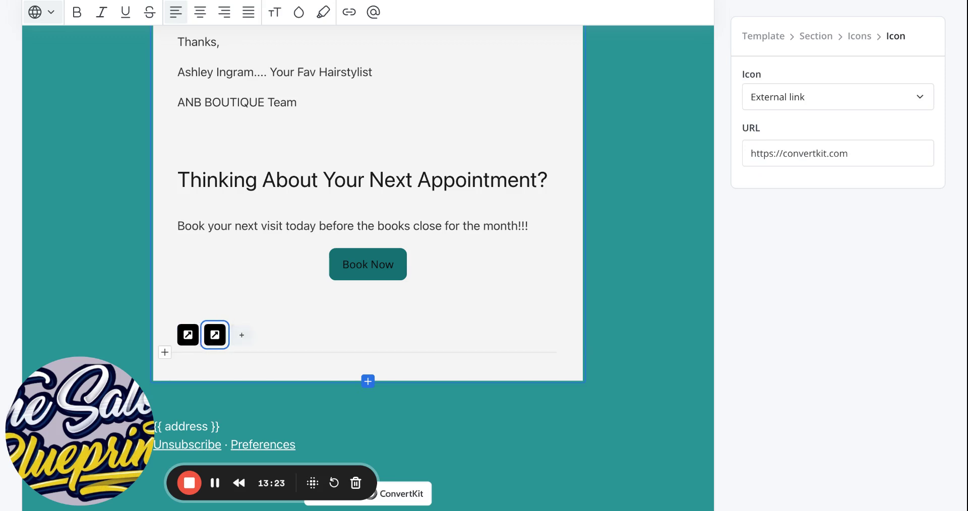
pyautogui.click(246, 335)
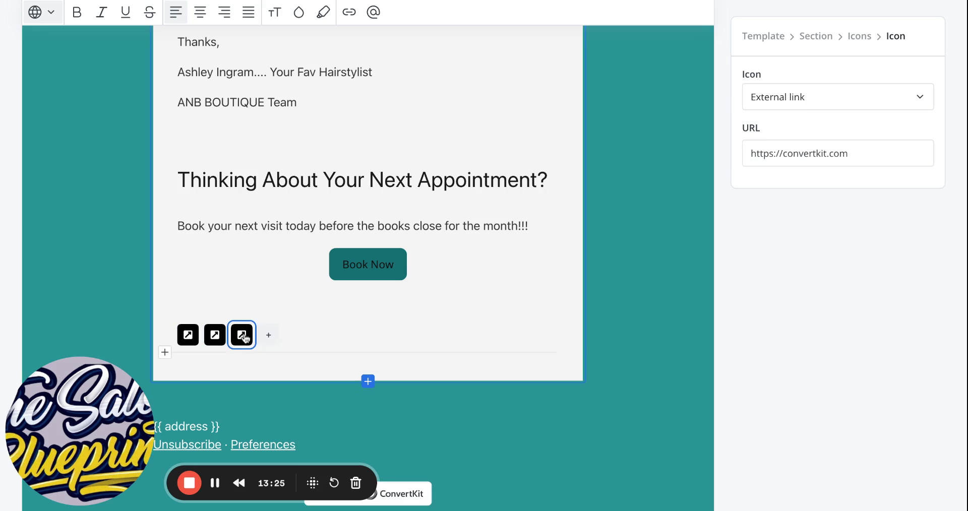
pyautogui.click(191, 334)
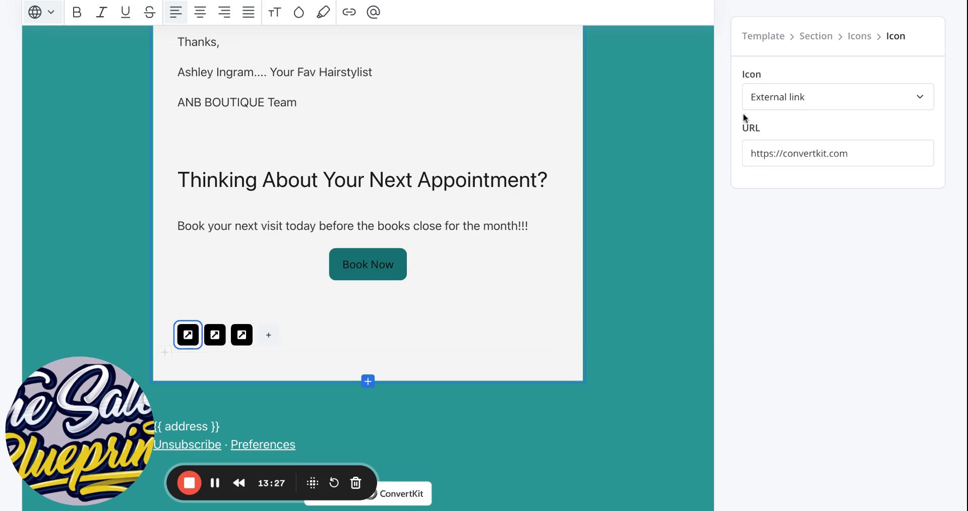
pyautogui.click(772, 102)
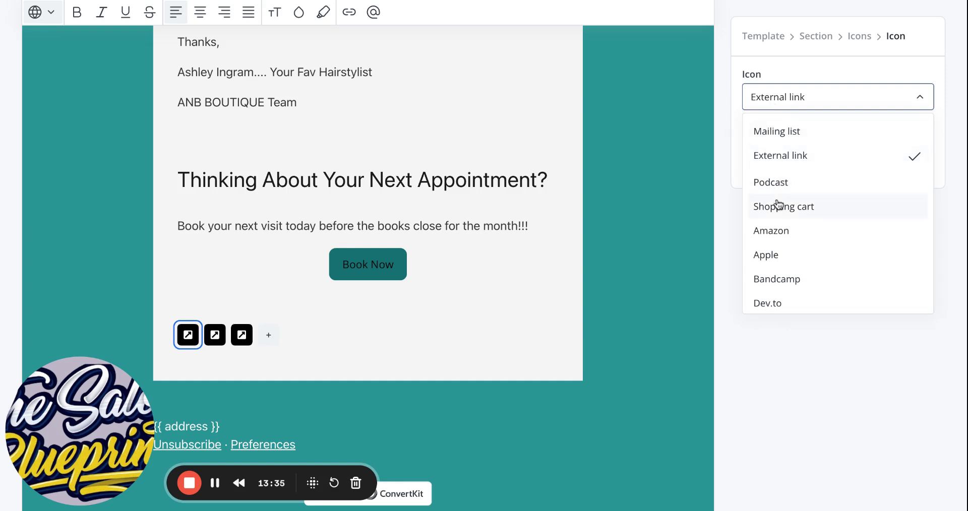
pyautogui.scroll(-2, 779, 202)
pyautogui.scroll(-1, 779, 203)
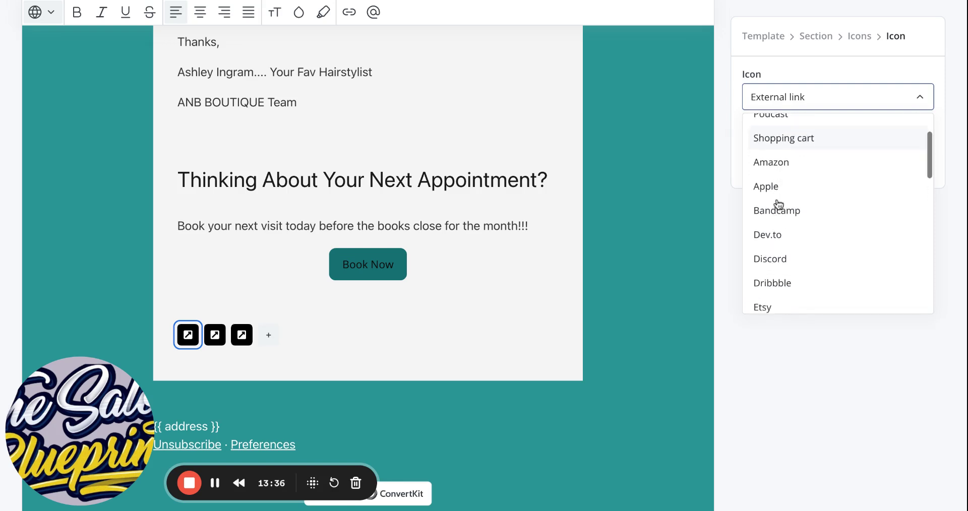
pyautogui.scroll(-4, 780, 202)
pyautogui.click(778, 216)
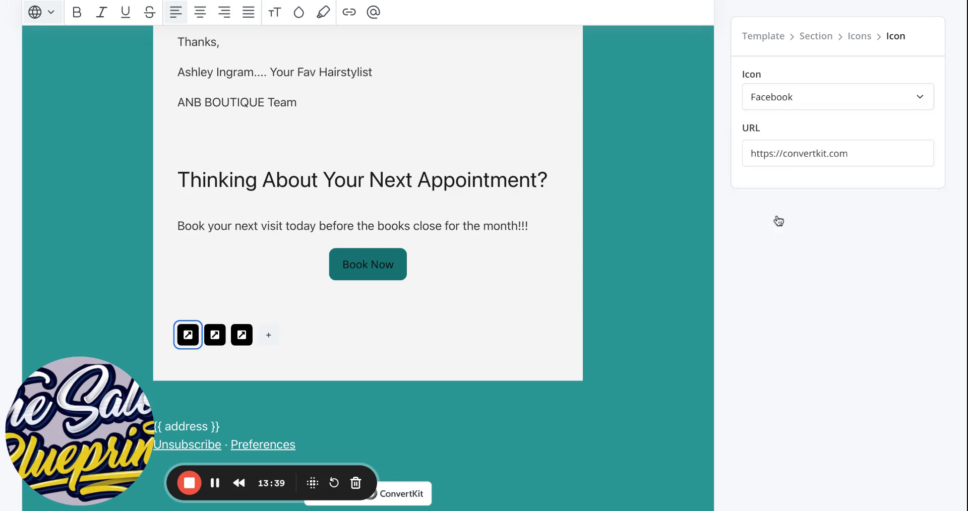
pyautogui.tripleClick(787, 158)
pyautogui.write('www')
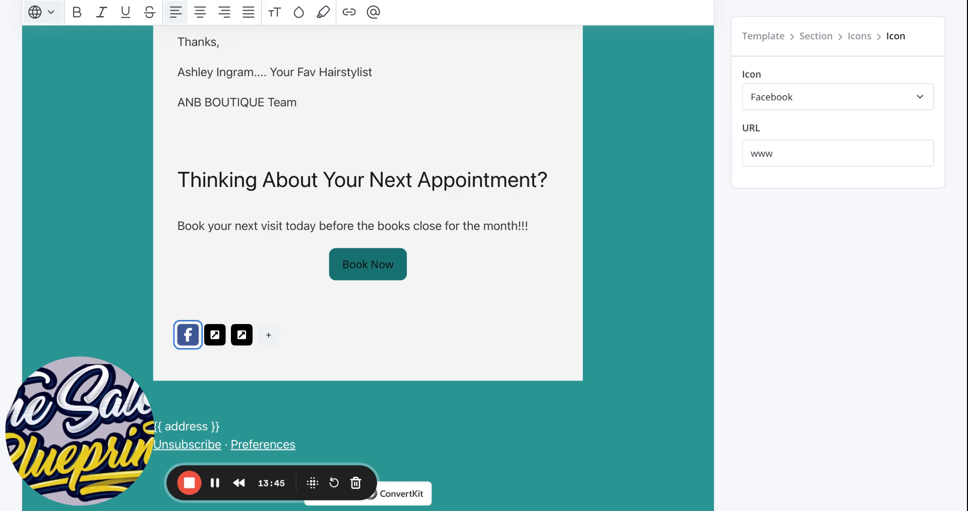
pyautogui.click(856, 236)
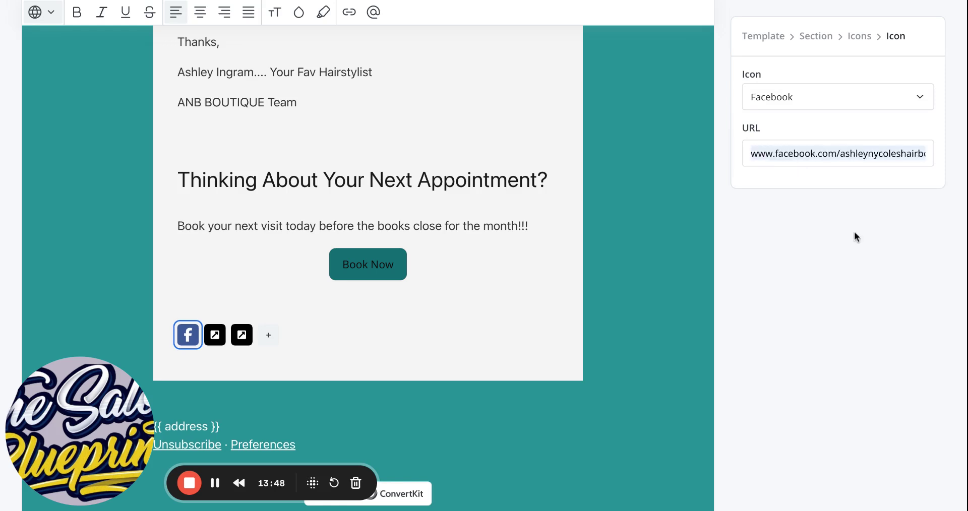
pyautogui.click(215, 334)
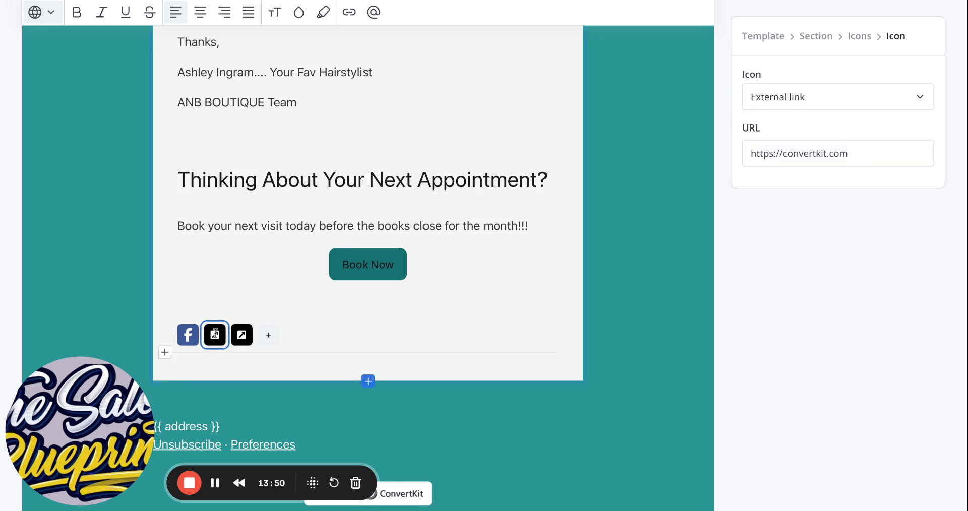
pyautogui.click(799, 97)
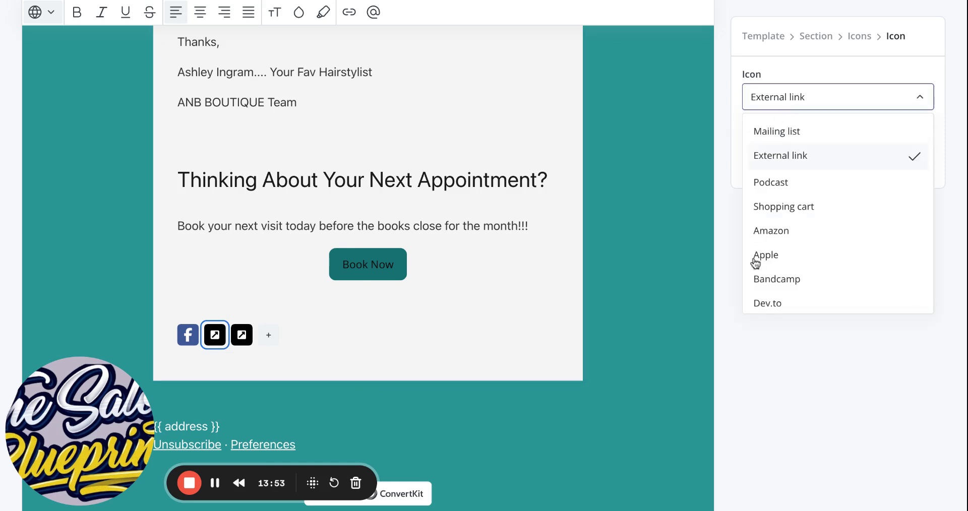
pyautogui.scroll(-1, 756, 268)
pyautogui.scroll(-3, 756, 267)
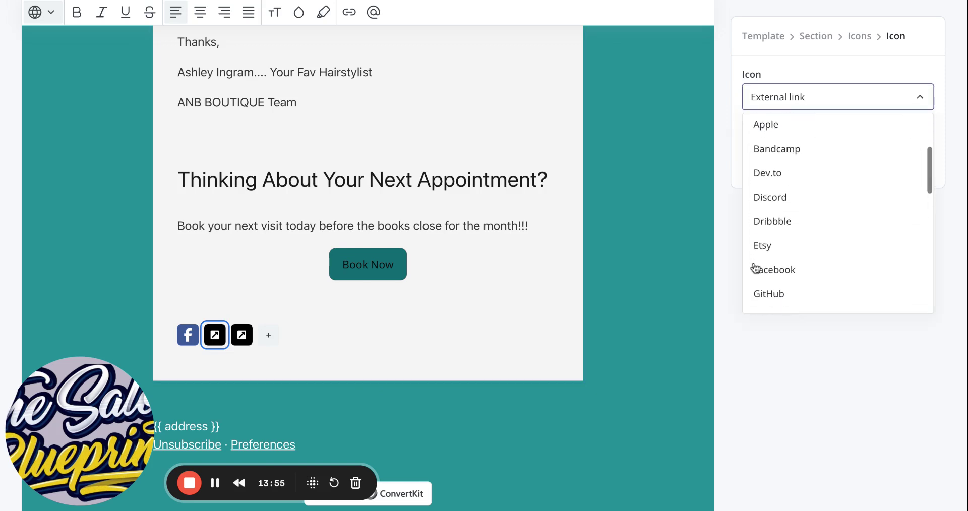
pyautogui.scroll(-1, 759, 252)
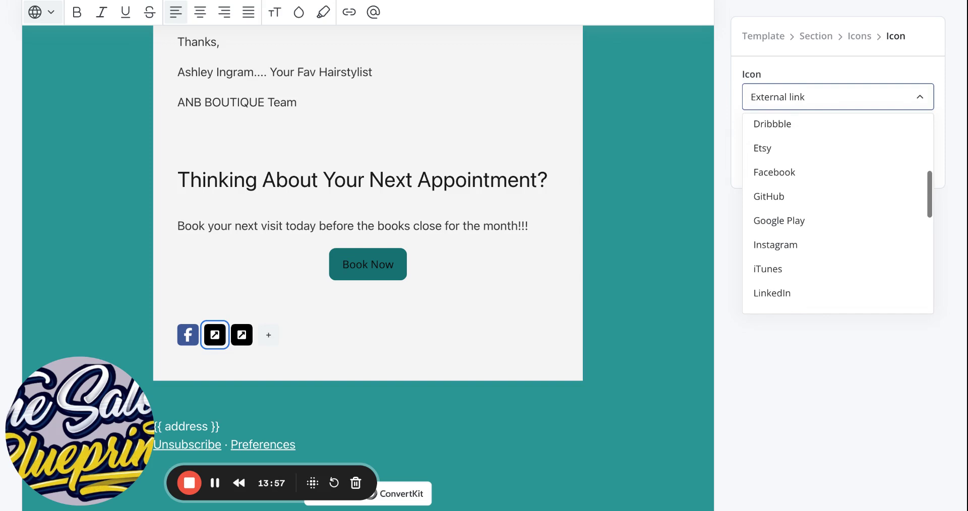
pyautogui.click(762, 250)
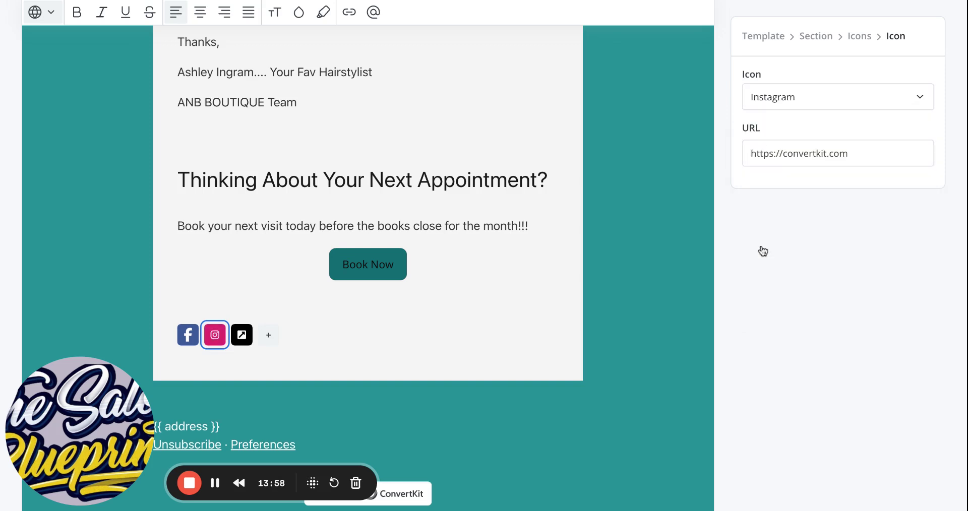
pyautogui.tripleClick(802, 154)
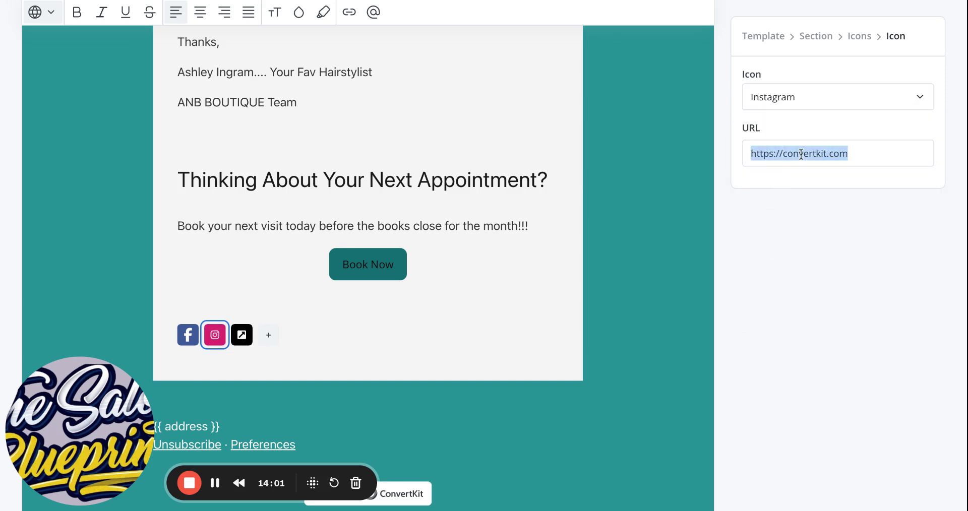
pyautogui.write('www')
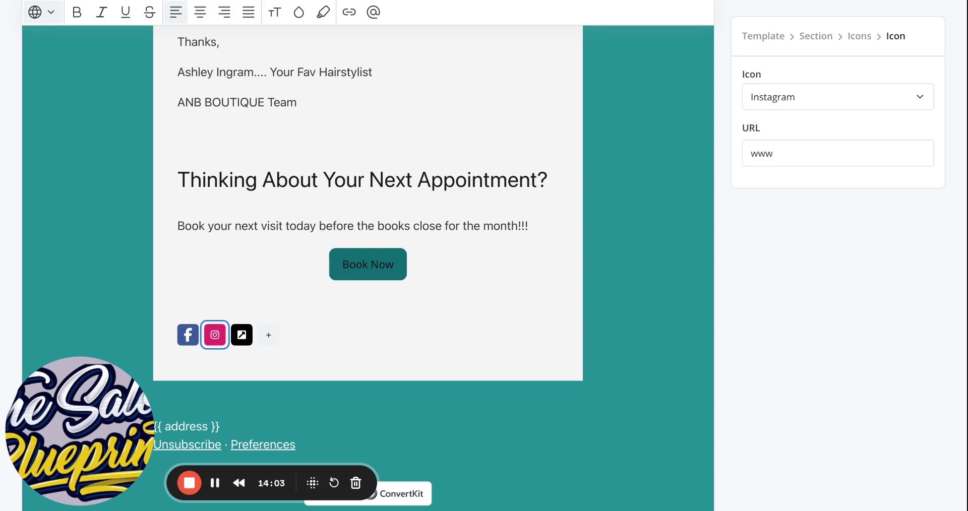
pyautogui.write('.instagram.com/ashle')
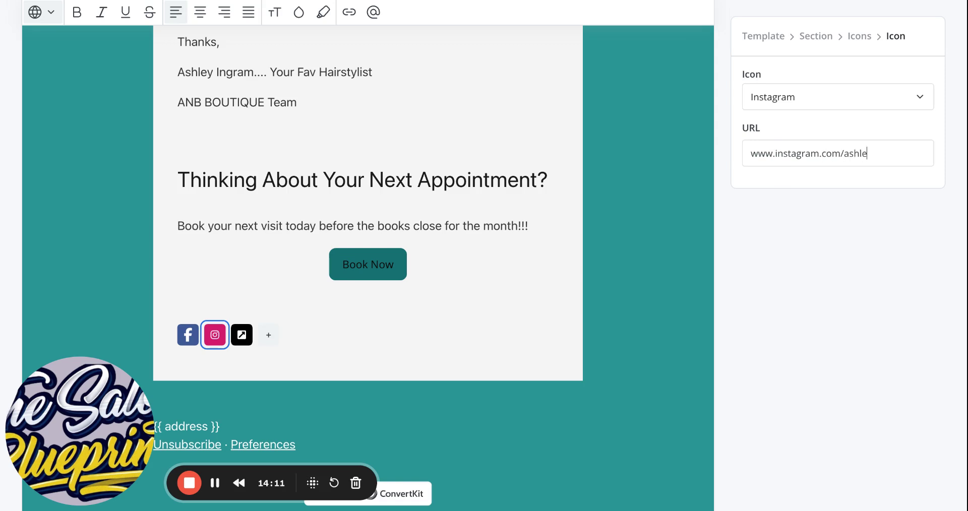
pyautogui.write('y_nycolesboutiqu')
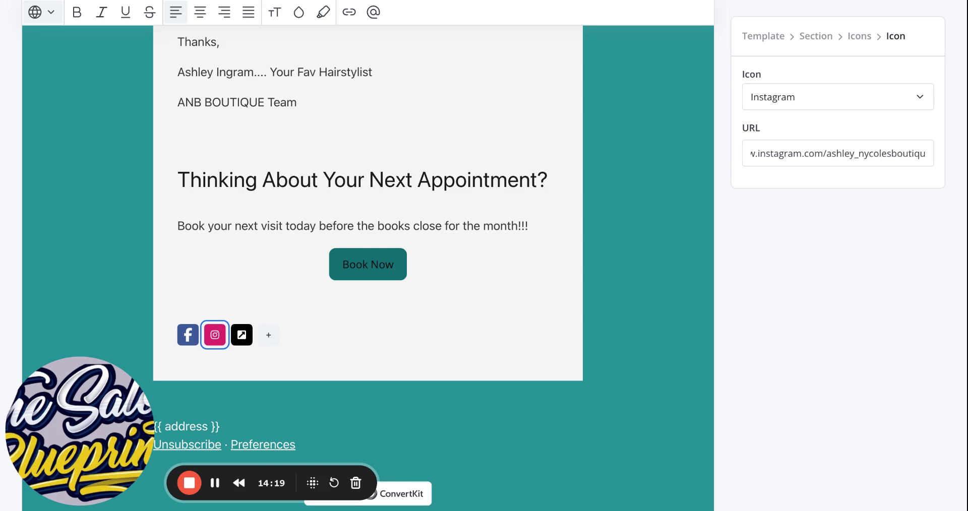
pyautogui.click(241, 336)
pyautogui.click(241, 335)
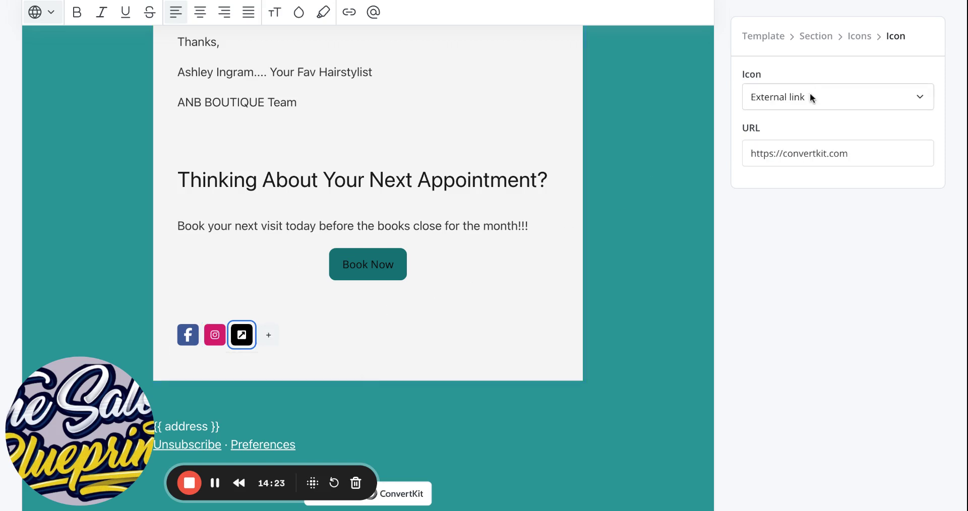
pyautogui.tripleClick(817, 154)
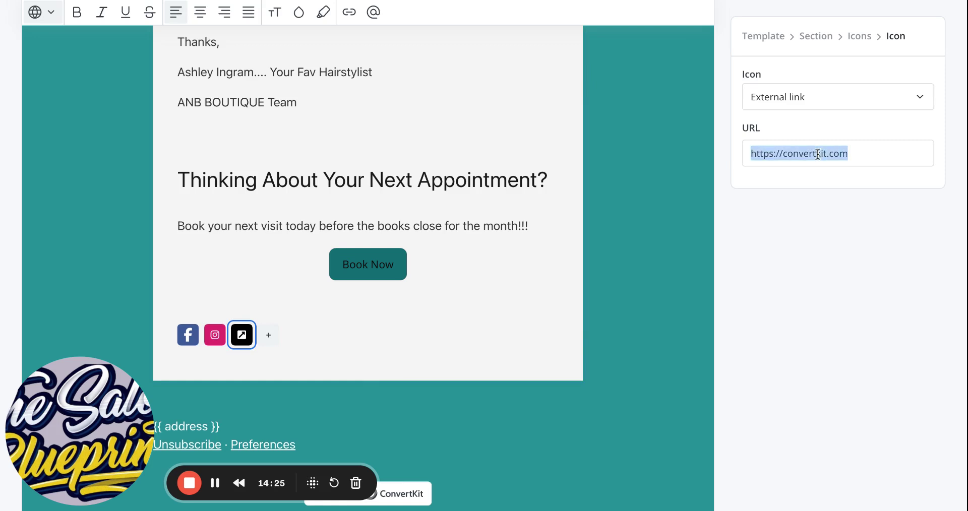
pyautogui.write('www')
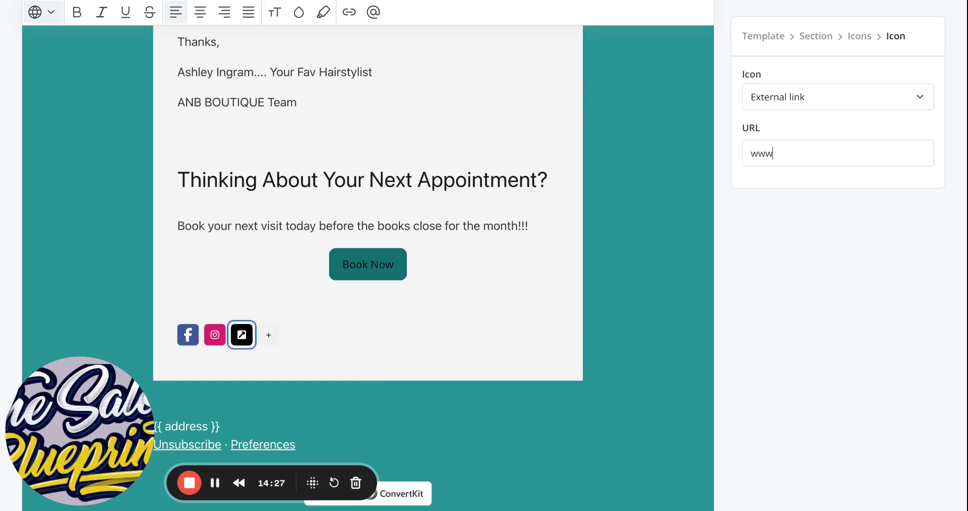
pyautogui.write('.ashleysempi')
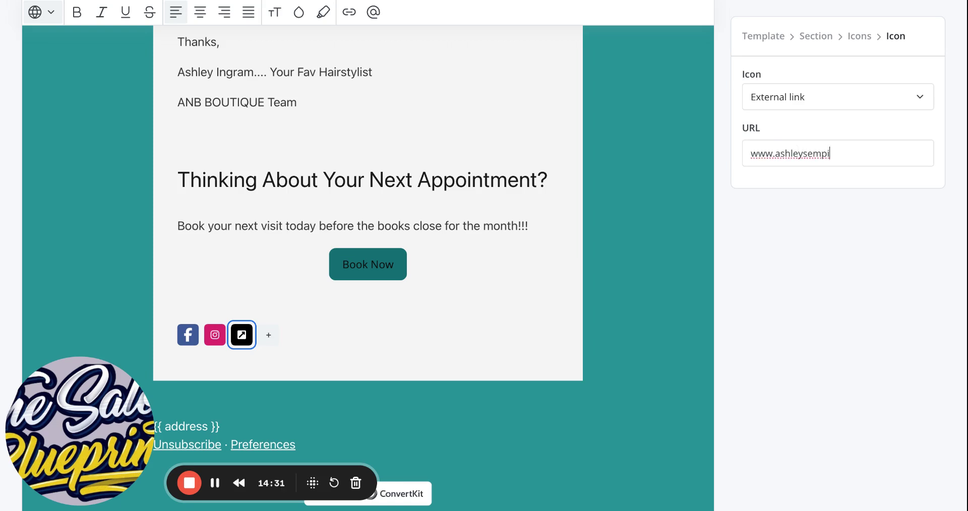
pyautogui.write('re.com')
pyautogui.click(900, 94)
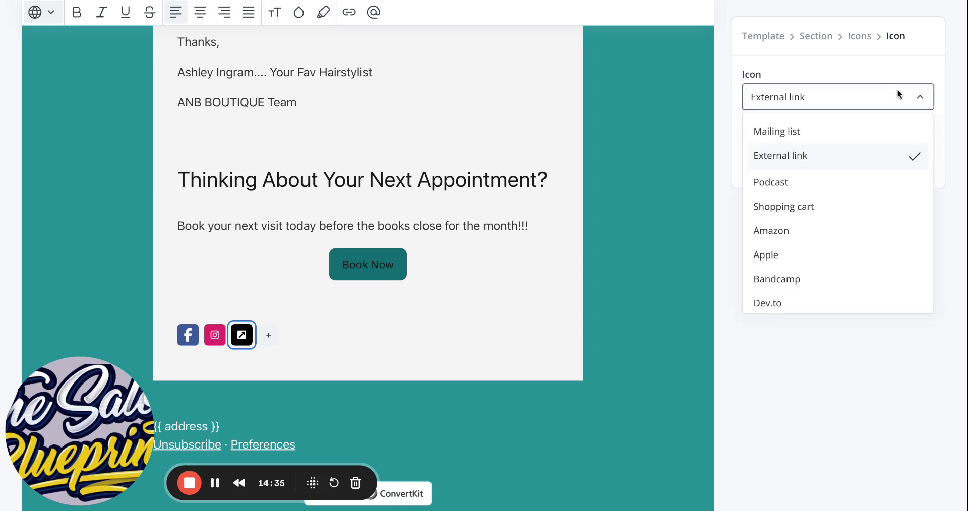
pyautogui.click(870, 50)
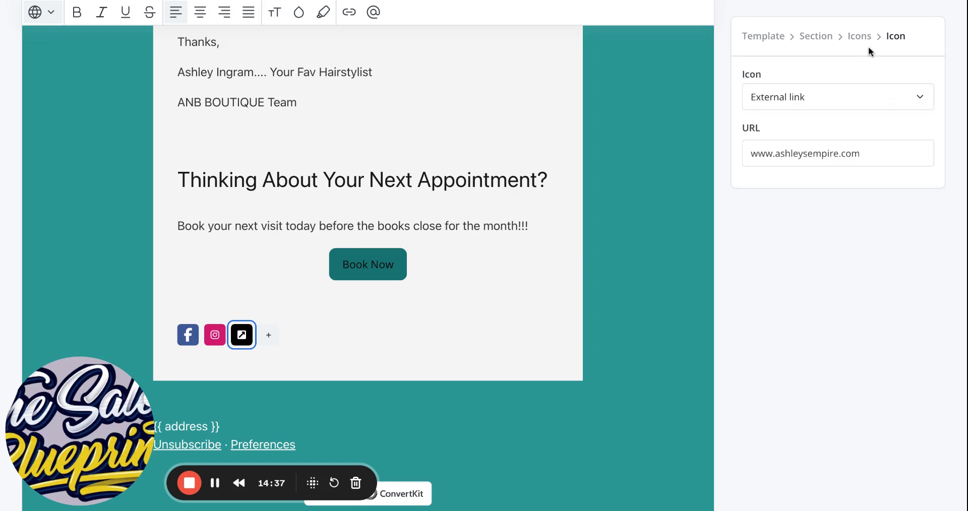
# - Try the Circle style for the whole icon group, and switch it to Icon only
pyautogui.click(858, 41)
pyautogui.click(849, 108)
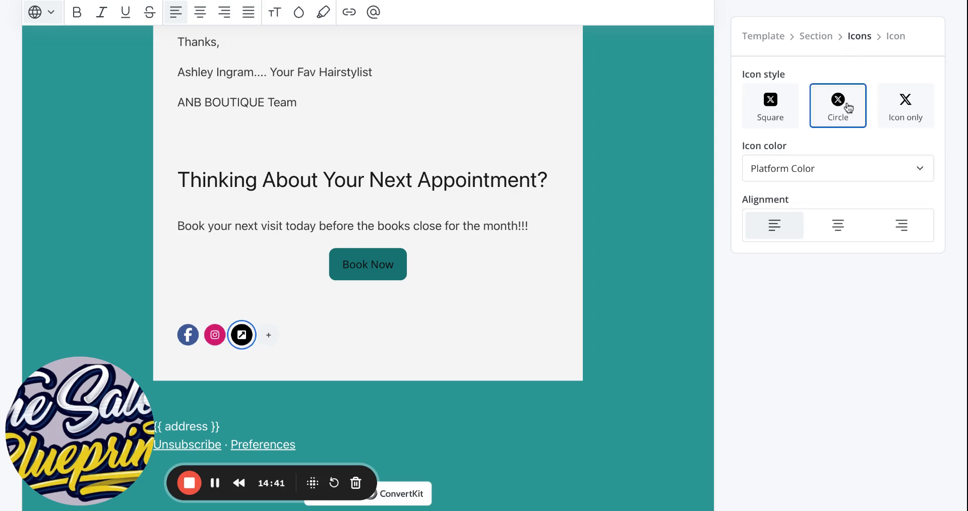
pyautogui.click(896, 111)
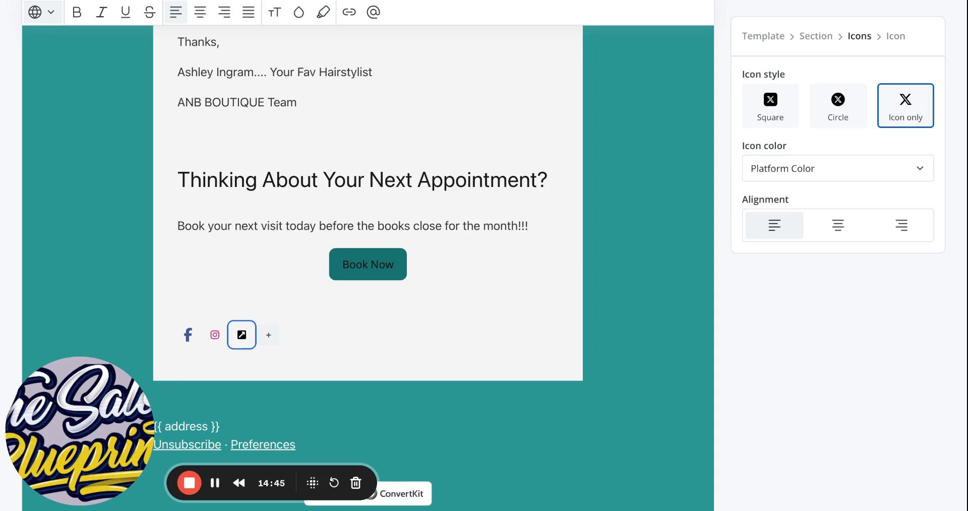
# - Set the style of the social icons to Circle, and look at the template's sharing options
pyautogui.click(856, 112)
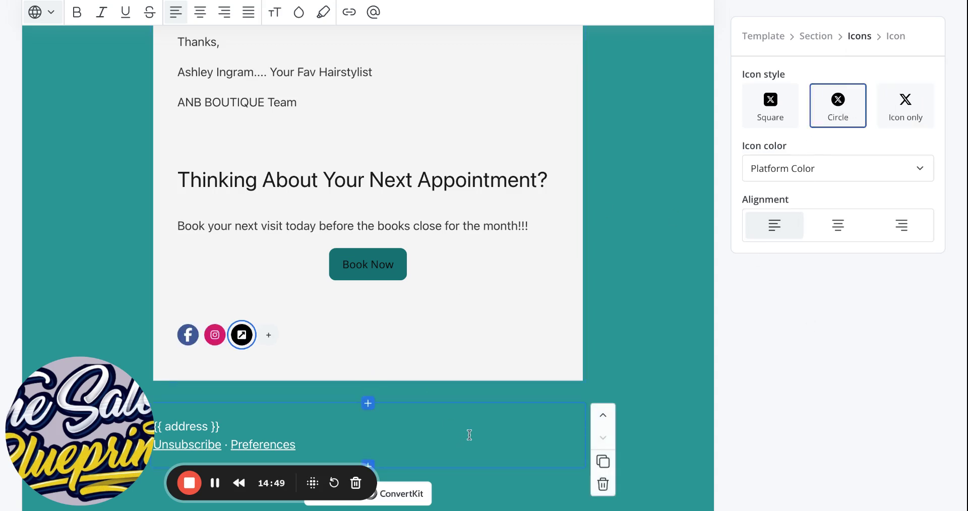
pyautogui.scroll(-3, 445, 348)
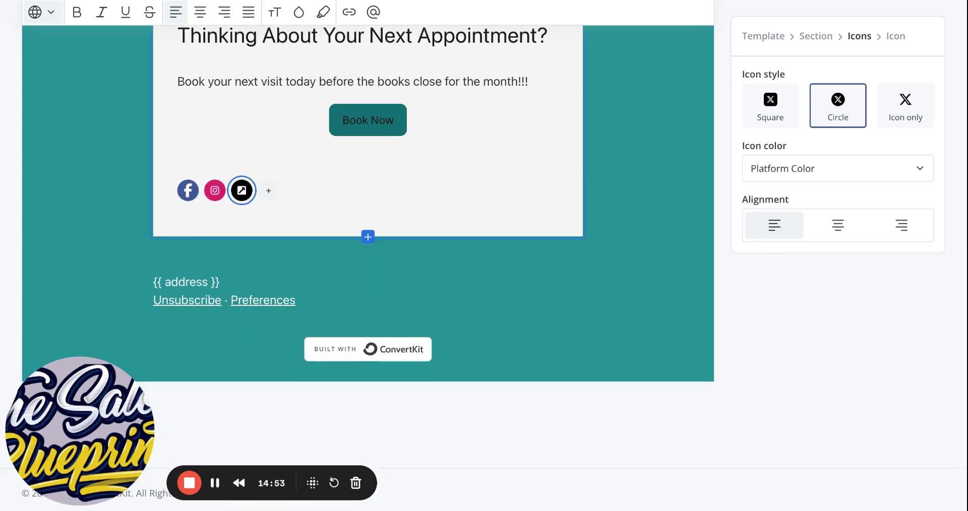
pyautogui.scroll(9, 368, 253)
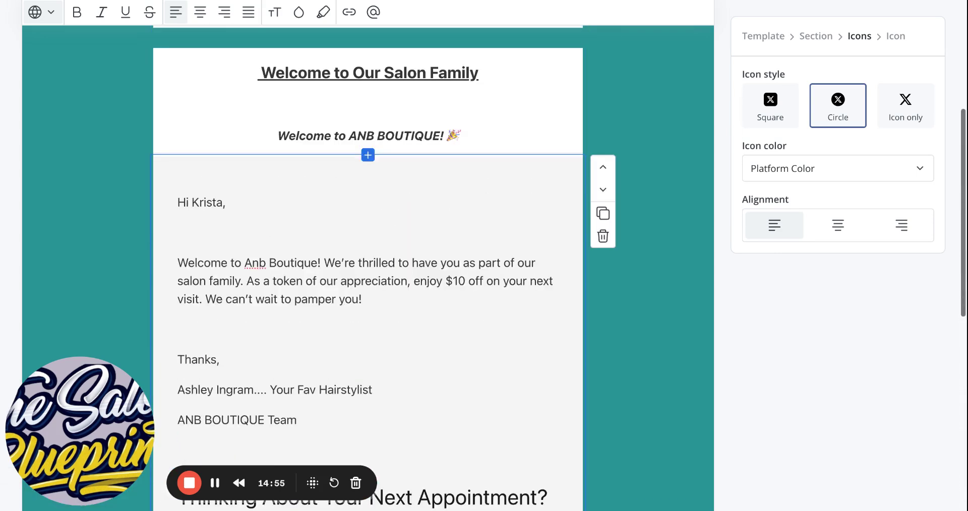
pyautogui.scroll(5, 368, 252)
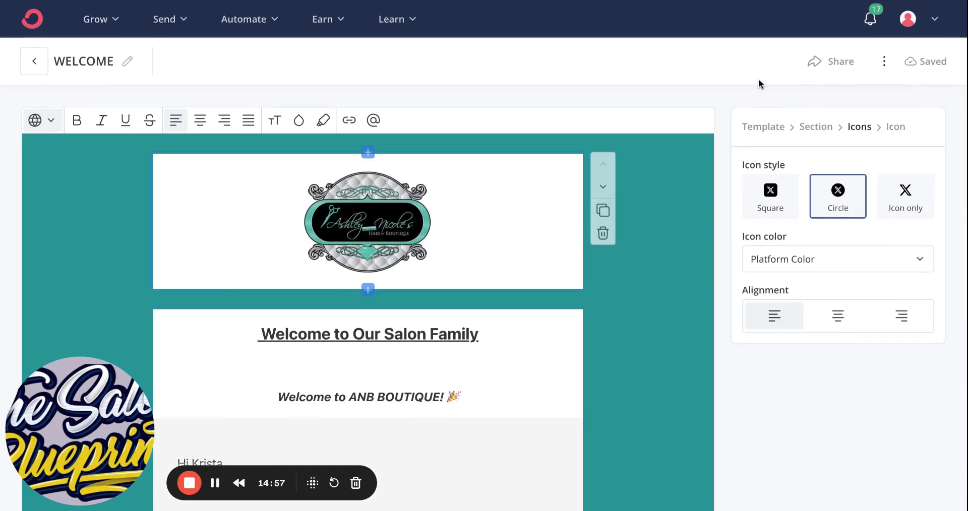
pyautogui.click(830, 64)
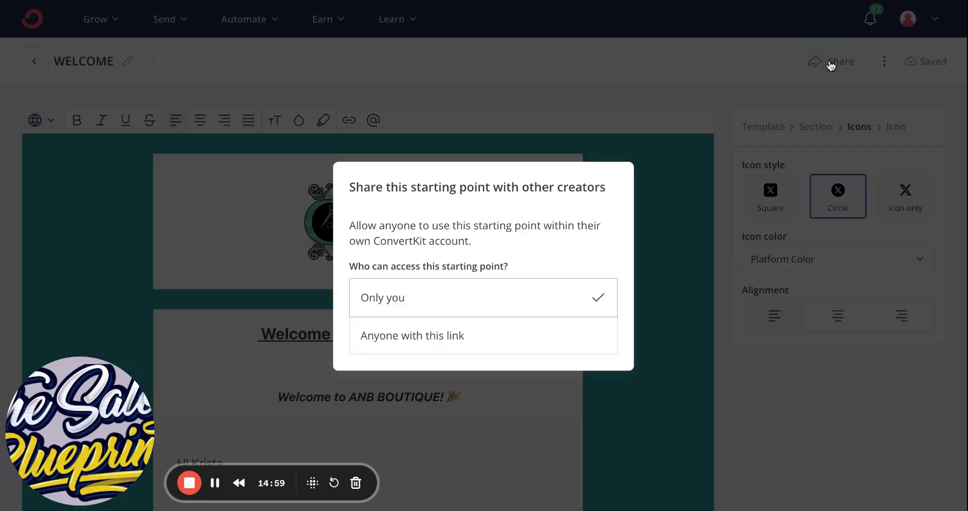
pyautogui.click(631, 87)
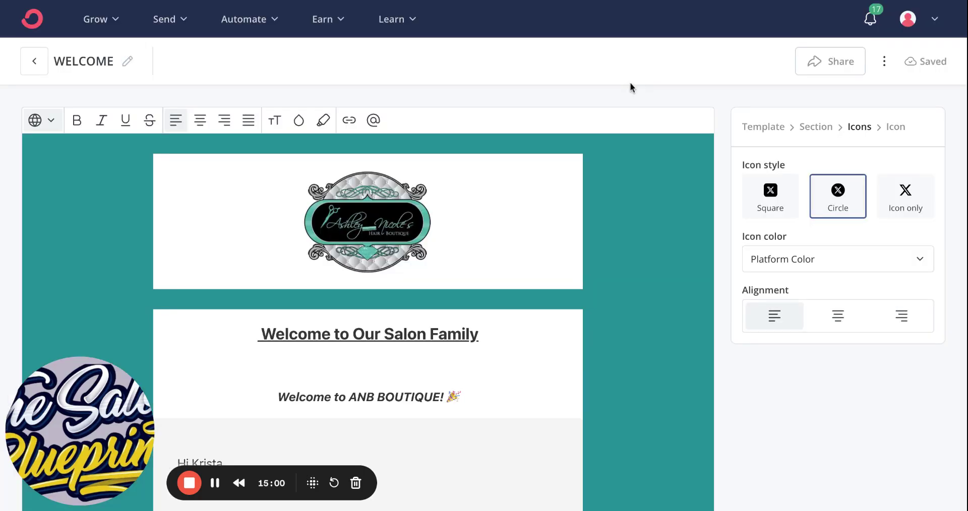
# - Create a new broadcast based on the WELCOME template
pyautogui.click(170, 18)
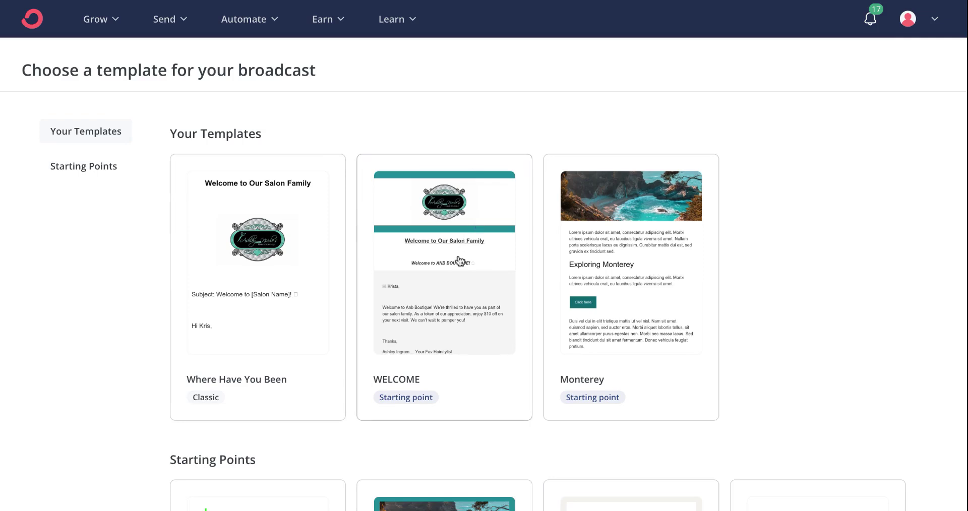
pyautogui.click(460, 260)
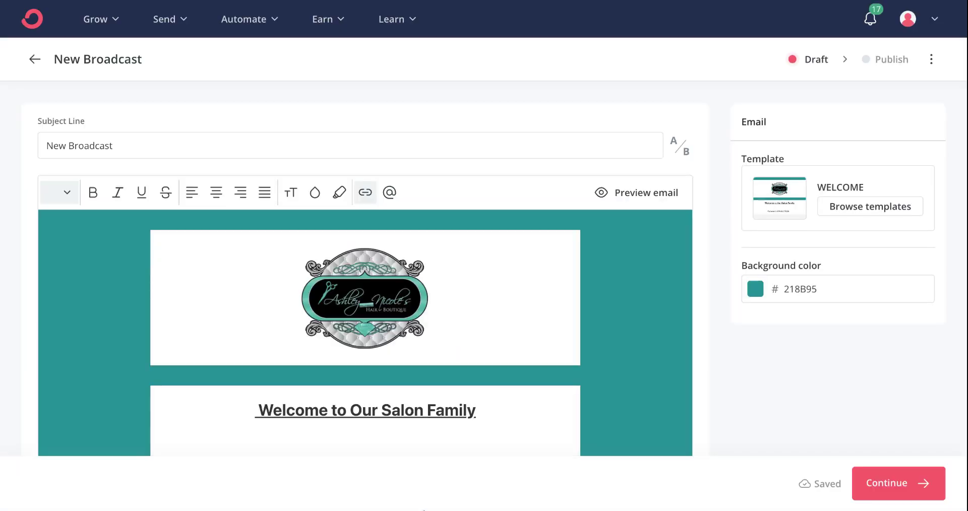
pyautogui.click(492, 326)
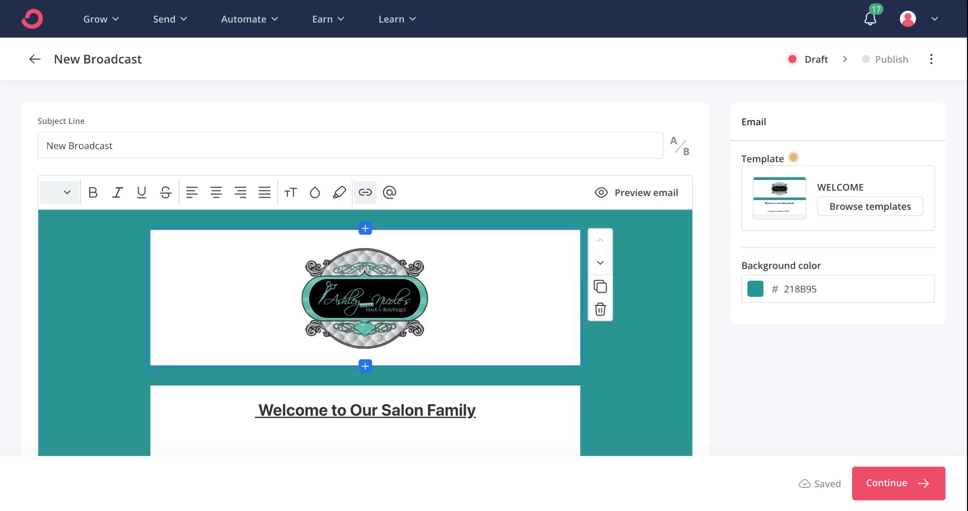
# - Replace the broadcast's subject line with "Welcome to ANB BOUTIQUE! 🎉"
pyautogui.tripleClick(82, 146)
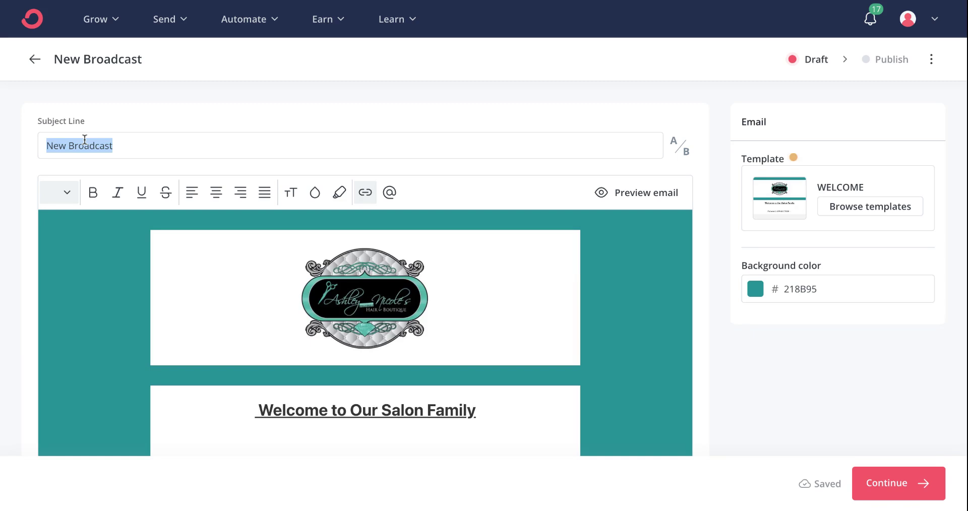
pyautogui.press('BackSpace')
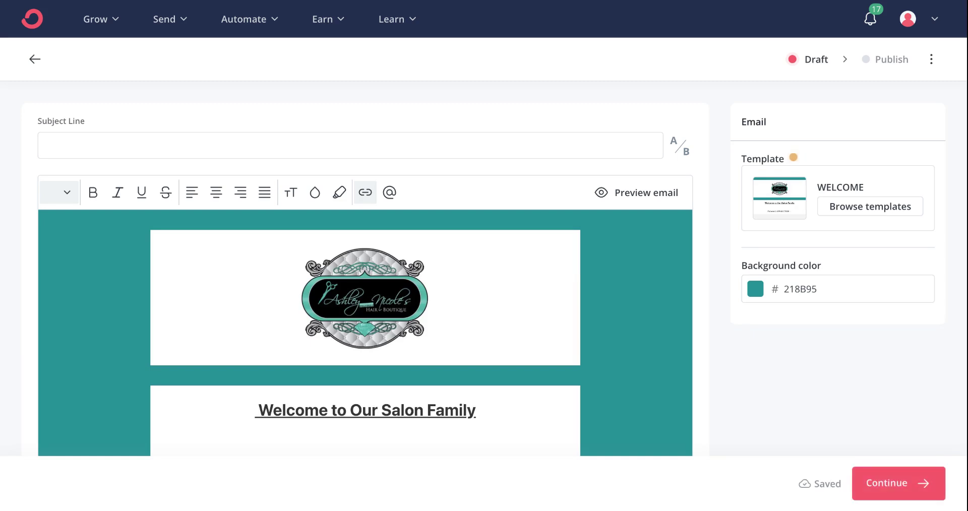
pyautogui.write('We')
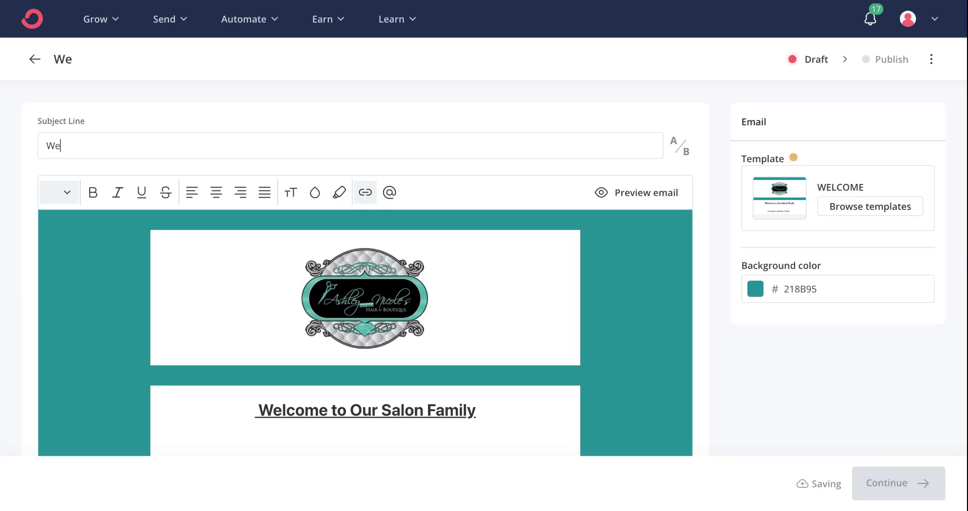
pyautogui.click(178, 177)
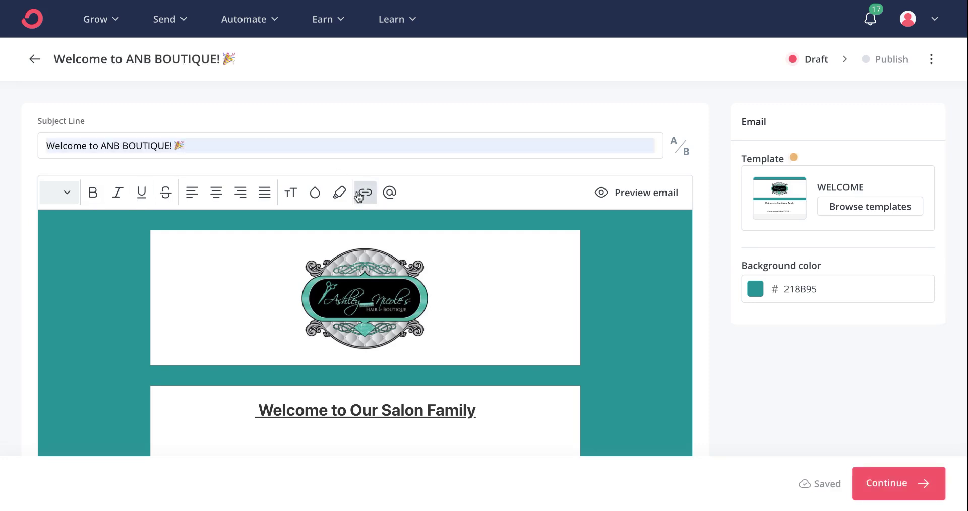
# - Review the whole broadcast email body, from the logo through the greeting and message to the end
pyautogui.scroll(-3, 398, 195)
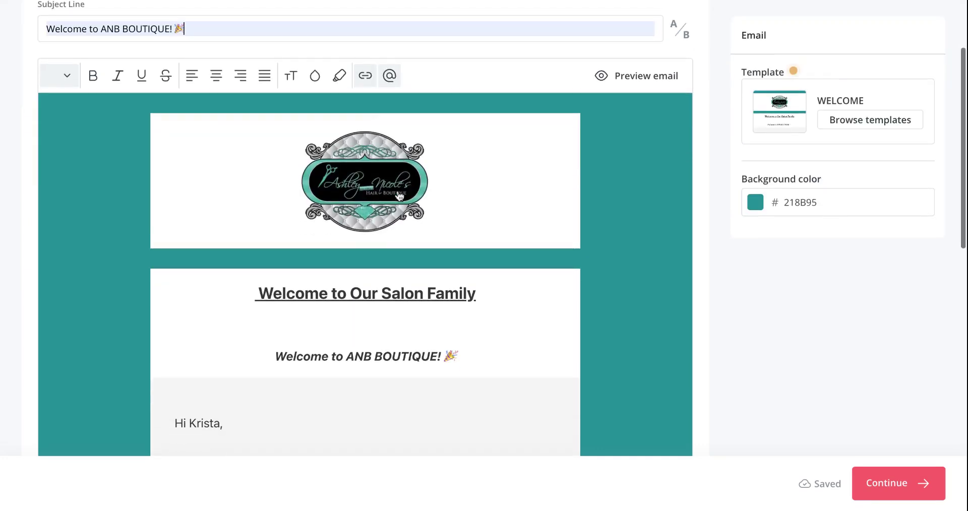
pyautogui.scroll(-2, 365, 242)
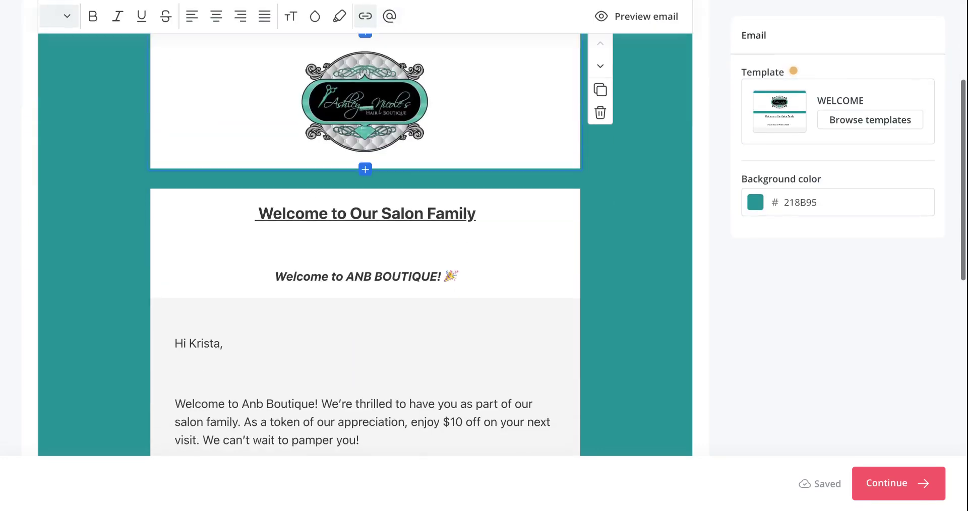
pyautogui.scroll(-2, 365, 146)
pyautogui.scroll(3, 366, 283)
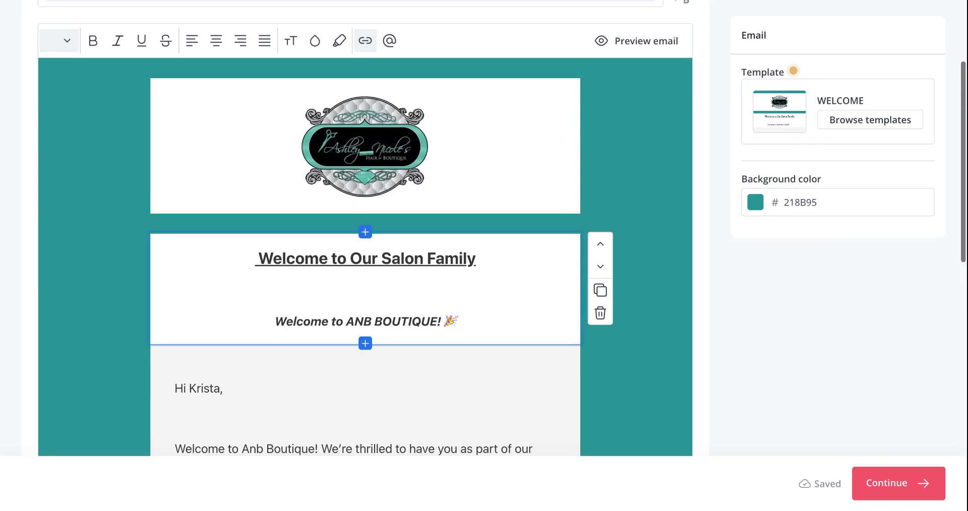
pyautogui.scroll(-2, 365, 242)
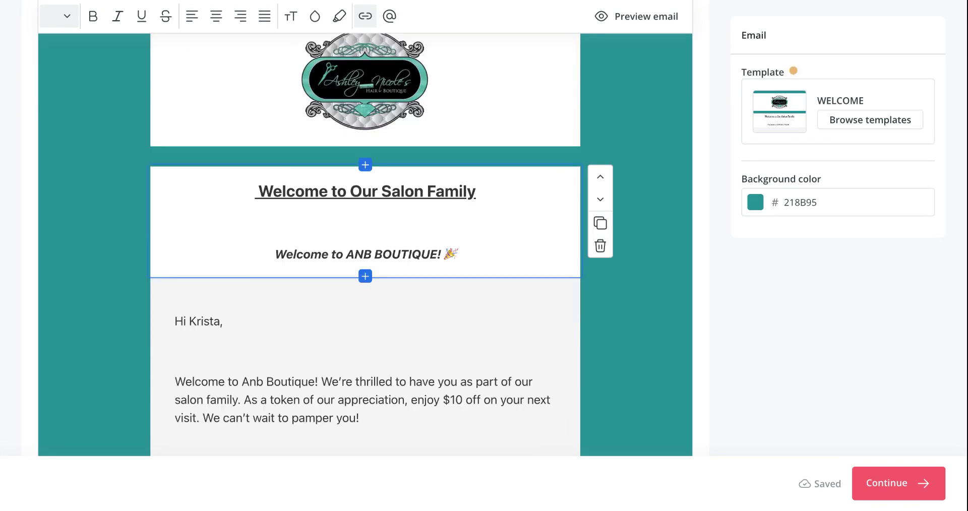
pyautogui.scroll(-4, 365, 242)
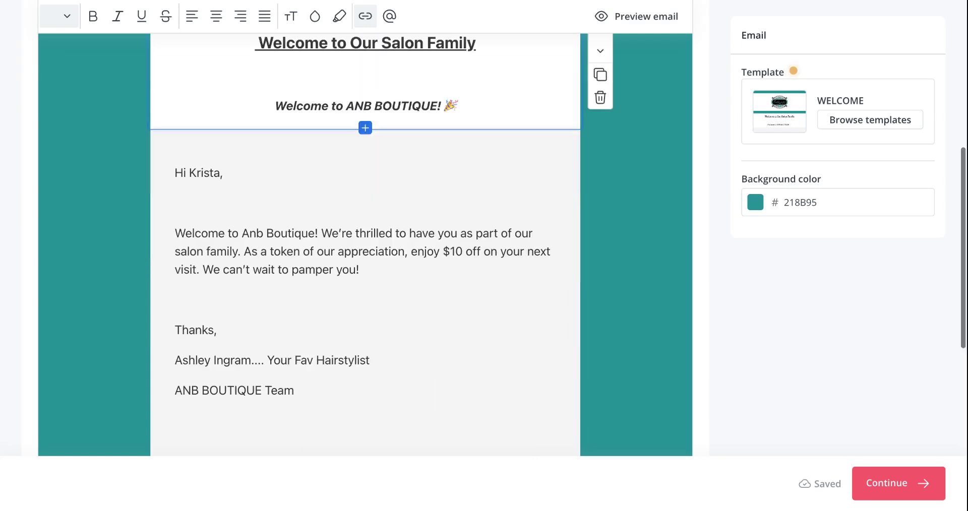
pyautogui.scroll(-4, 365, 242)
pyautogui.scroll(-4, 365, 242)
pyautogui.scroll(15, 365, 242)
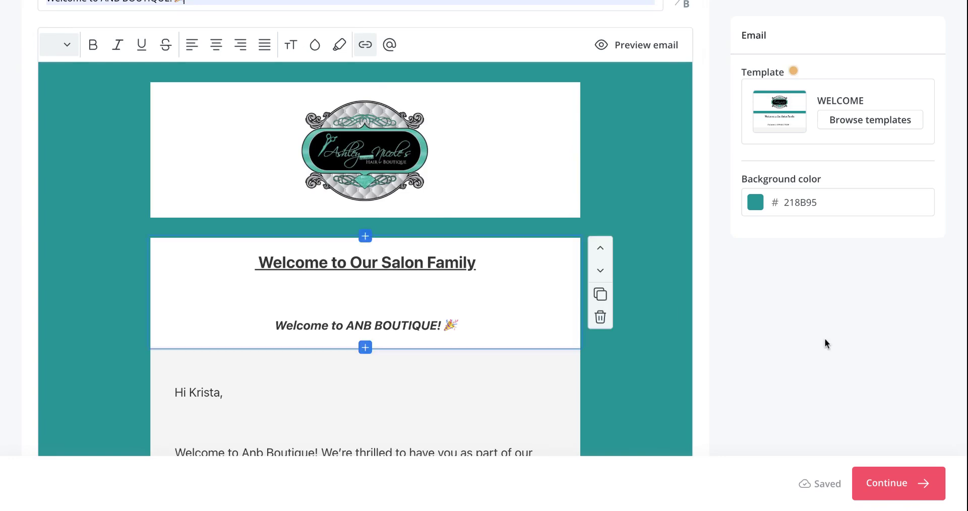
pyautogui.scroll(3, 815, 325)
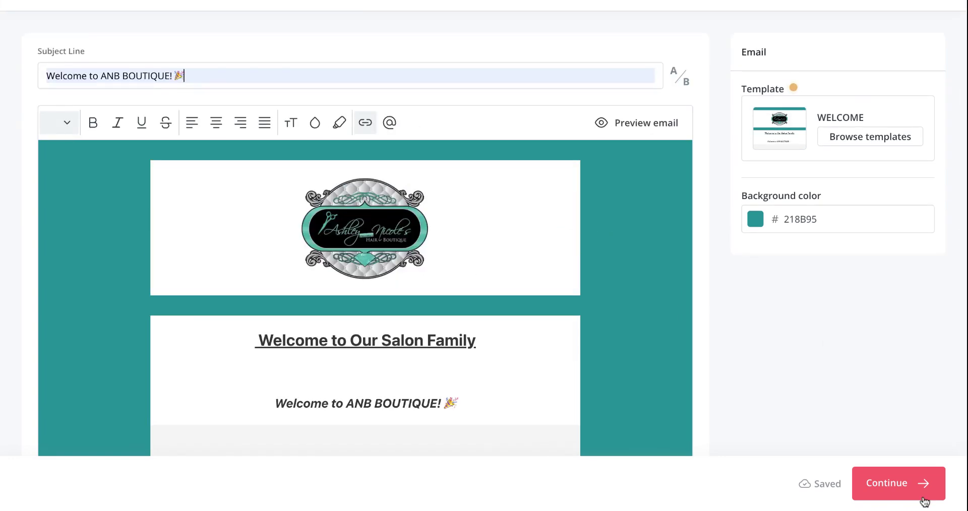
# - Proceed to publishing the broadcast and enable the Send email option
pyautogui.click(922, 498)
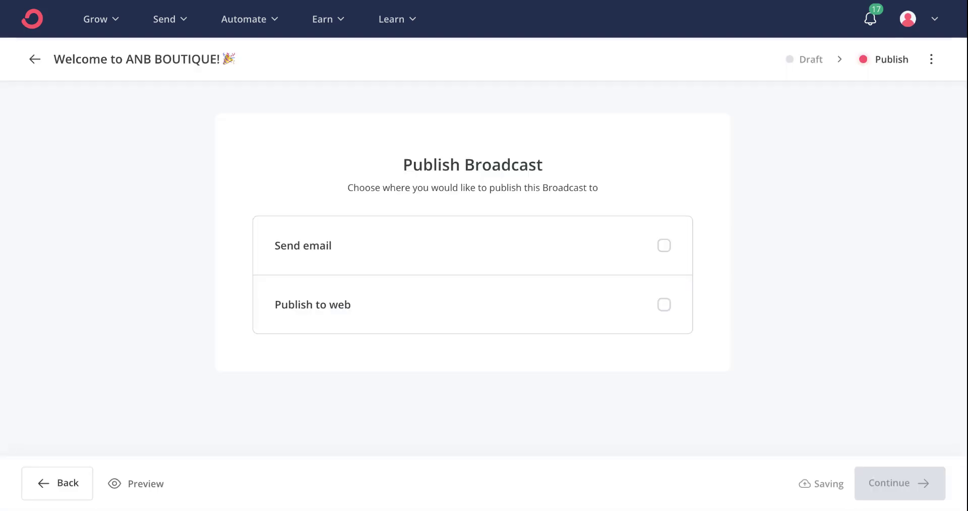
pyautogui.click(659, 252)
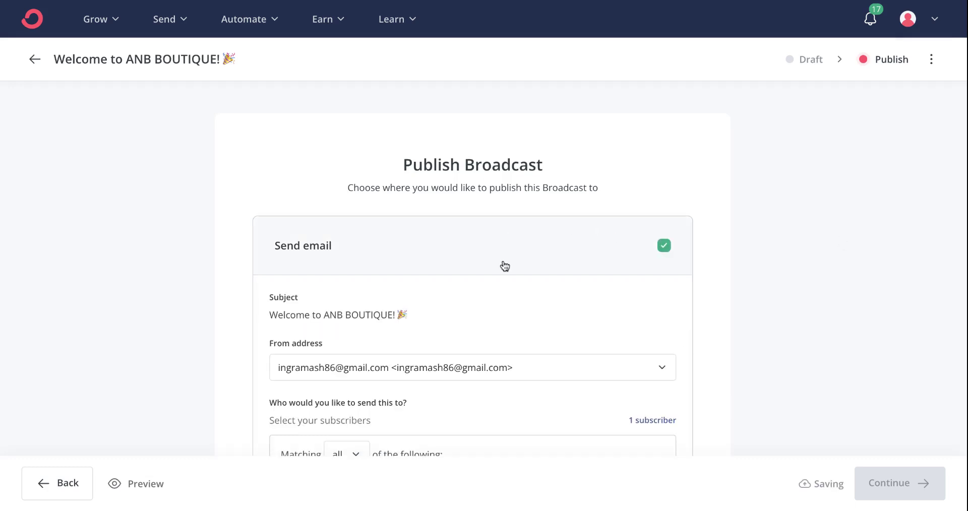
pyautogui.scroll(-3, 505, 266)
pyautogui.scroll(-2, 505, 266)
# - Check the available From addresses and the recipient filter options for the broadcast without changing them
pyautogui.click(488, 183)
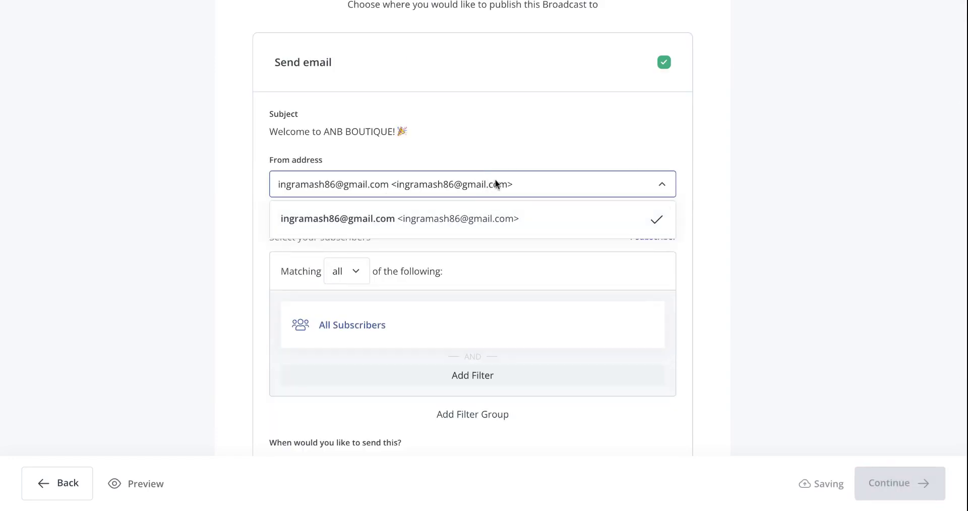
pyautogui.click(496, 183)
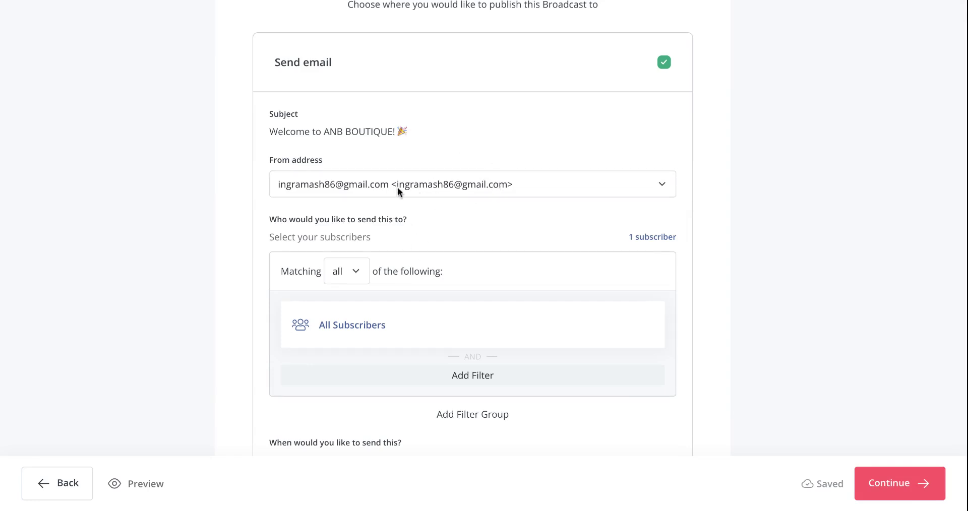
pyautogui.click(370, 327)
pyautogui.click(371, 327)
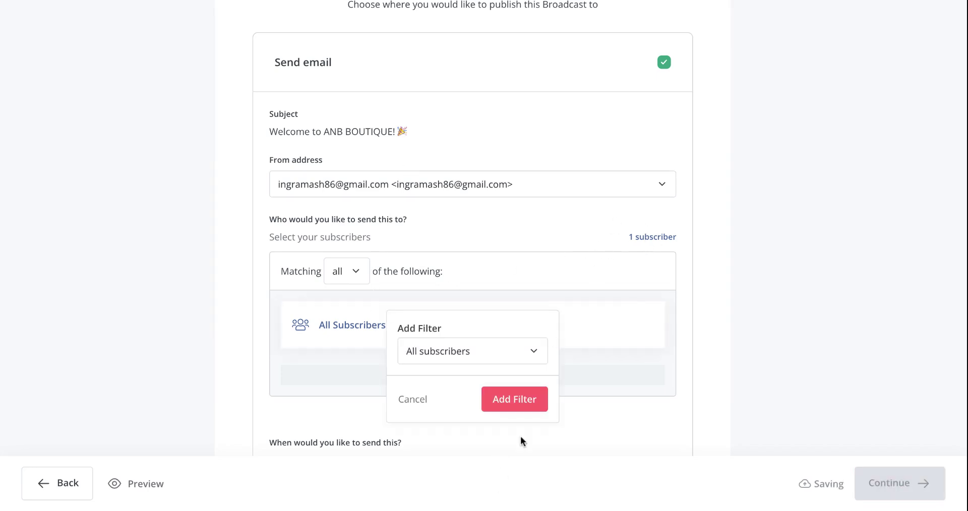
pyautogui.click(680, 298)
# - Schedule the broadcast to send on Aug 15, 2024 at 12:20 PM EDT
pyautogui.scroll(-2, 514, 358)
pyautogui.scroll(-1, 515, 359)
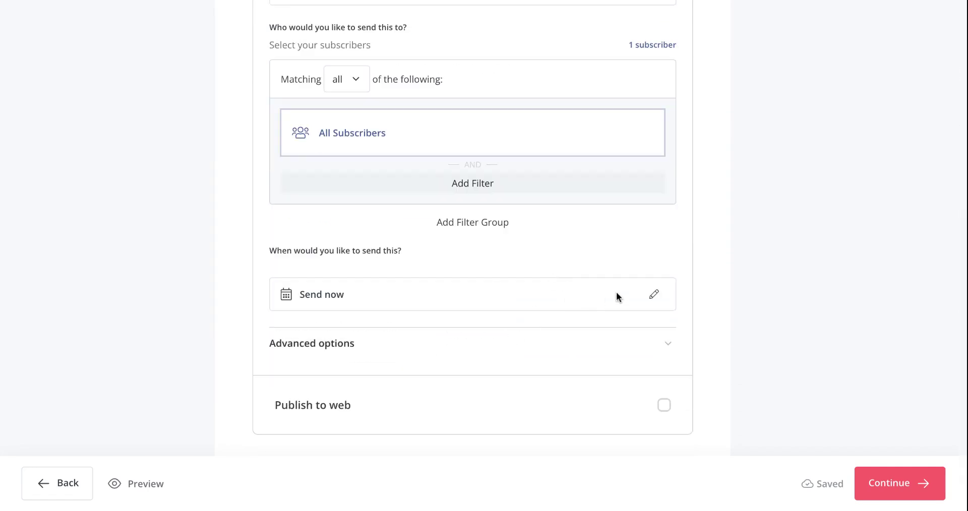
pyautogui.click(665, 296)
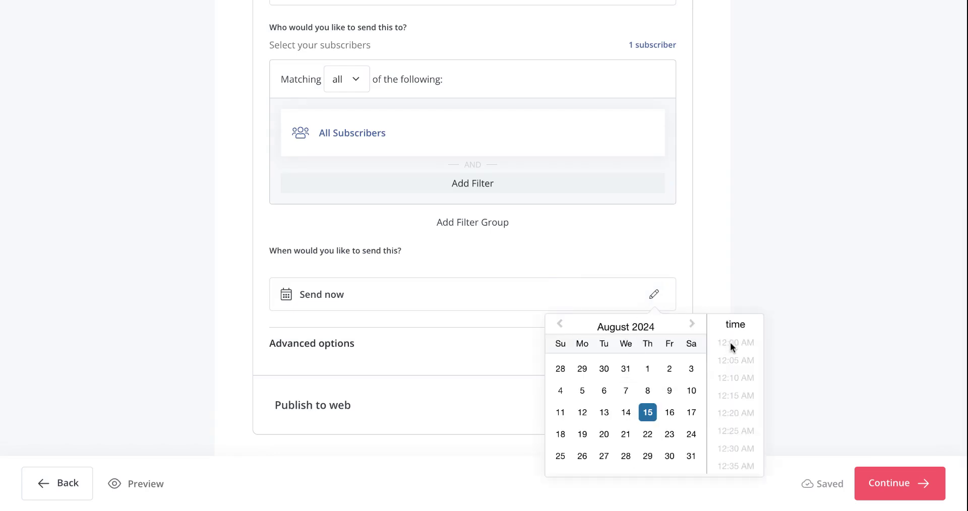
pyautogui.click(650, 418)
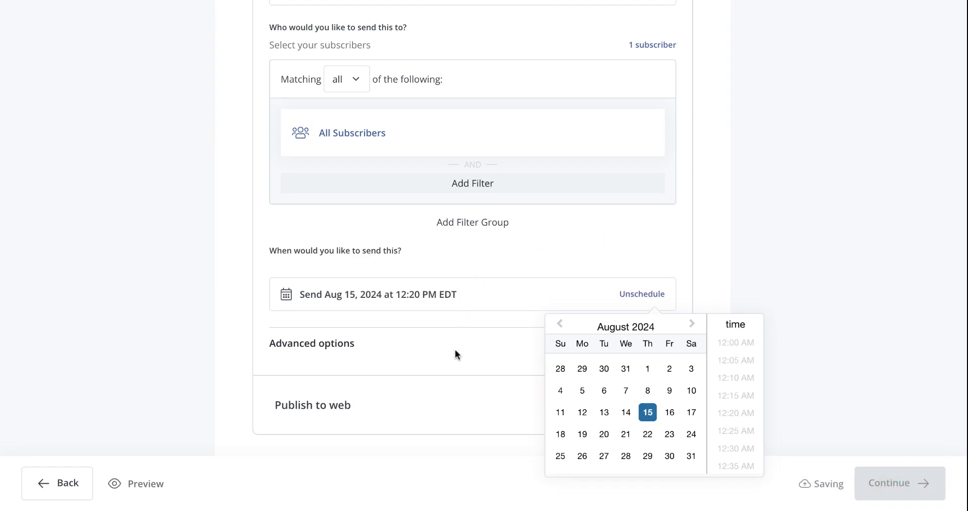
pyautogui.click(762, 254)
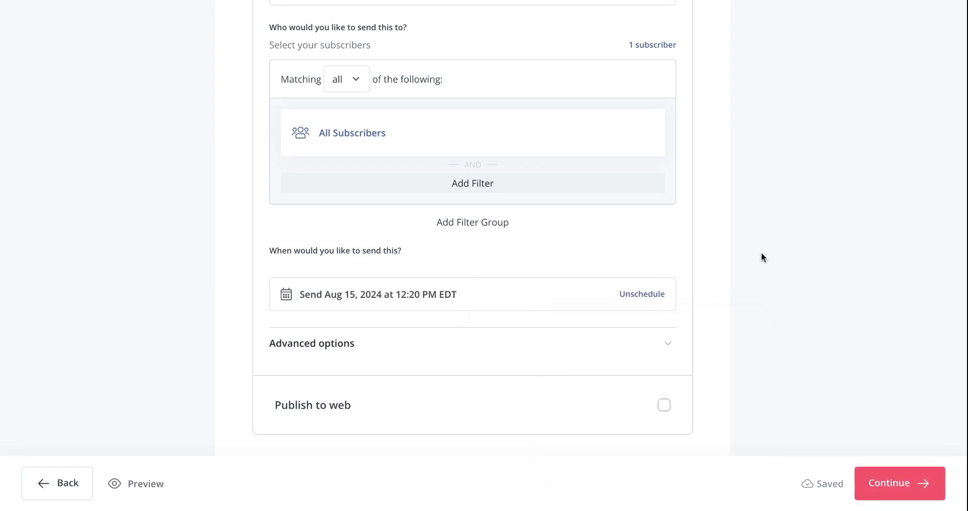
# - In the advanced options, set the preview text to "It was so nice too meet you lady!!"
pyautogui.click(671, 349)
pyautogui.scroll(-1, 612, 348)
pyautogui.scroll(-2, 612, 349)
pyautogui.scroll(-2, 610, 348)
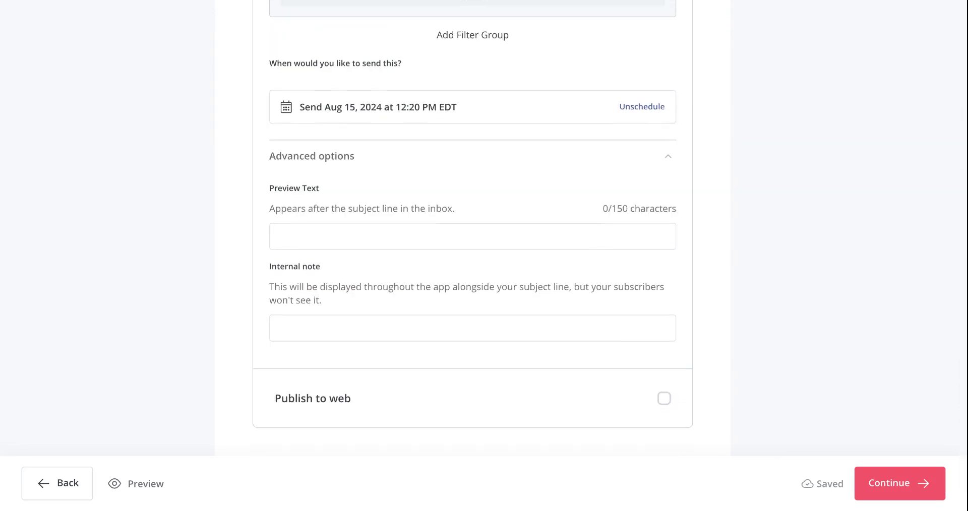
pyautogui.click(558, 234)
pyautogui.write('I can')
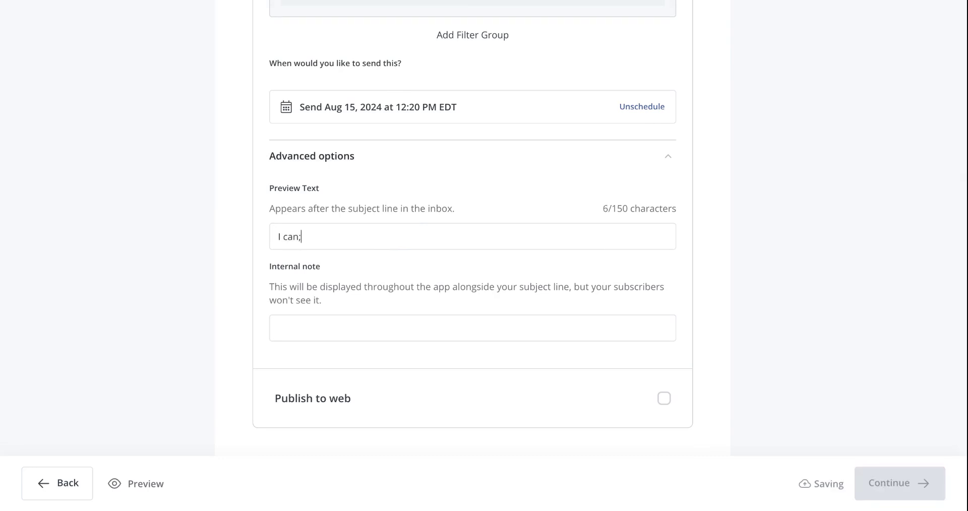
pyautogui.write("'t wait")
pyautogui.press('BackSpace')
pyautogui.press('BackSpace')
pyautogui.press('BackSpace')
pyautogui.press('BackSpace')
pyautogui.press('BackSpace')
pyautogui.press('BackSpace')
pyautogui.press('BackSpace')
pyautogui.press('BackSpace')
pyautogui.press('BackSpace')
pyautogui.press('BackSpace')
pyautogui.press('BackSpace')
pyautogui.press('BackSpace')
pyautogui.write('t was so nice too mee')
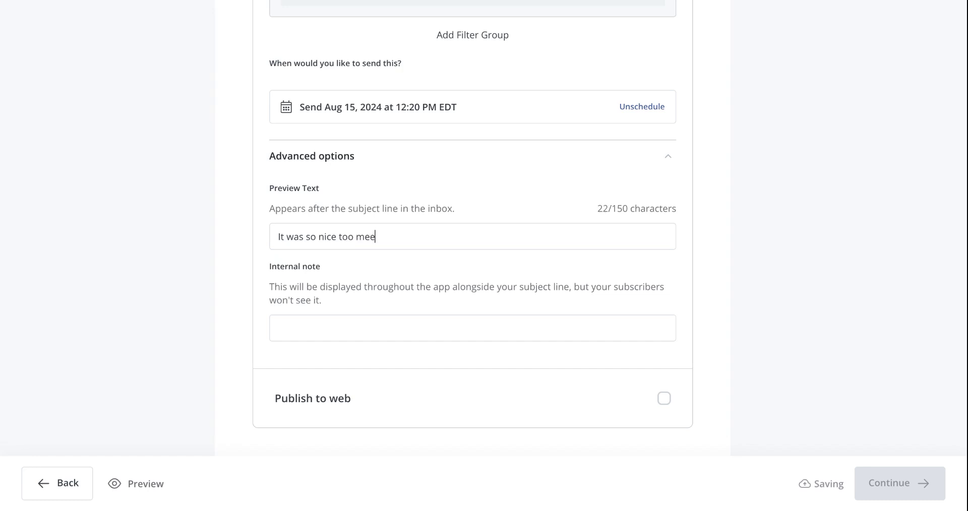
pyautogui.write('t you lady!!')
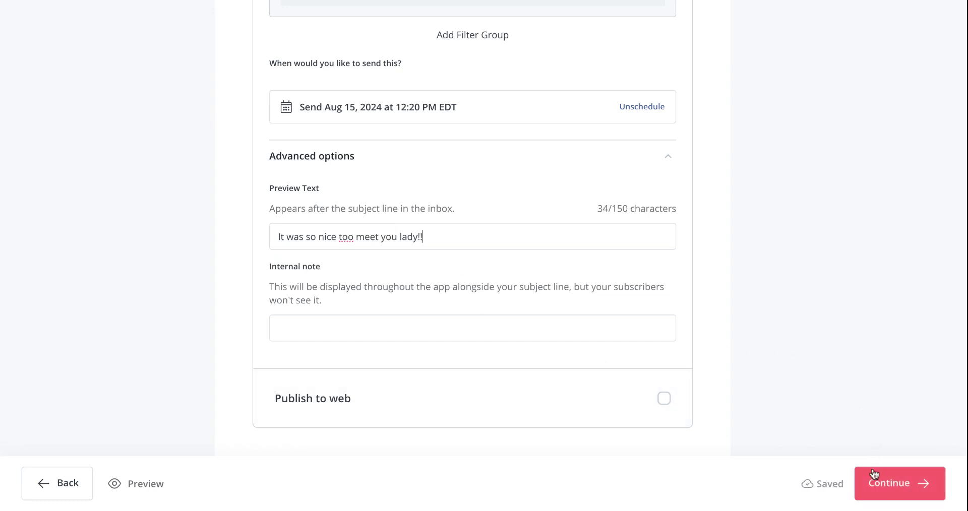
# - Continue to the broadcast review, check its details and schedule the broadcast
pyautogui.click(874, 483)
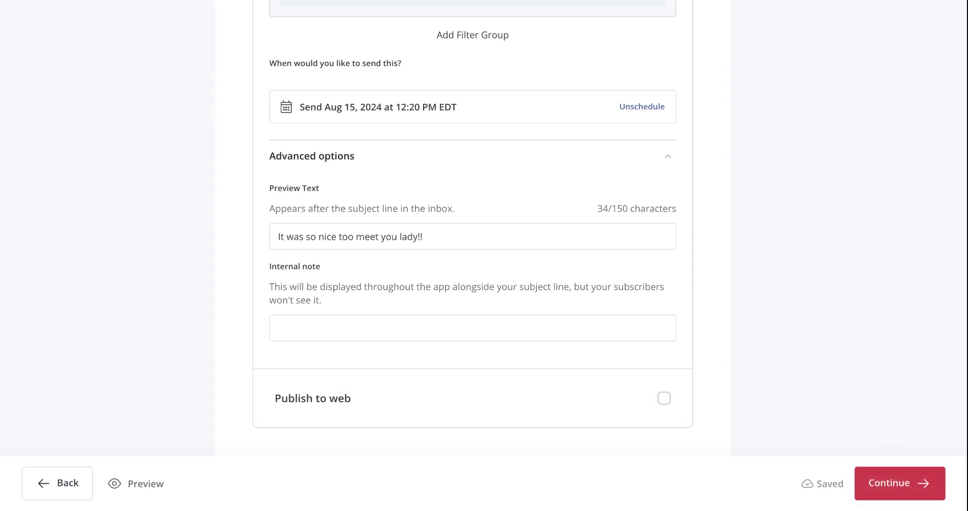
pyautogui.click(919, 488)
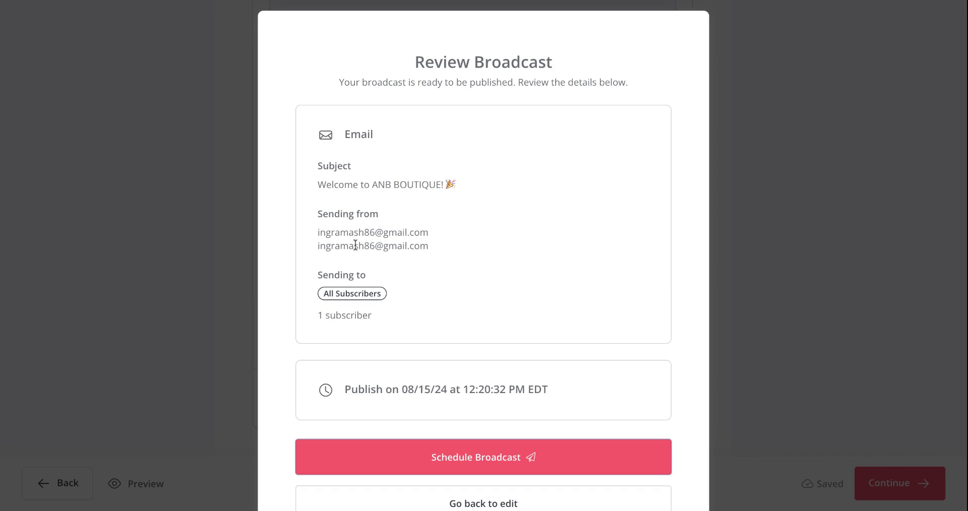
pyautogui.scroll(-3, 357, 244)
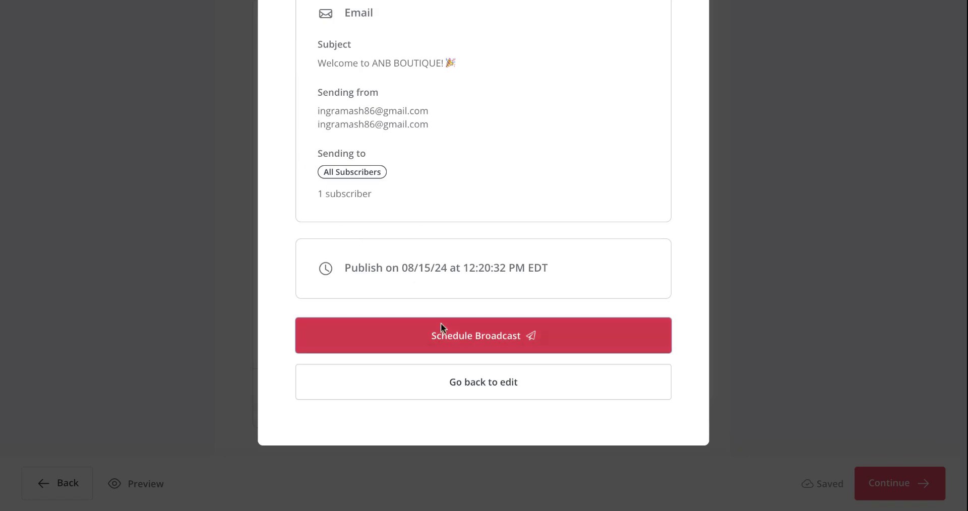
pyautogui.click(502, 347)
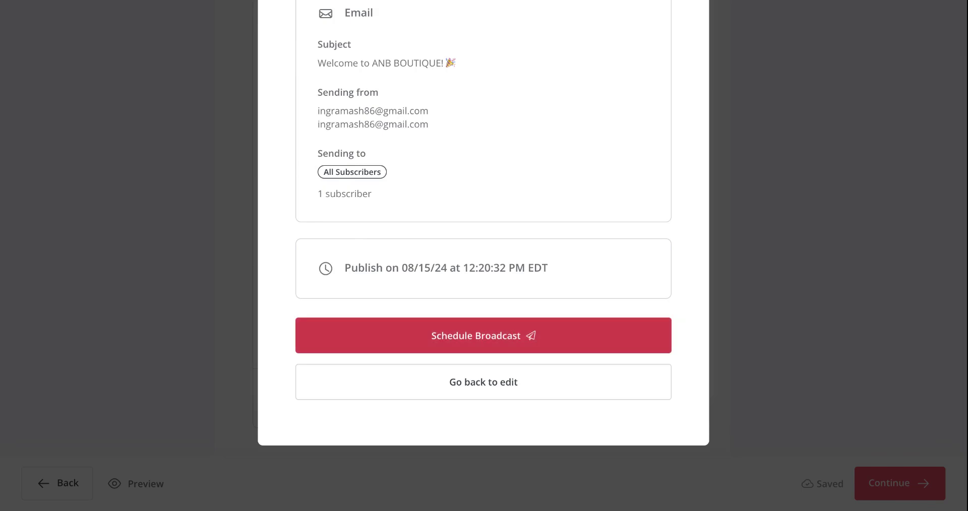